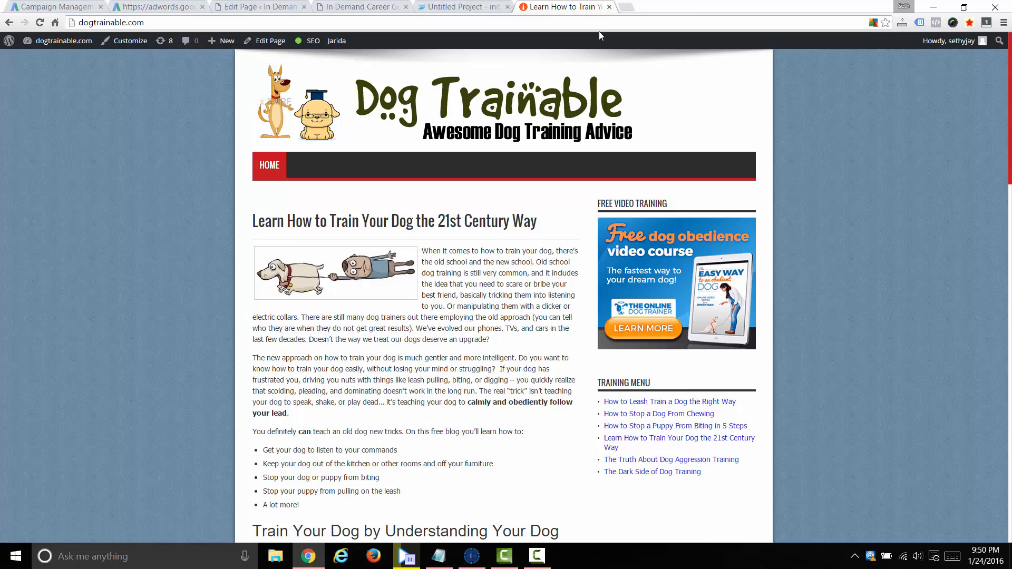
Step: Look over the training article and sidebar on the Dog Trainable home page
scroll(524, 313, "down", 6)
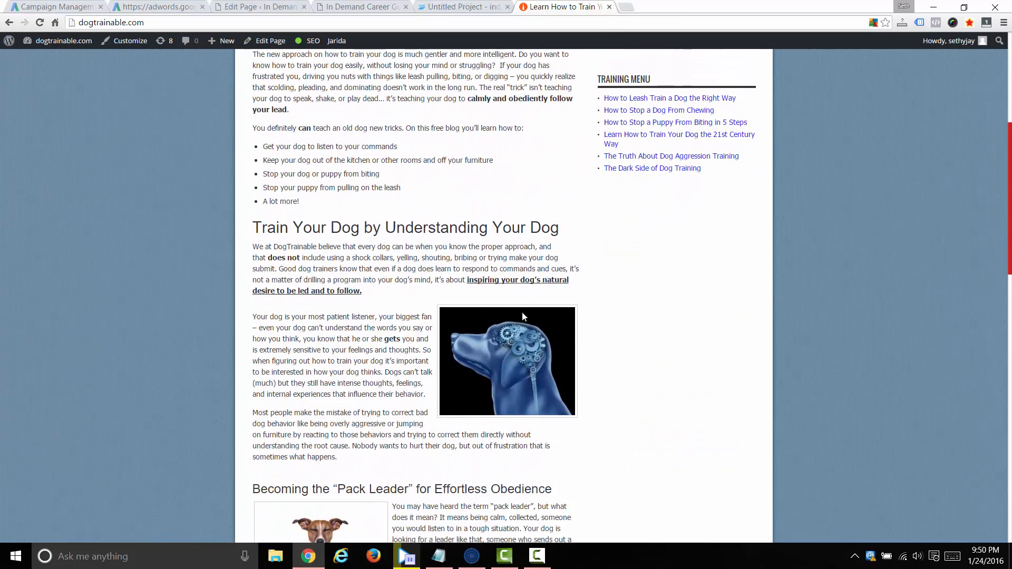
scroll(623, 264, "up", 3)
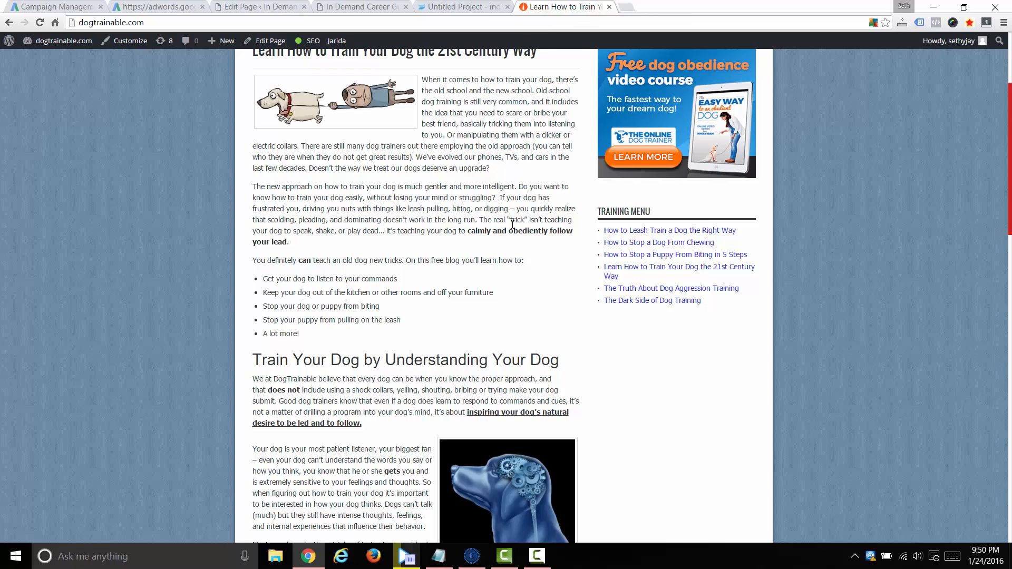
left_click(537, 556)
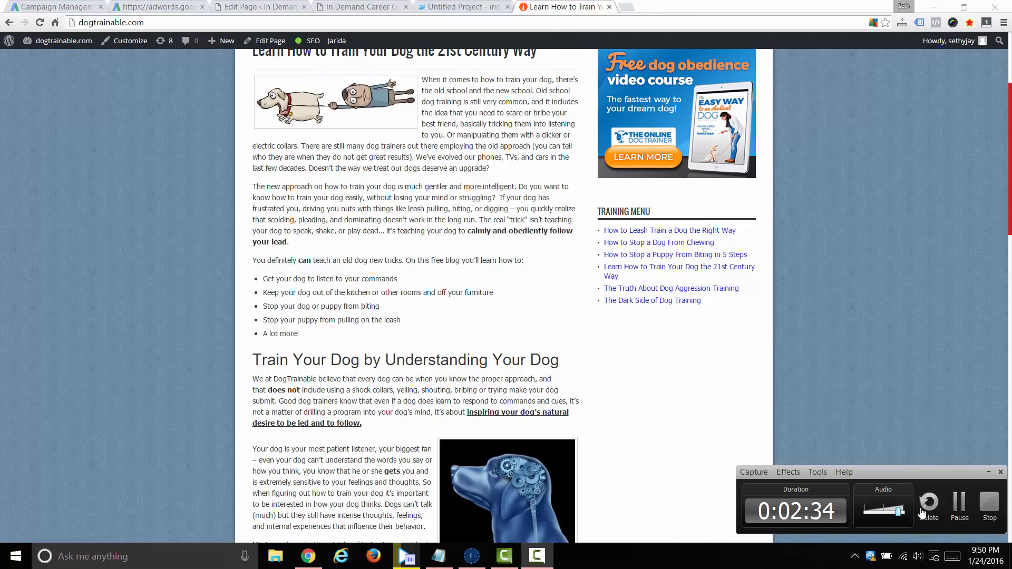
left_click(956, 505)
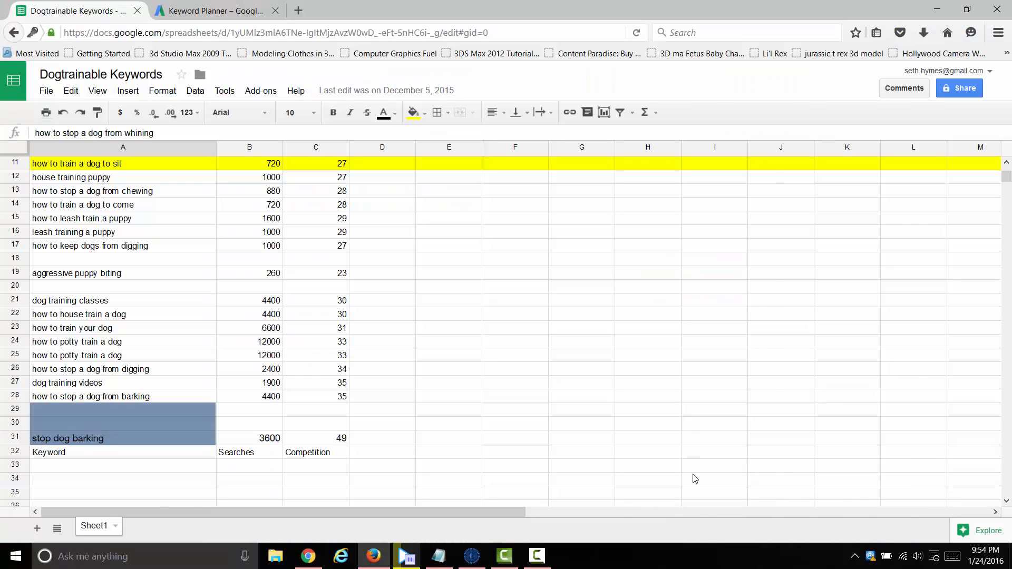
Step: Review the searches and competition columns in the Dogtrainable Keywords sheet alongside the Keyword Planner ideas for "how to train a dog"
left_click(188, 327)
left_click(248, 332)
scroll(249, 336, "up", 3)
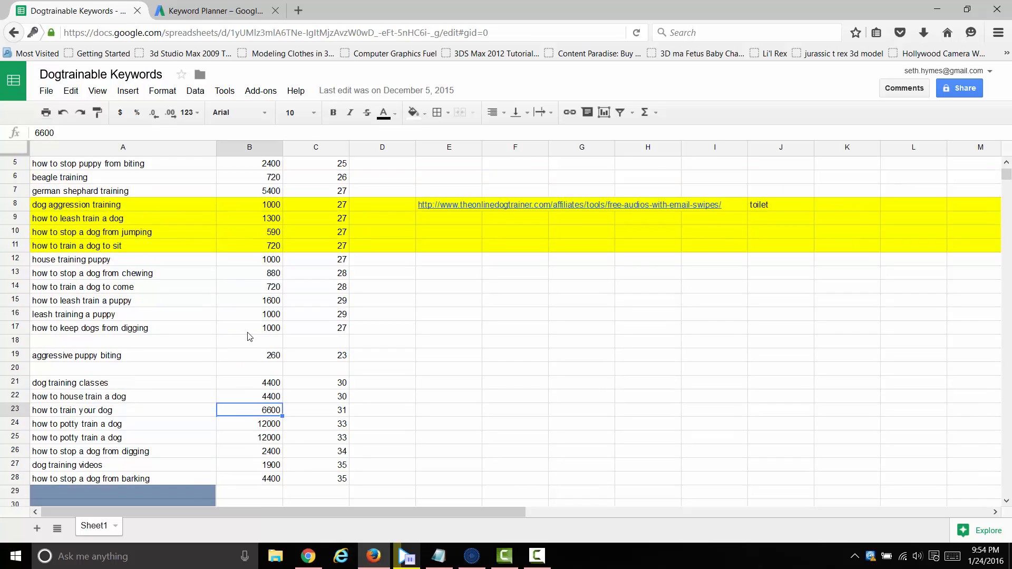
scroll(249, 336, "up", 2)
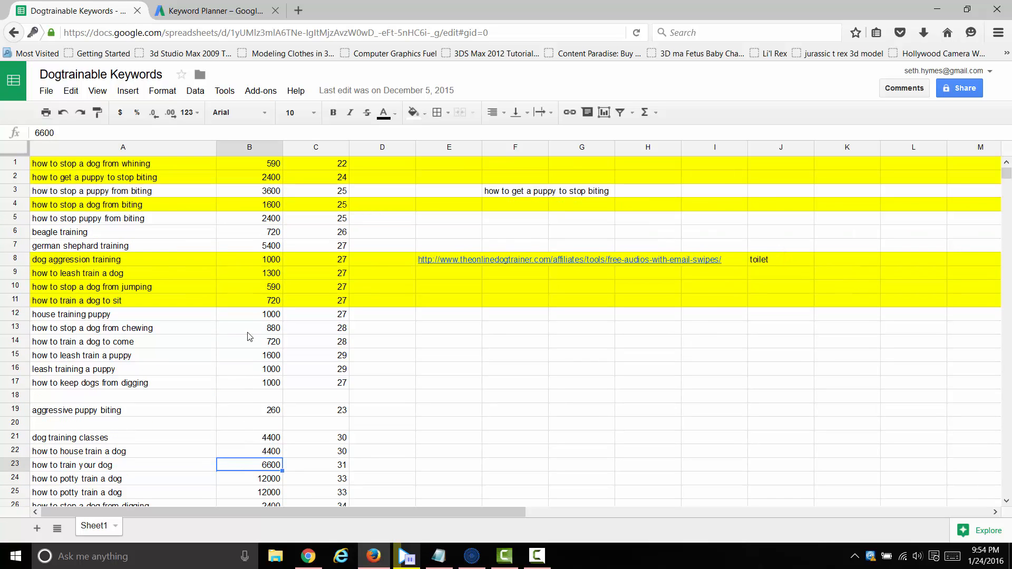
left_click(207, 12)
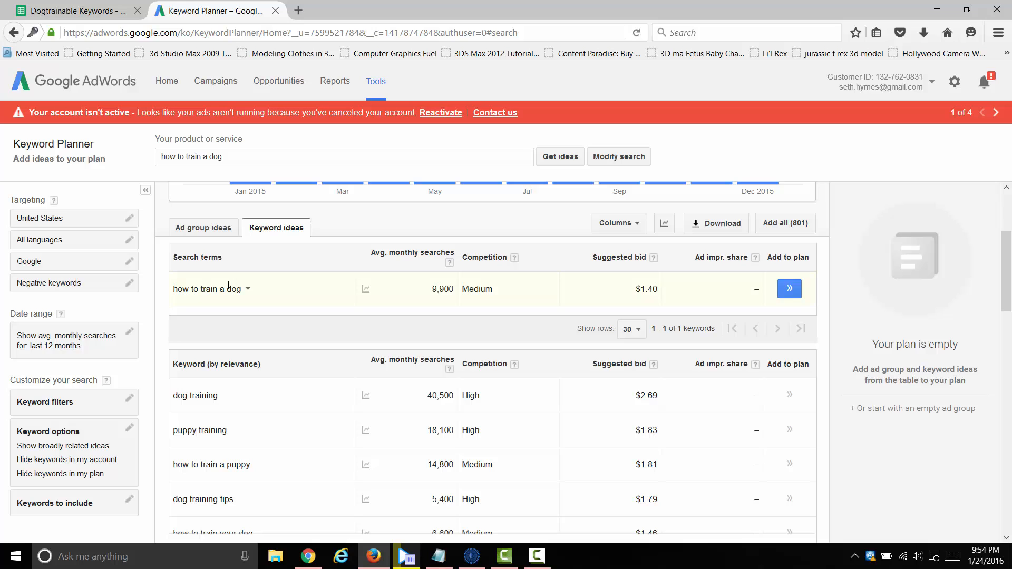
left_click(80, 16)
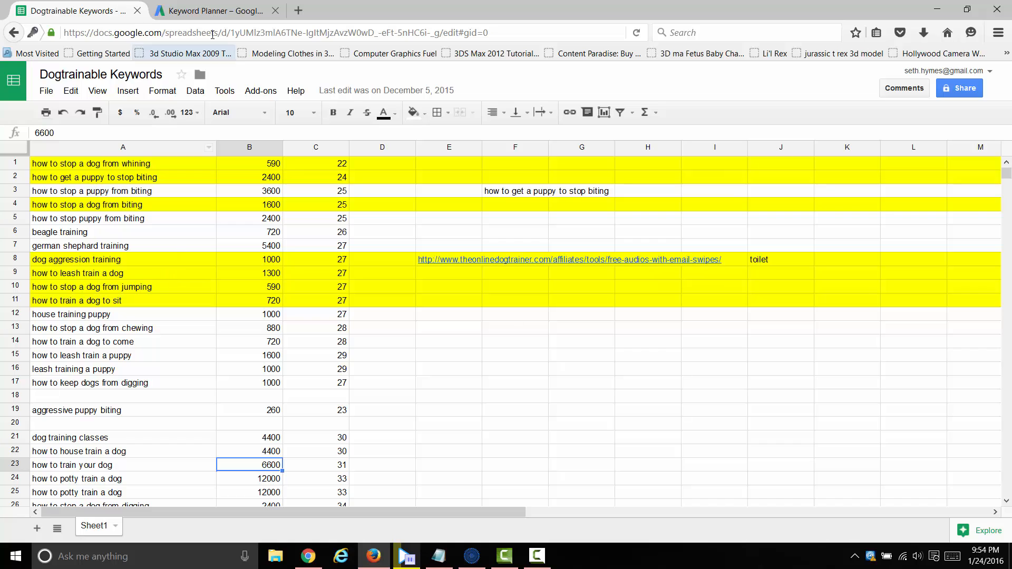
left_click(205, 10)
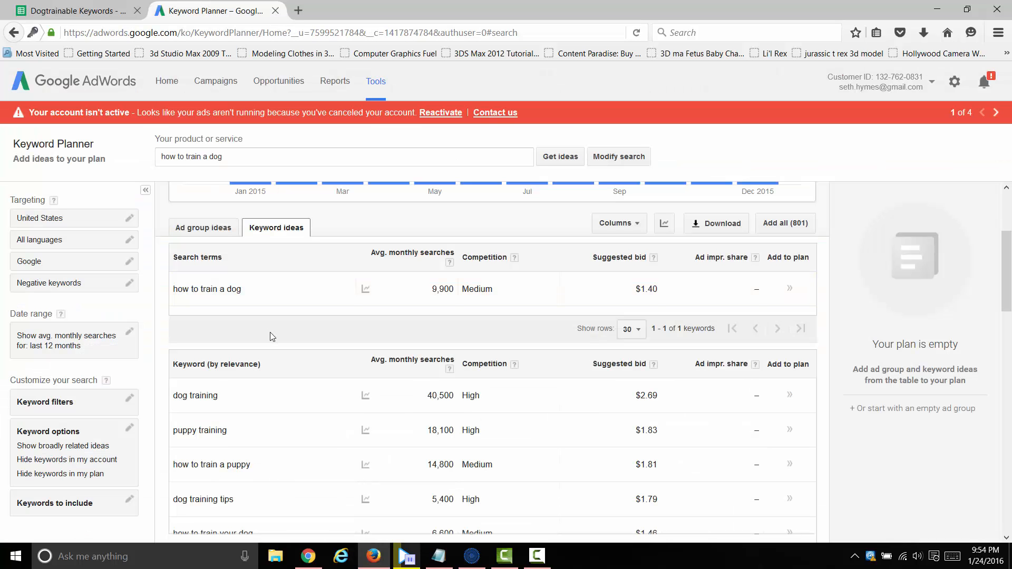
Step: Switch to Chrome, find the open Search Network campaign settings page and make it the first tab
left_click(315, 564)
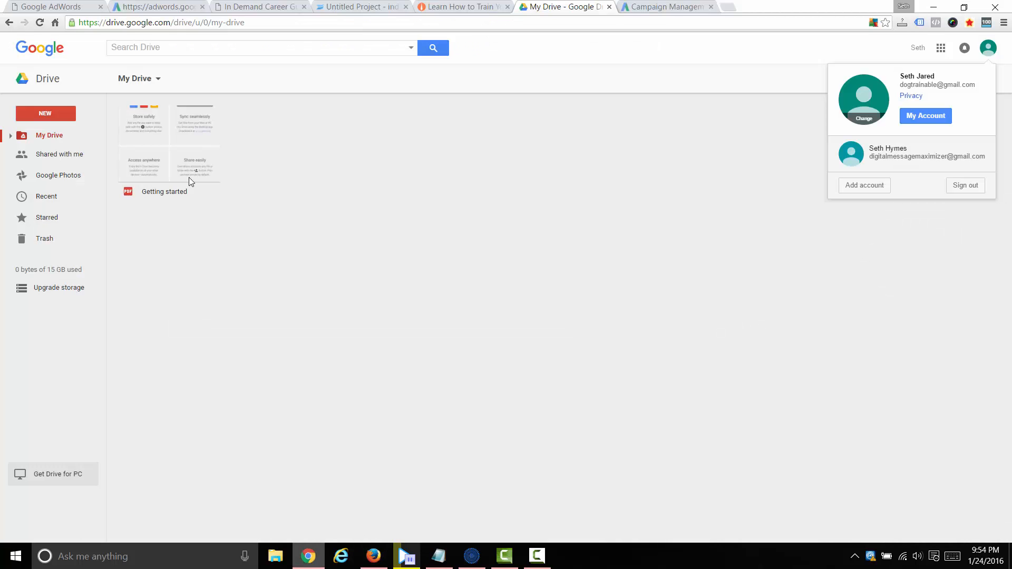
left_click(55, 6)
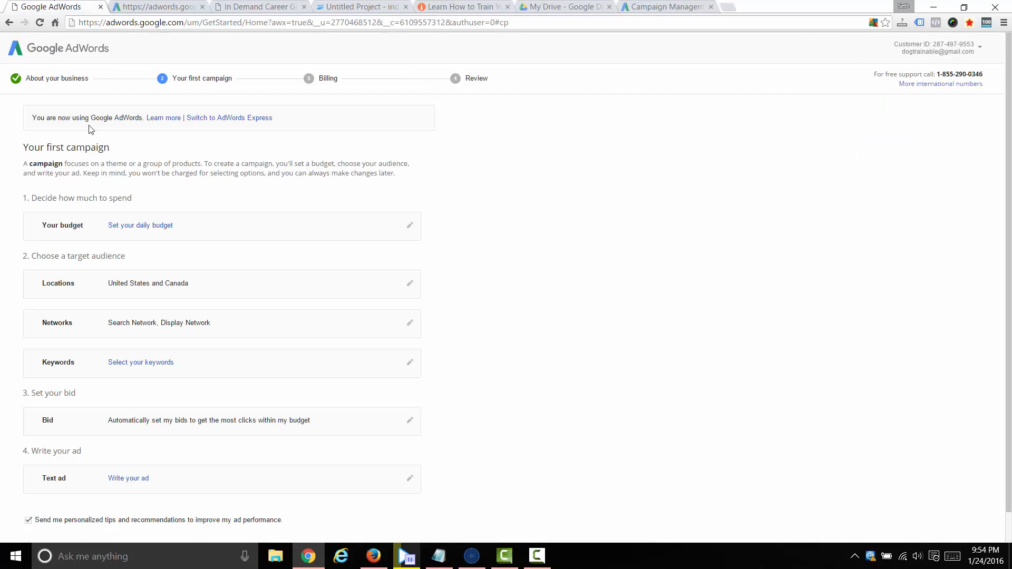
left_click(112, 10)
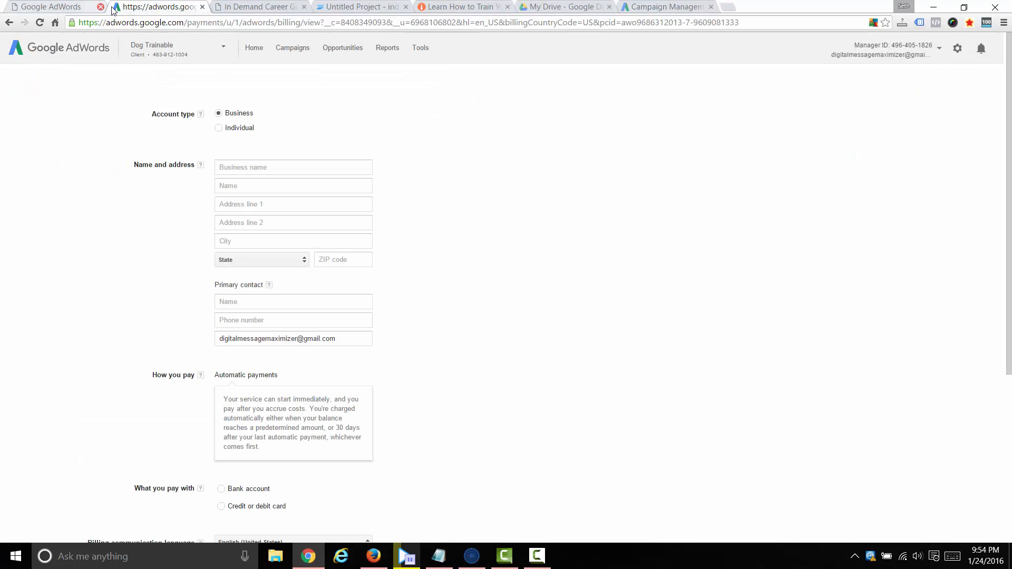
left_click(645, 5)
left_click_drag(594, 6, 57, 6)
Step: Replace the default campaign name with "DMM - Dog Training"
left_click(165, 176)
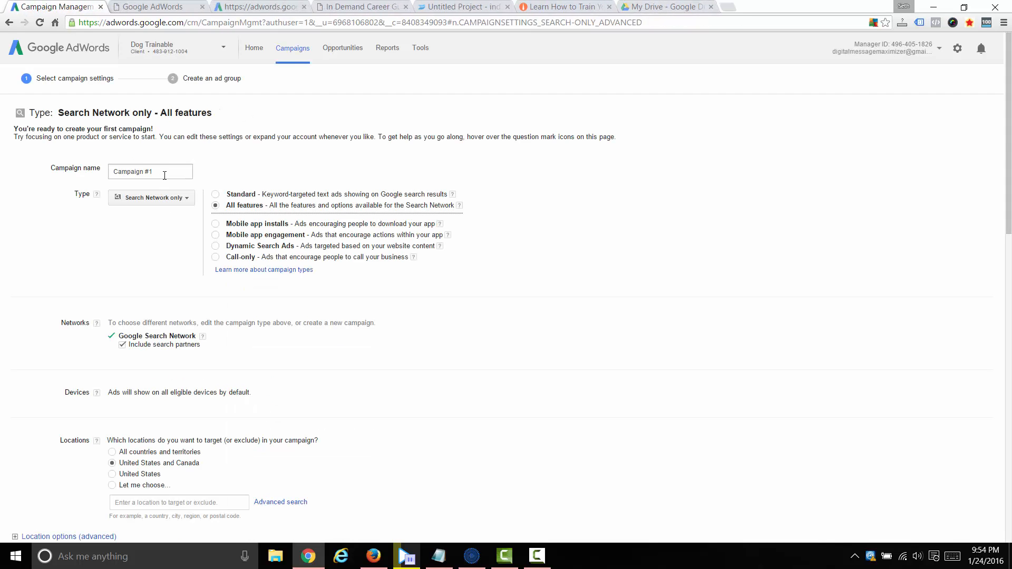
triple_click(170, 172)
type("How to Train a Do")
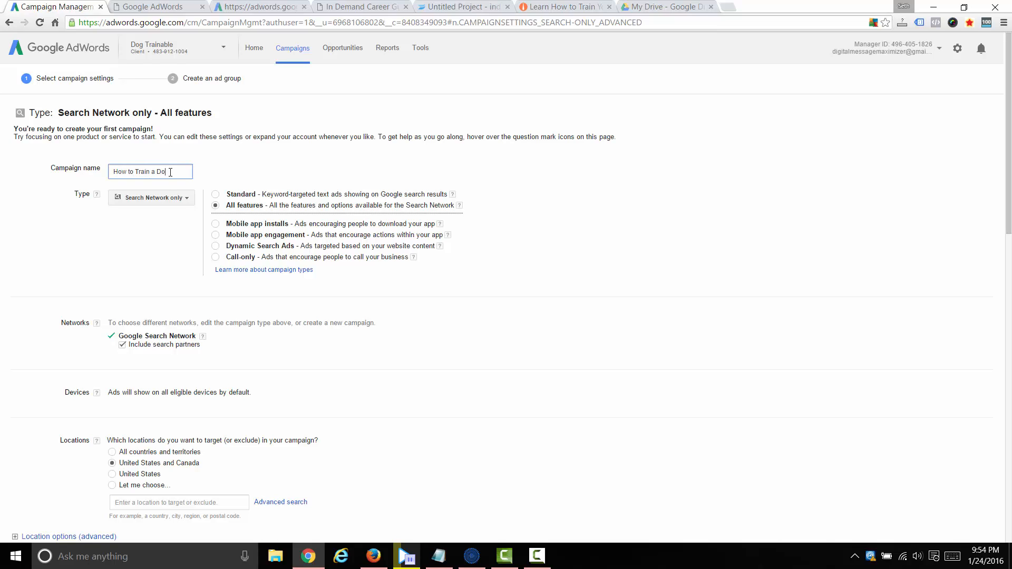
type("DMM -")
key("Delete")
key("Delete")
key("Delete")
key("Delete")
key("Delete")
key("Delete")
key("Delete")
key("Delete")
key("Delete")
key("Delete")
key("Delete")
key("Delete")
key("Delete")
key("Delete")
key("Delete")
key("Delete")
left_click(536, 556)
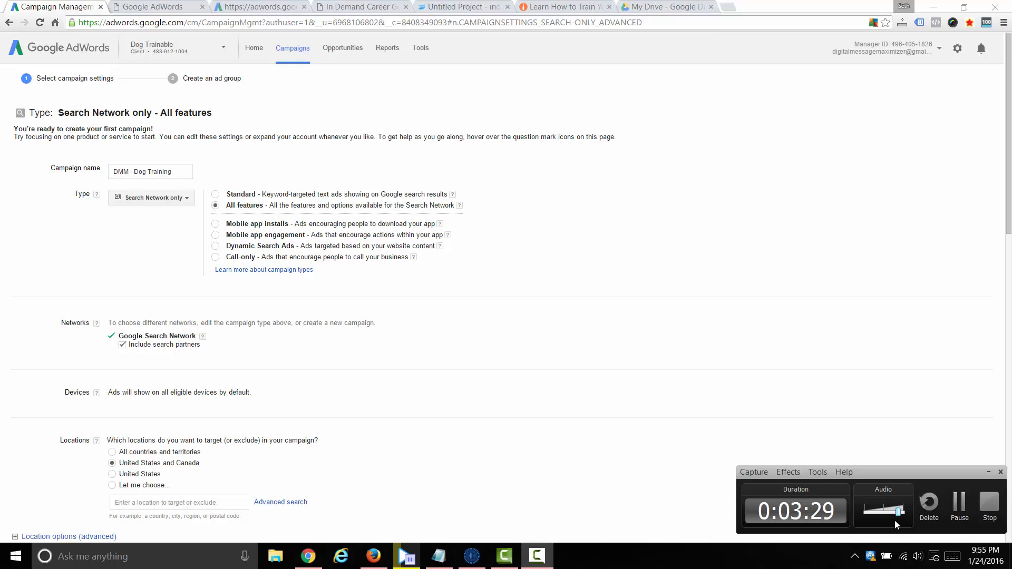
left_click(959, 504)
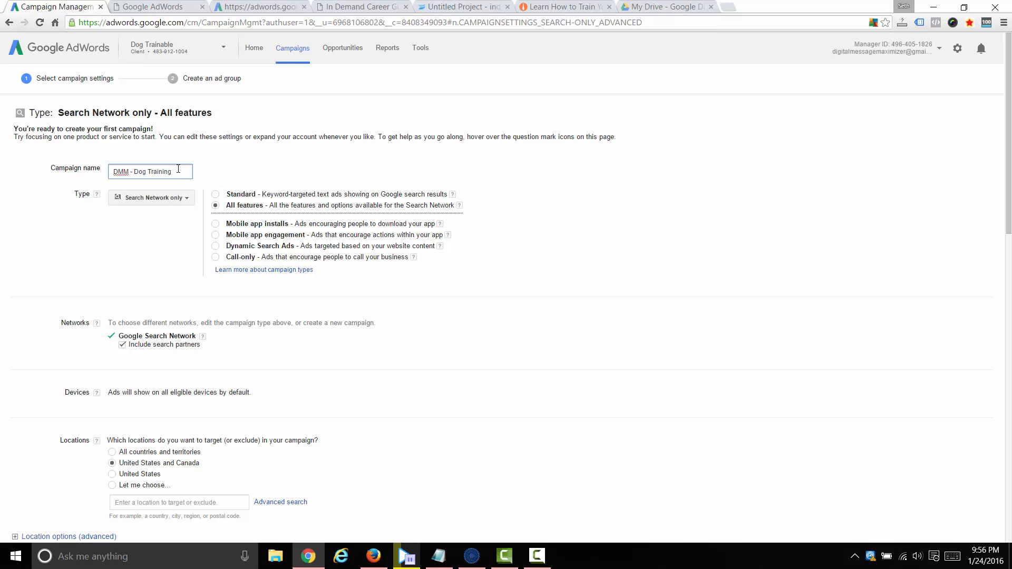
Step: Append "General" to the campaign name and look over the network, device and location settings
type("General")
left_click(28, 212)
scroll(65, 250, "down", 3)
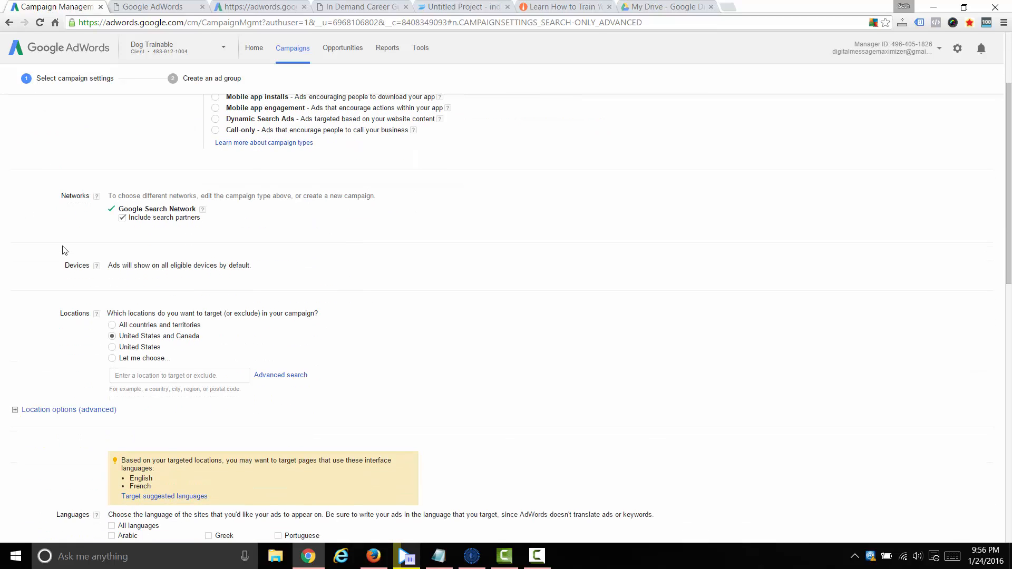
scroll(65, 250, "up", 3)
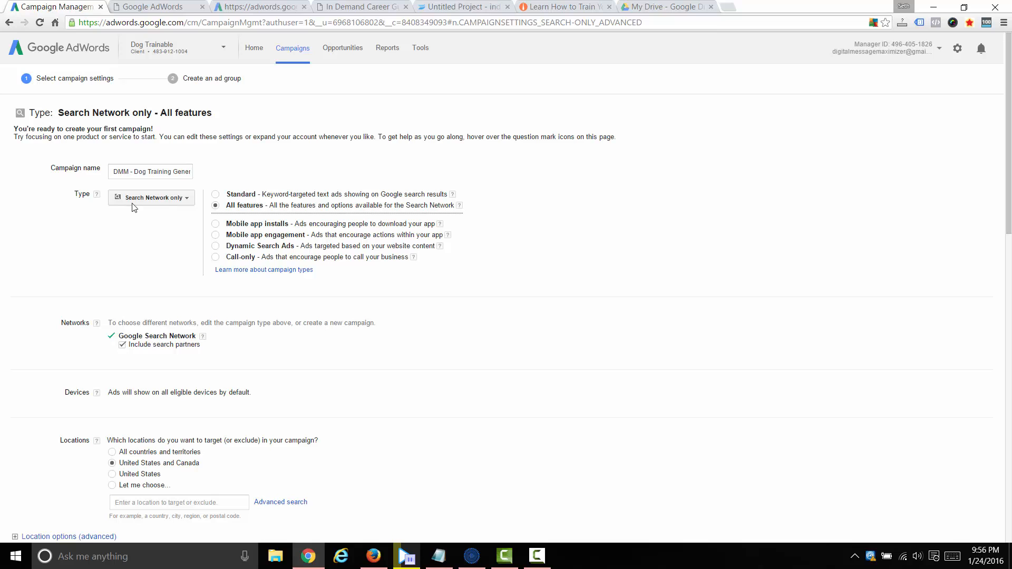
Step: Switch to Firefox and examine monthly searches, competition and suggested bids of the dog training ideas in Keyword Planner
left_click(379, 561)
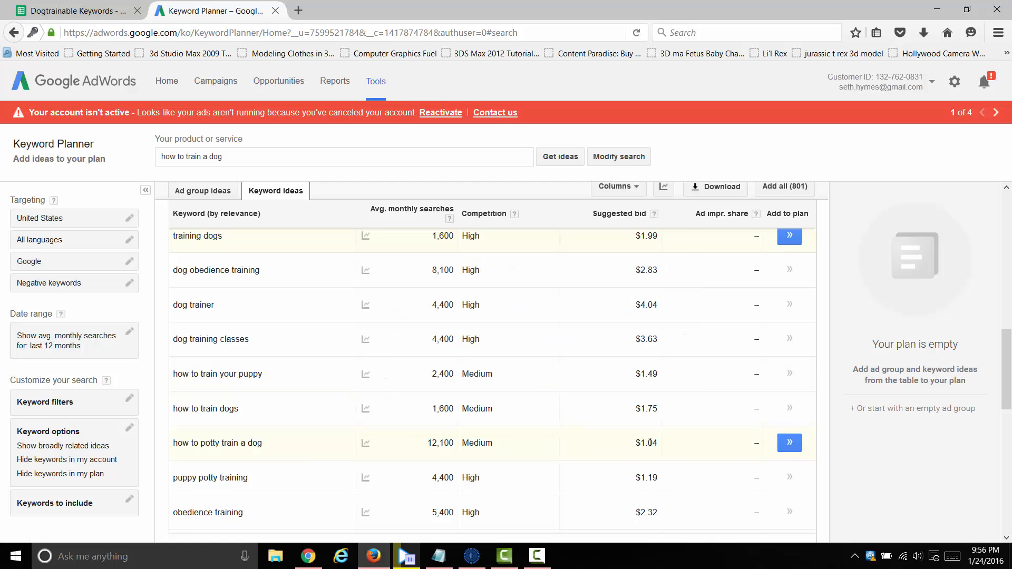
scroll(626, 443, "up", 2)
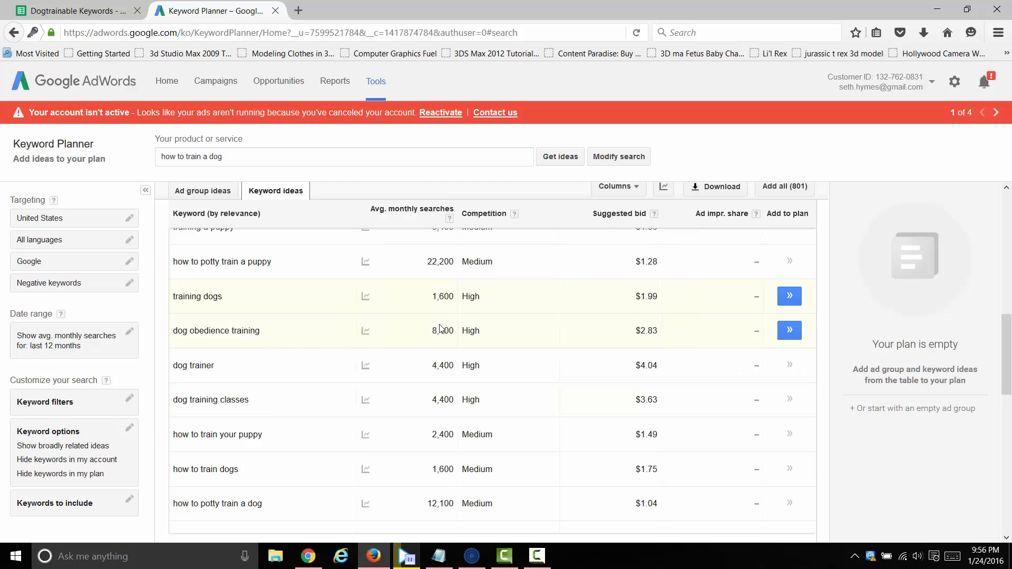
scroll(471, 298, "up", 2)
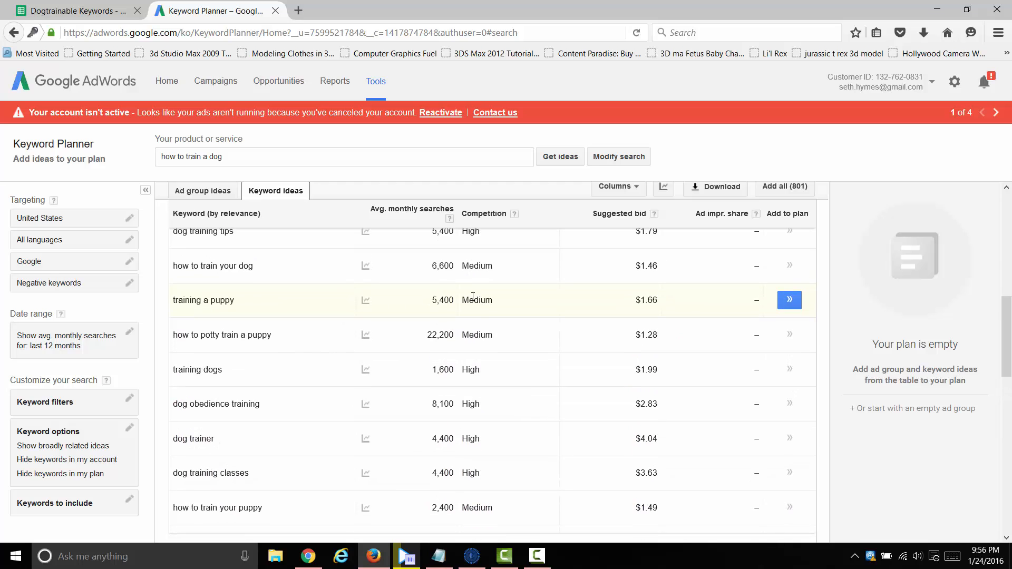
scroll(473, 297, "up", 2)
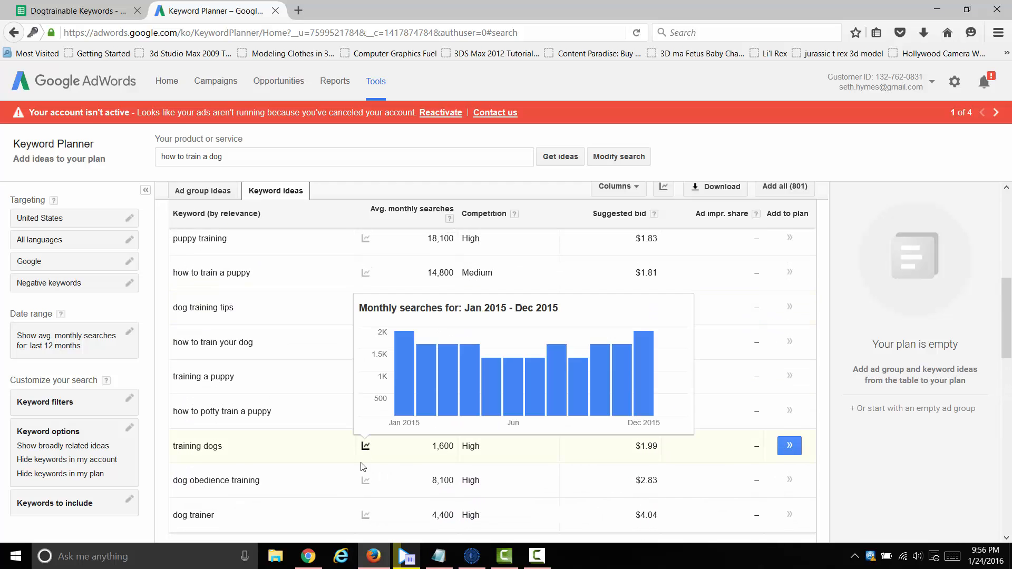
Step: Return to Chrome and look through the whole Dog Trainable home page, from its header to the legal links
left_click(309, 556)
left_click(568, 6)
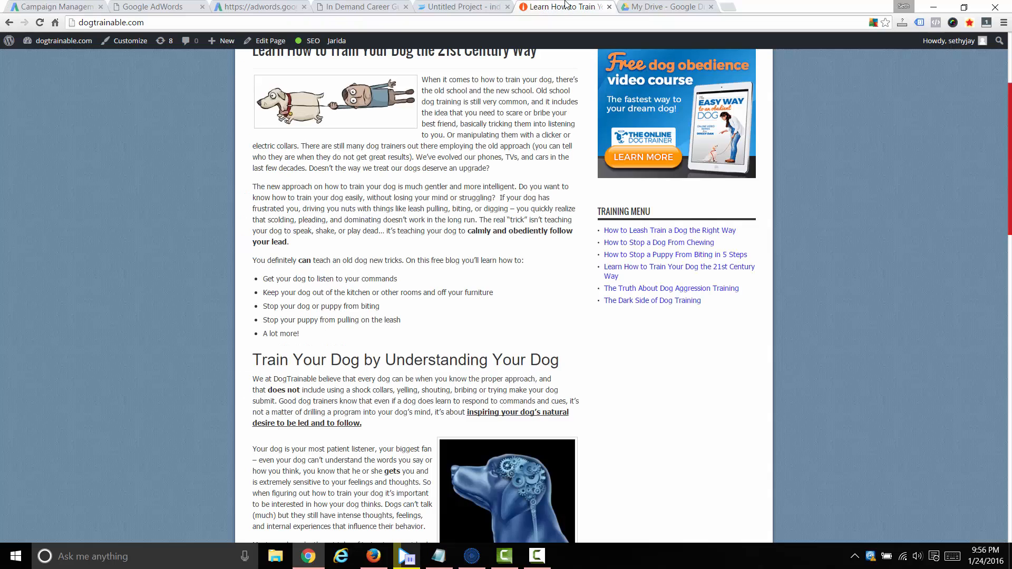
scroll(332, 185, "up", 2)
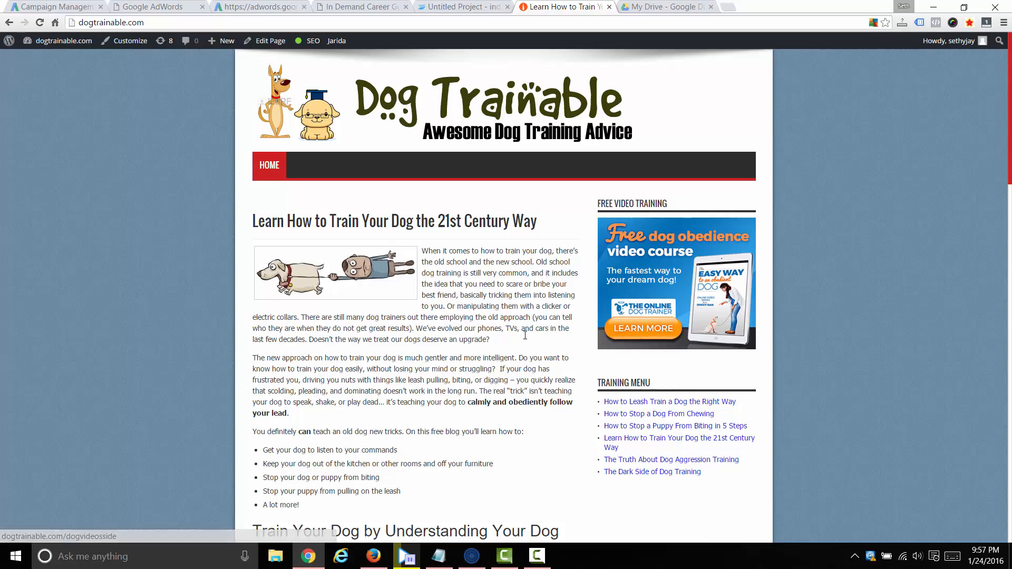
scroll(498, 348, "down", 8)
scroll(498, 349, "down", 15)
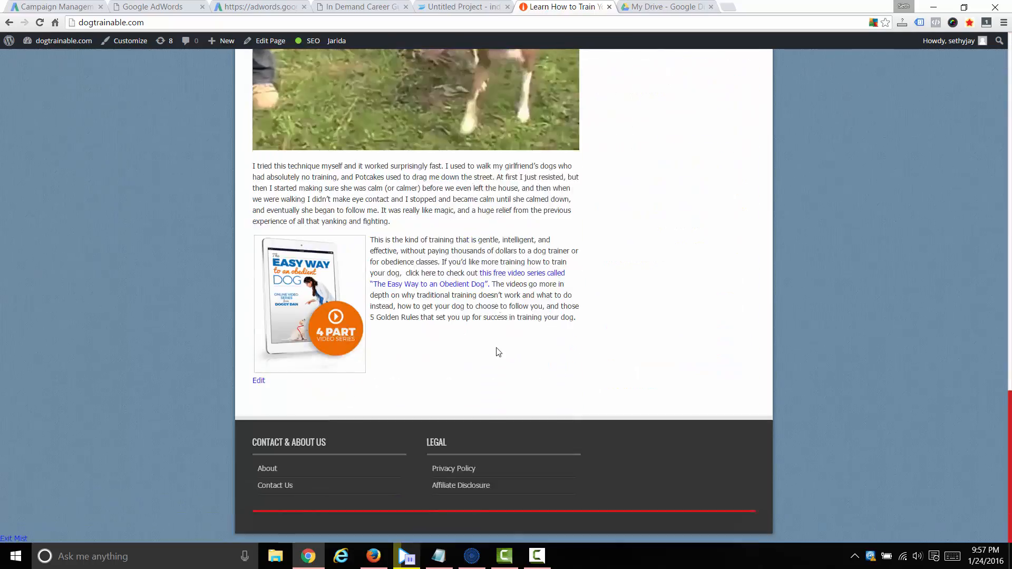
scroll(500, 349, "up", 20)
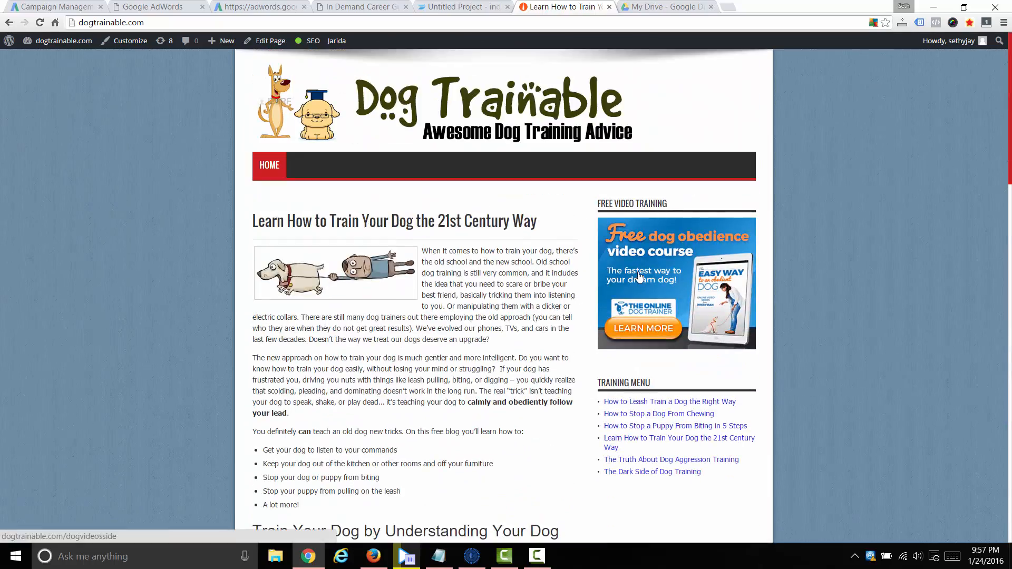
Step: Review the free dog obedience video course's opt-in page with its video paused, and return to the Dog Trainable home page
left_click(645, 278)
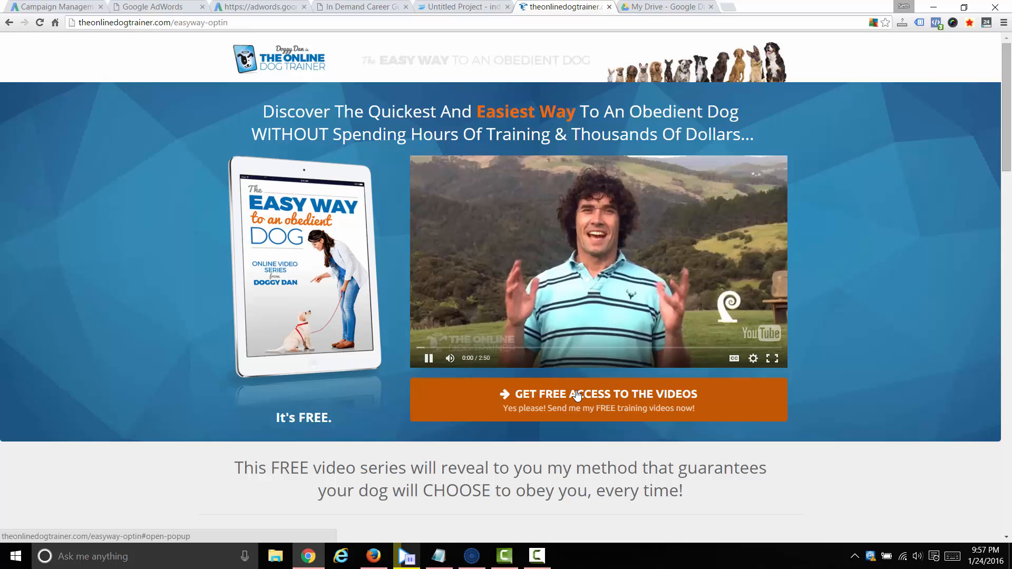
left_click(429, 359)
scroll(476, 396, "down", 8)
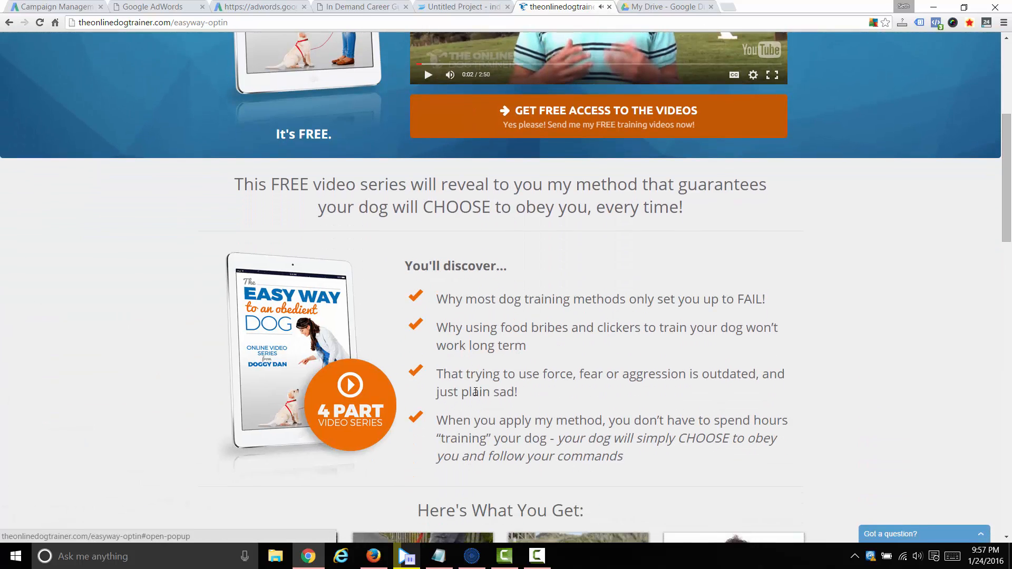
scroll(476, 396, "down", 15)
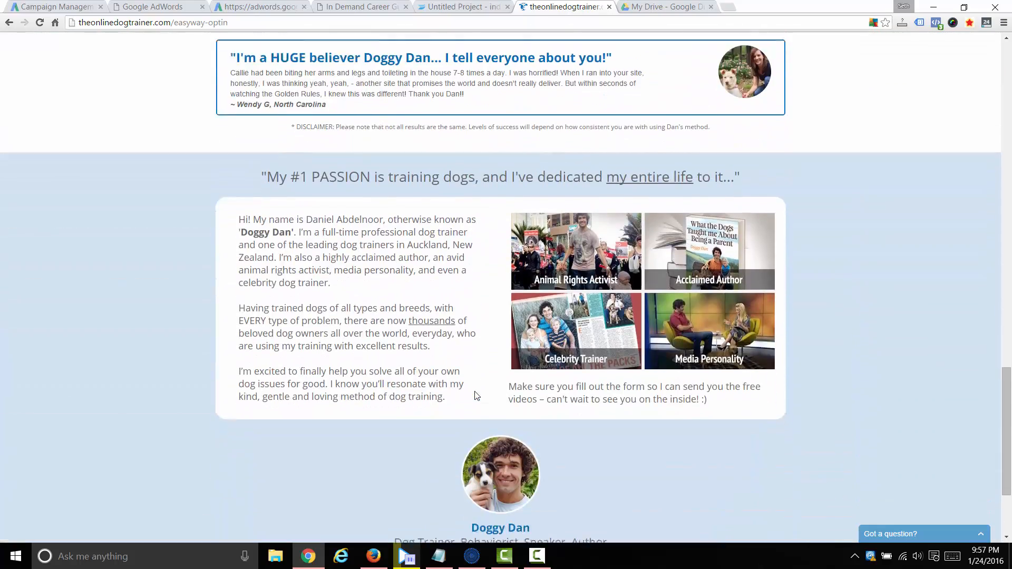
key("Home")
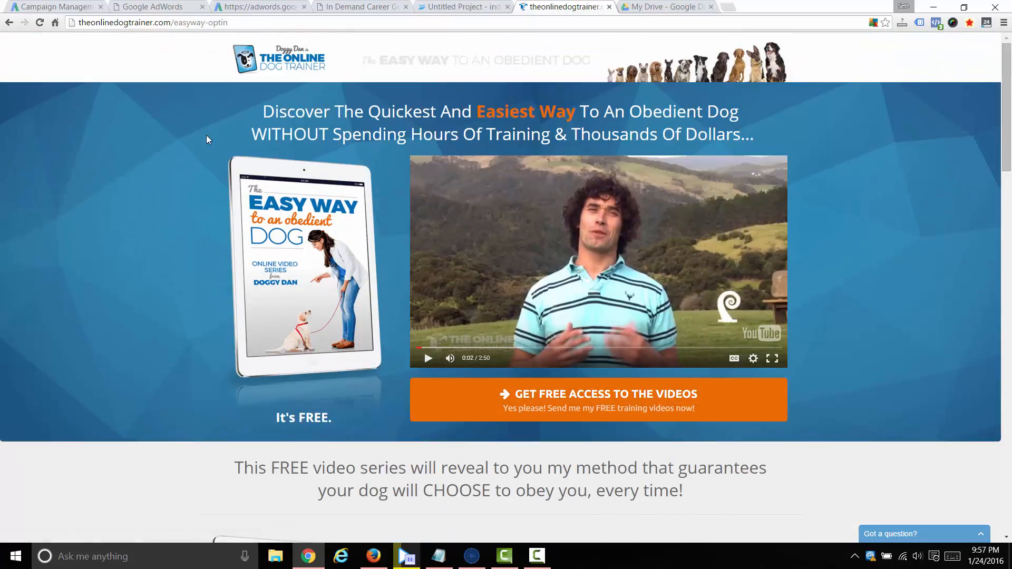
left_click(9, 22)
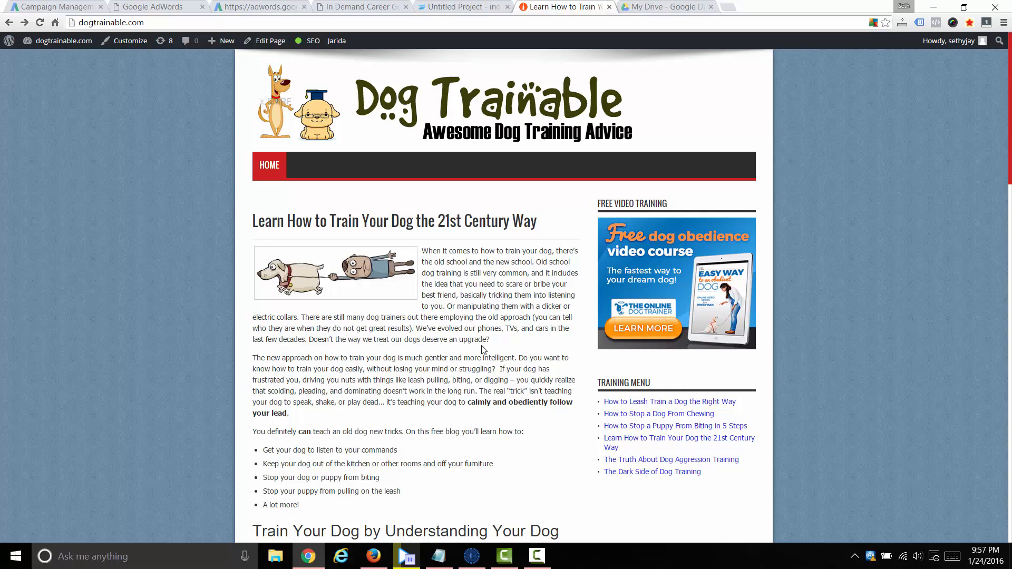
Step: Recheck the Keyword Planner trends and ideas for "how to train a dog" in Firefox, and minimize that window
left_click(375, 554)
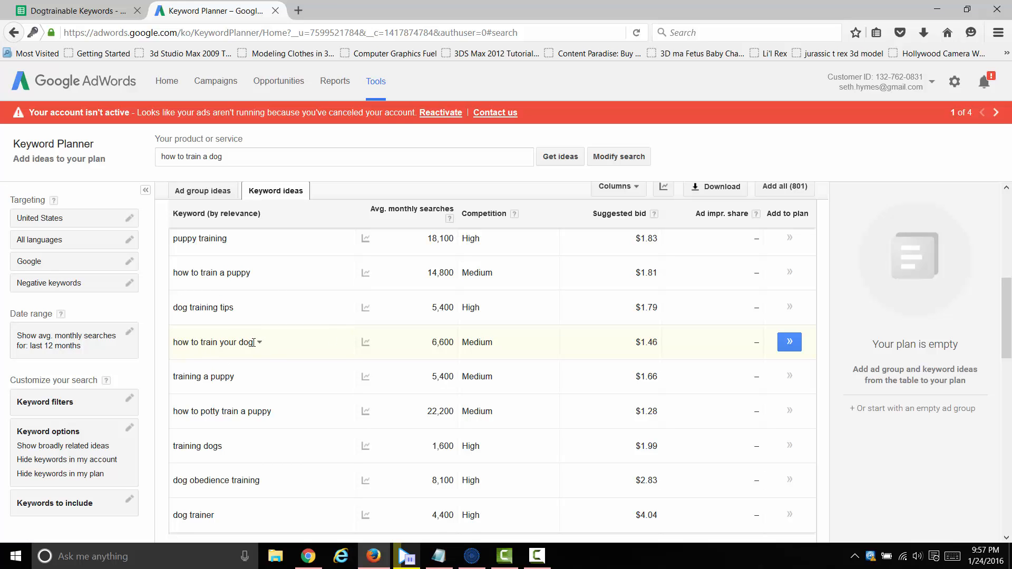
scroll(267, 345, "up", 1)
scroll(267, 345, "up", 8)
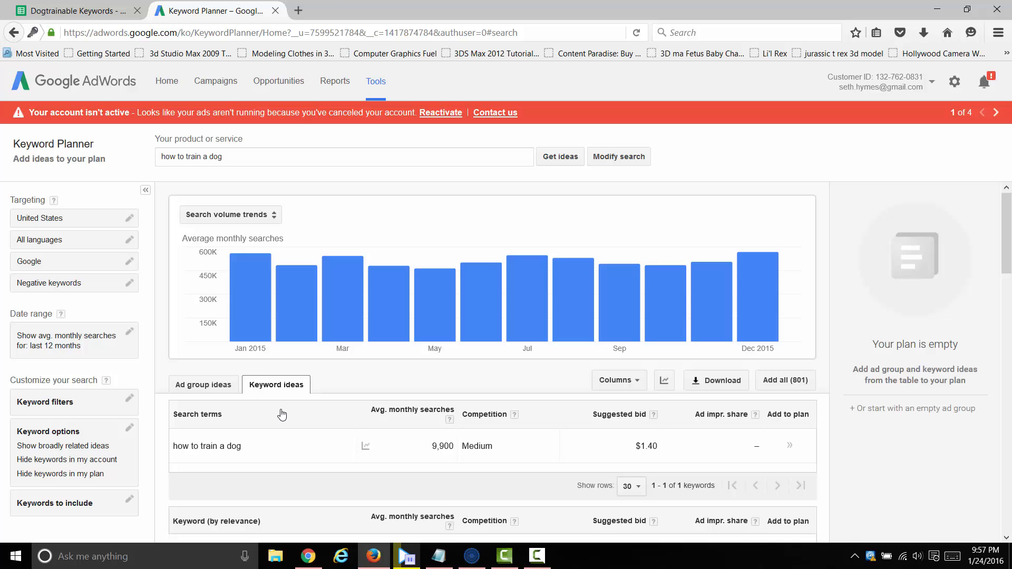
scroll(331, 428, "down", 3)
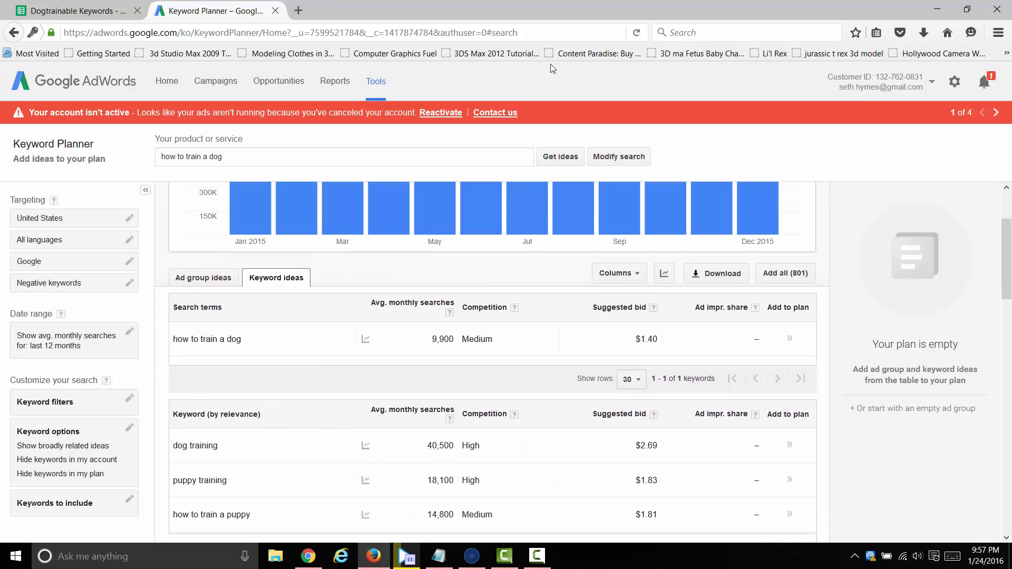
left_click(936, 9)
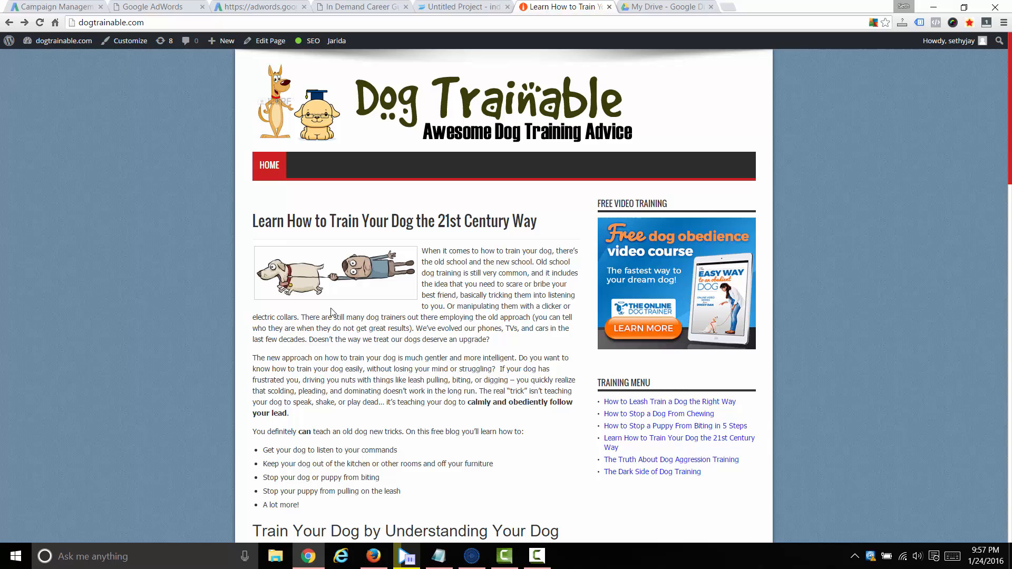
Step: Review the Dog Trainable home page article from its opening to the "Pack Leader" section and return to its start
scroll(457, 346, "down", 3)
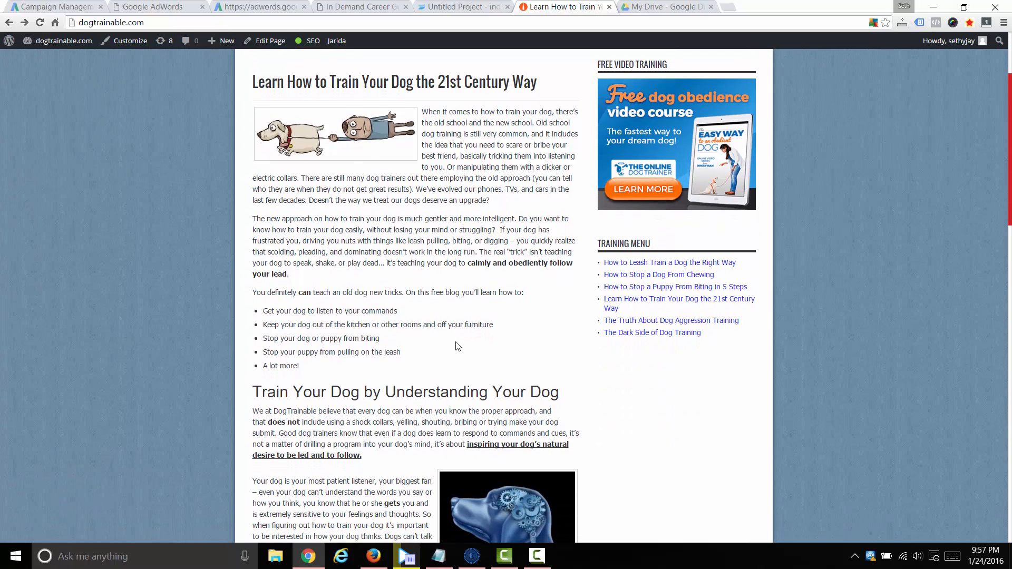
scroll(402, 441, "down", 4)
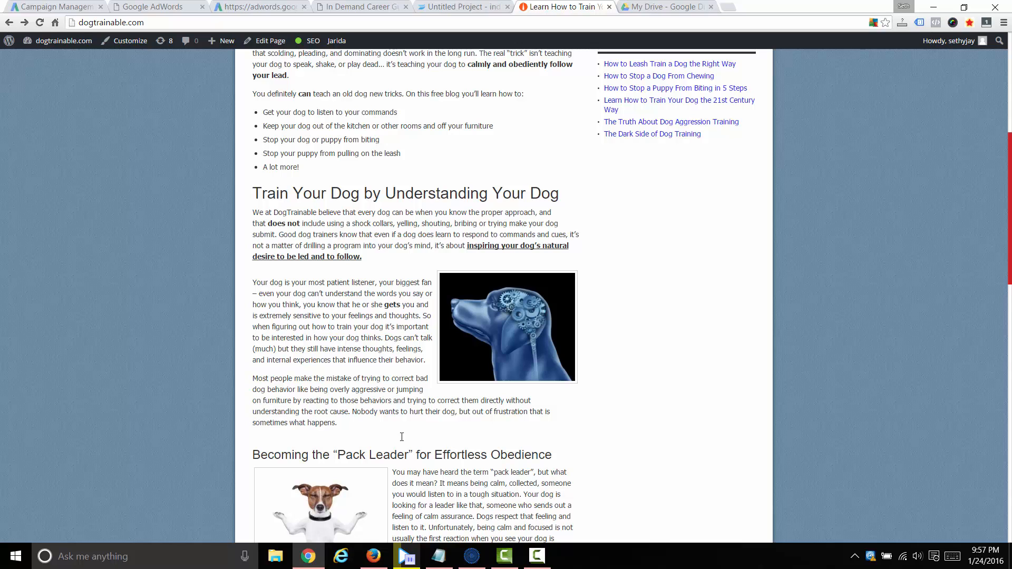
scroll(402, 435, "up", 6)
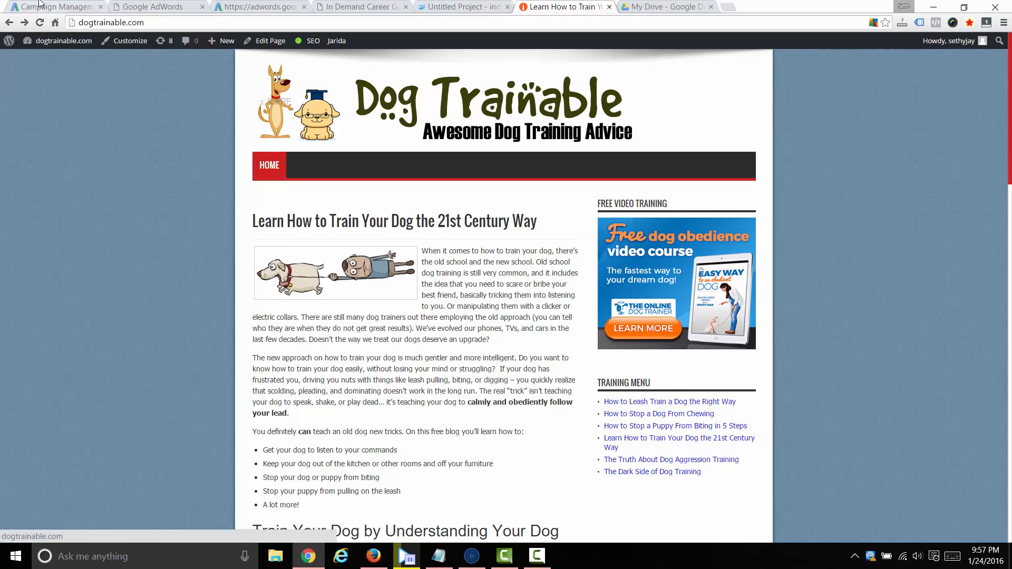
Step: Return to the AdWords campaign settings and limit the targeted locations to the United States
left_click(34, 7)
left_click_drag(161, 171, 248, 196)
left_click(54, 294)
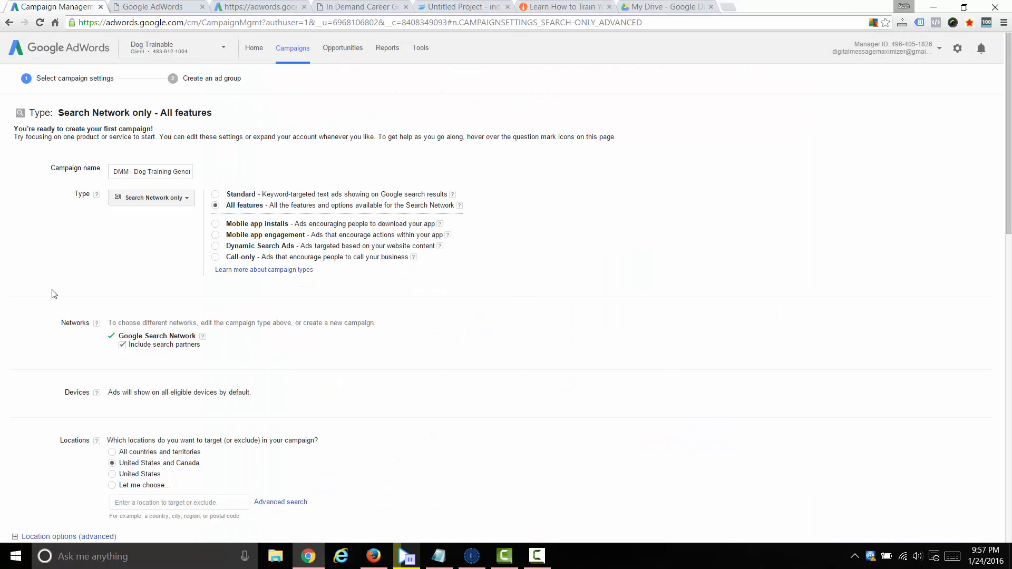
scroll(51, 356, "down", 5)
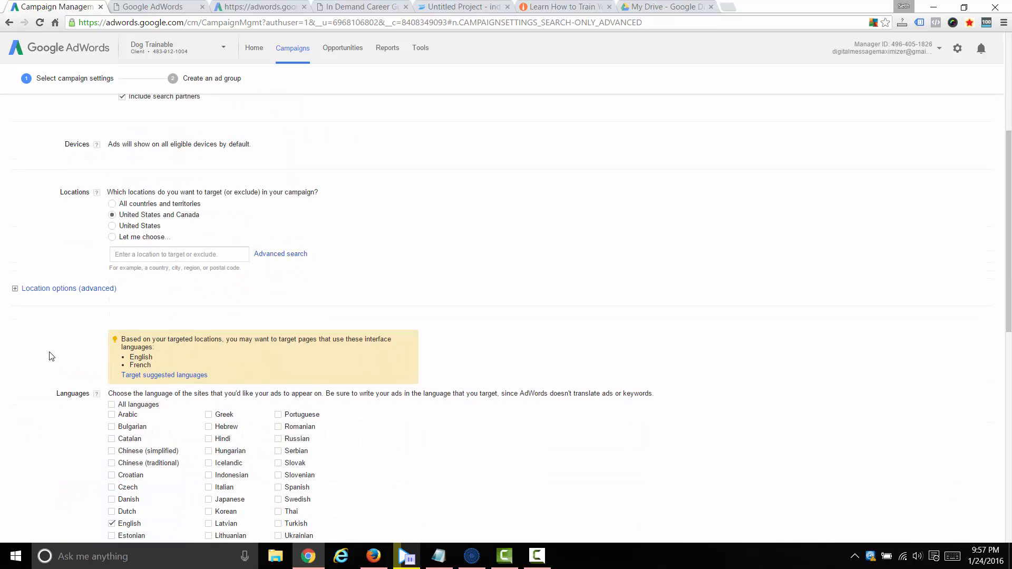
left_click(111, 226)
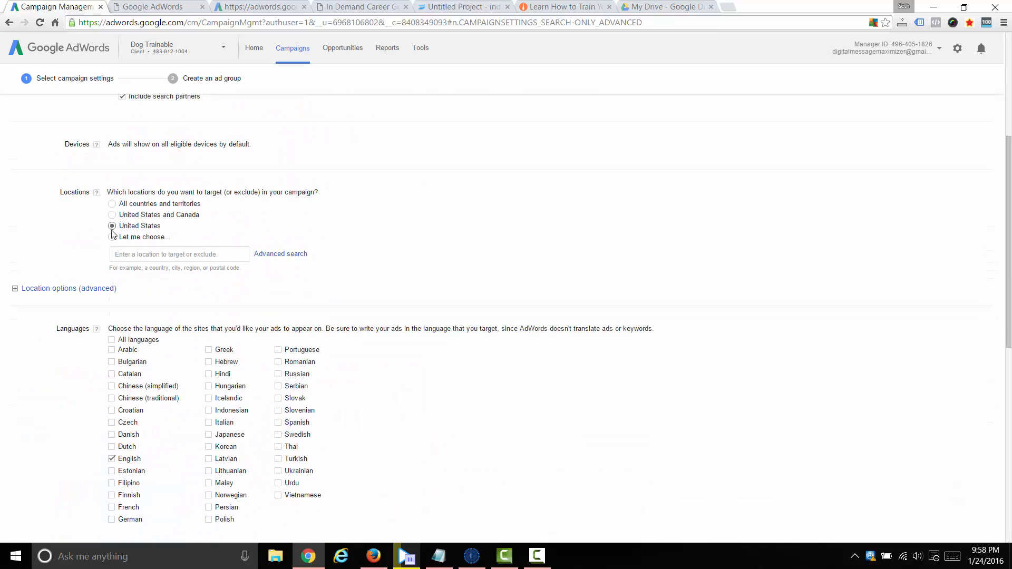
Step: Set the campaign budget to $10.00 per day and use manual click bidding with a default bid of $1.00
scroll(63, 346, "down", 9)
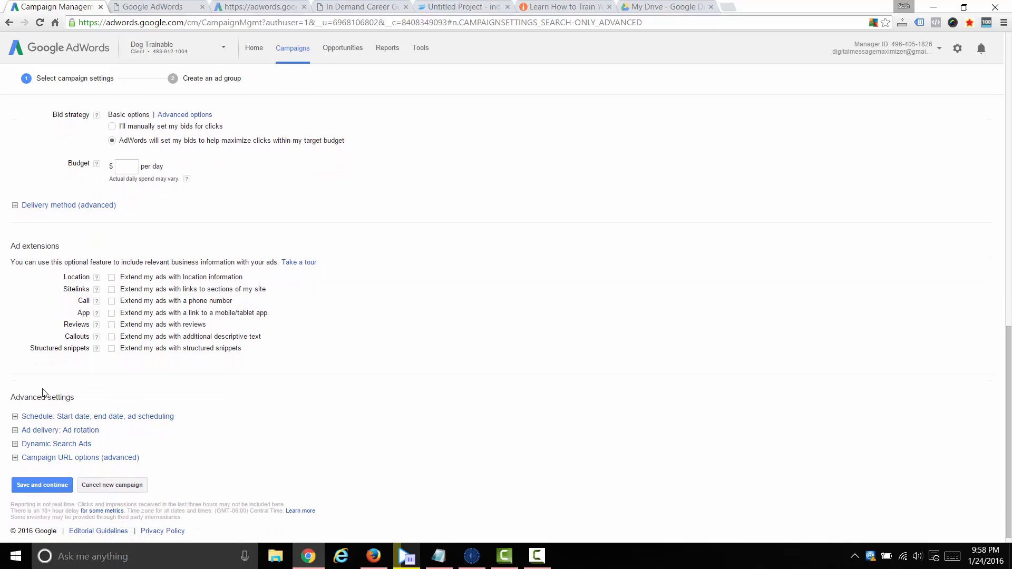
left_click(130, 160)
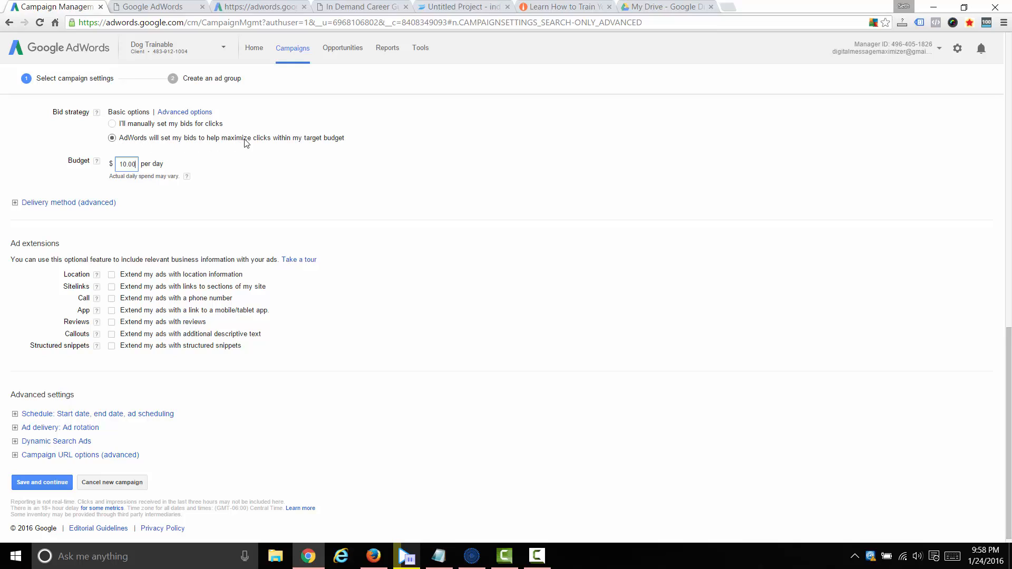
left_click(112, 123)
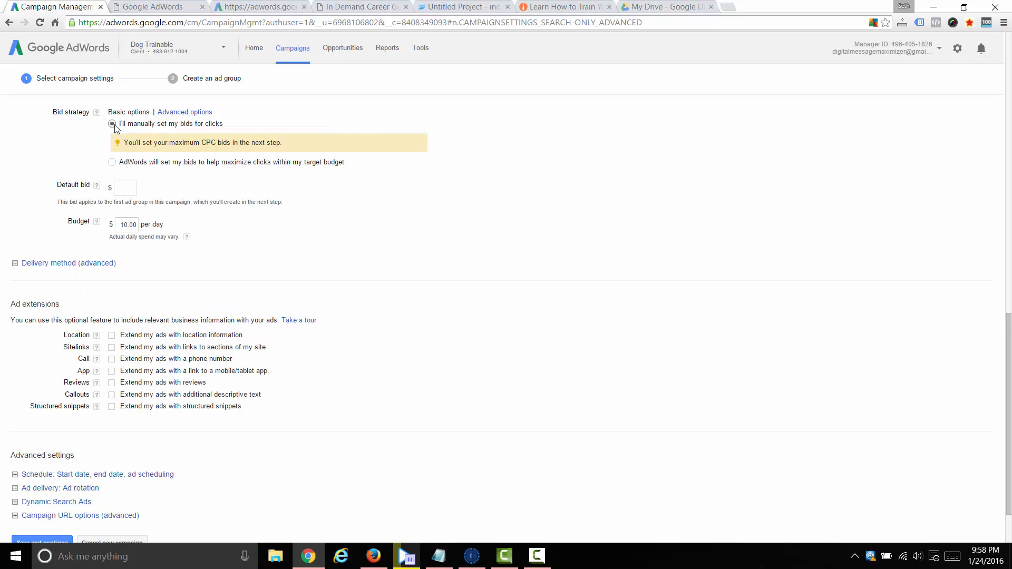
left_click(128, 186)
Step: Create a custom ad schedule that shows the ads on all days from 6 AM to 8 PM
scroll(194, 325, "down", 2)
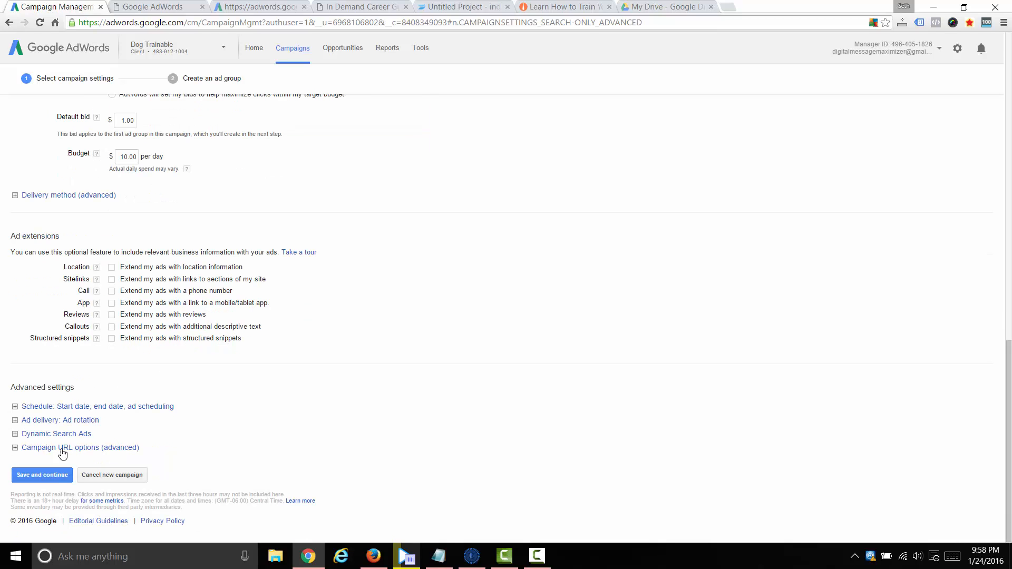
left_click(29, 408)
scroll(40, 443, "down", 3)
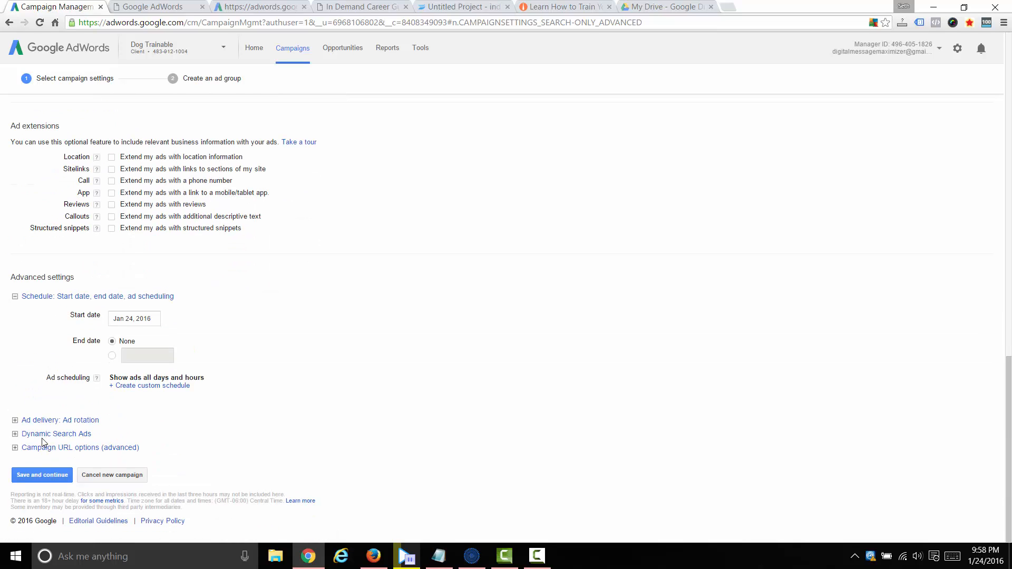
left_click(125, 388)
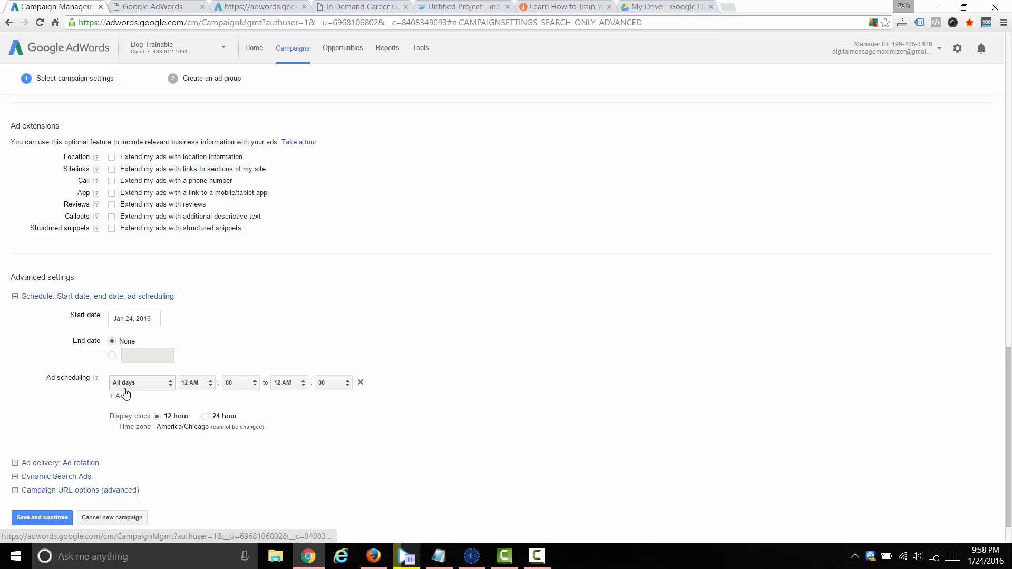
left_click(207, 384)
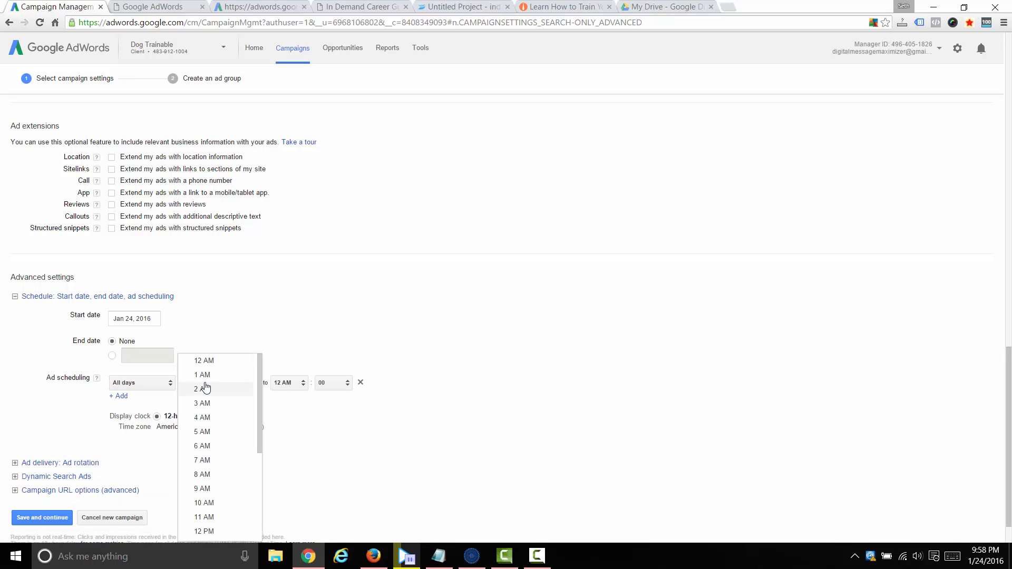
left_click(212, 446)
left_click(289, 386)
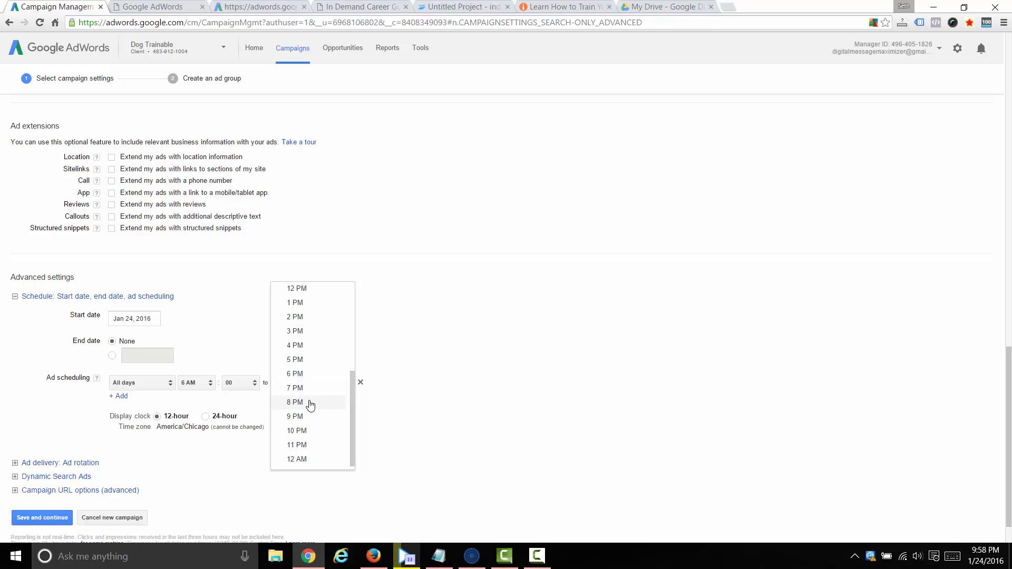
left_click(312, 403)
Step: Set the ad rotation to Rotate indefinitely, and save the campaign settings to continue to the ad group
scroll(50, 410, "down", 1)
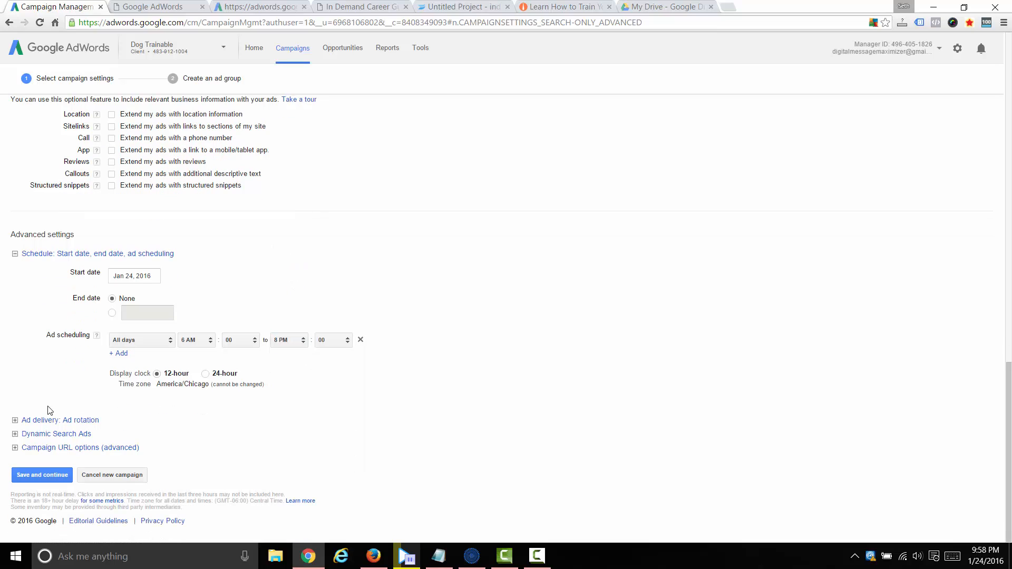
left_click(46, 476)
left_click(40, 420)
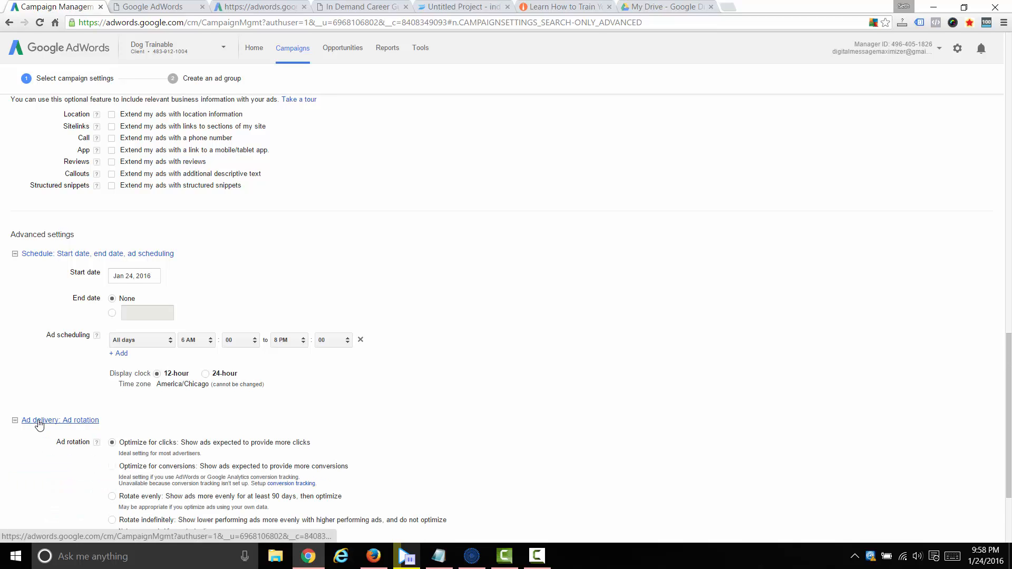
scroll(170, 413, "down", 3)
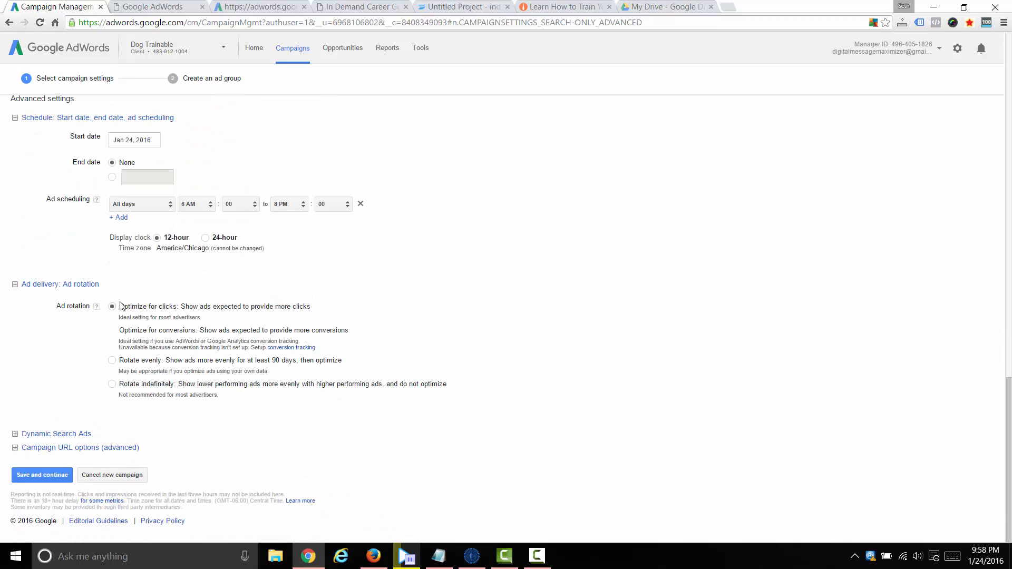
left_click(111, 384)
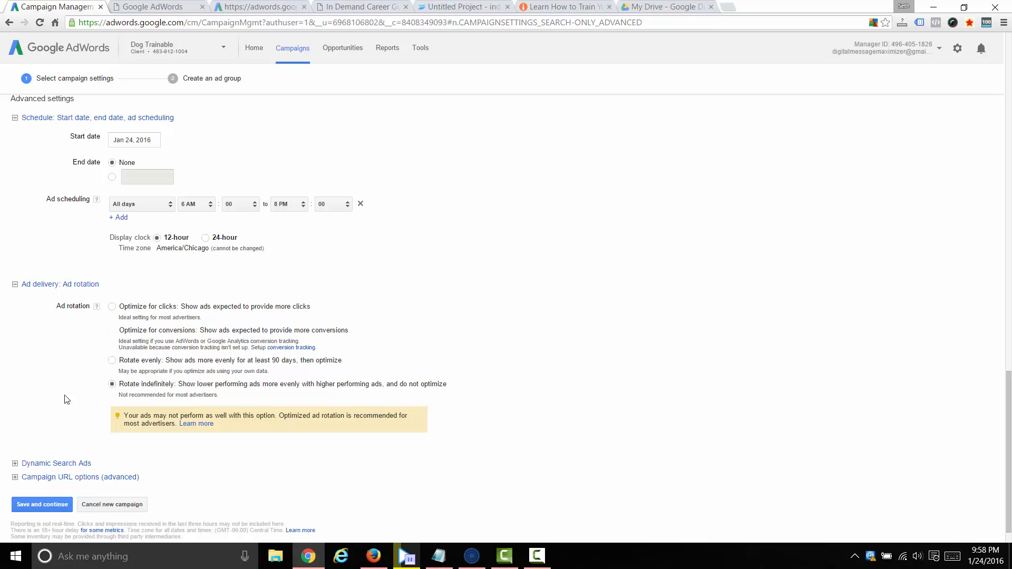
scroll(53, 411, "down", 1)
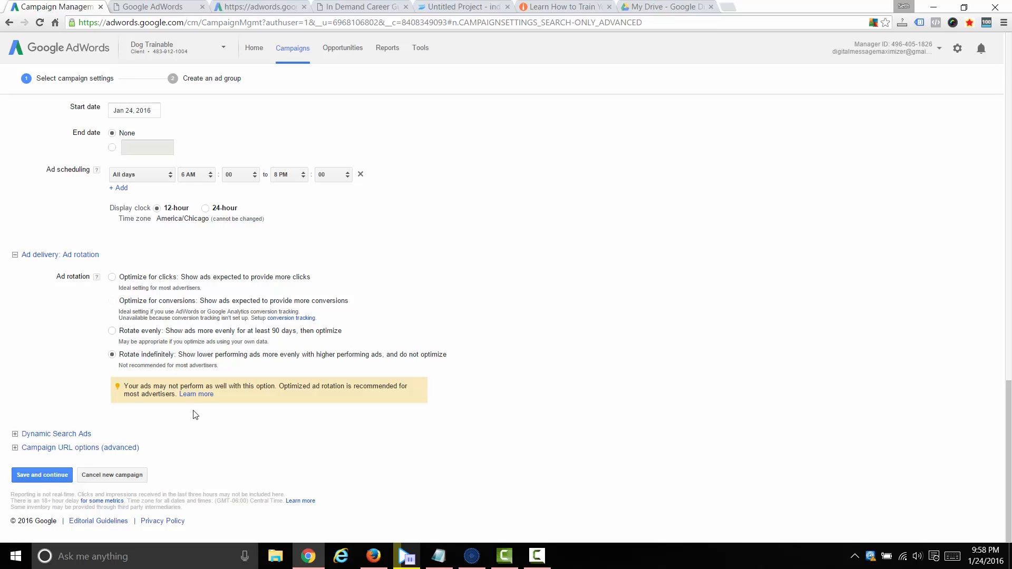
left_click(46, 476)
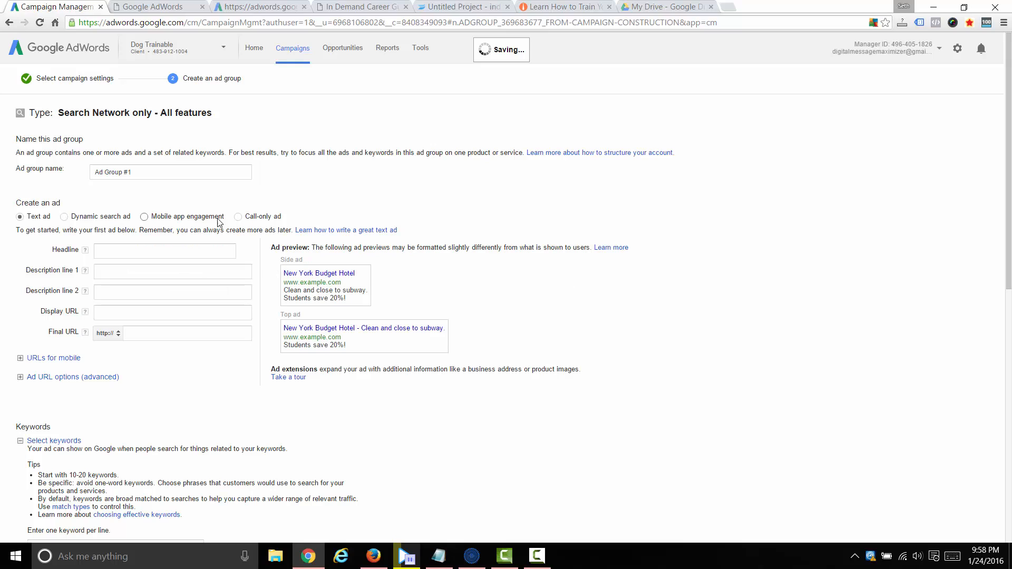
Step: Name the ad group "Dog Training General" and make the text ad's headline ready for entry
left_click(170, 173)
key("ctrl+a")
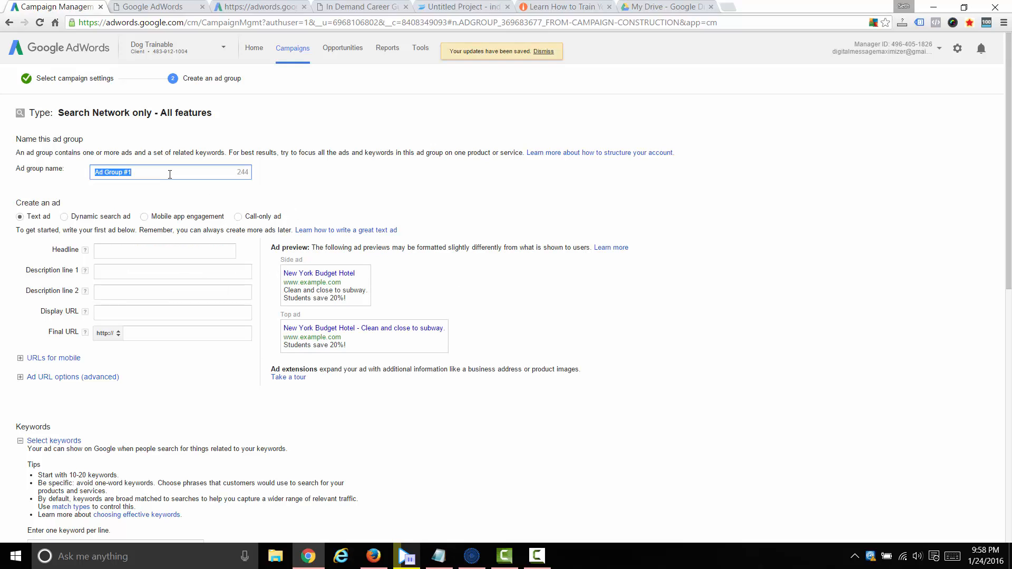
type("Dog Training General")
left_click(136, 256)
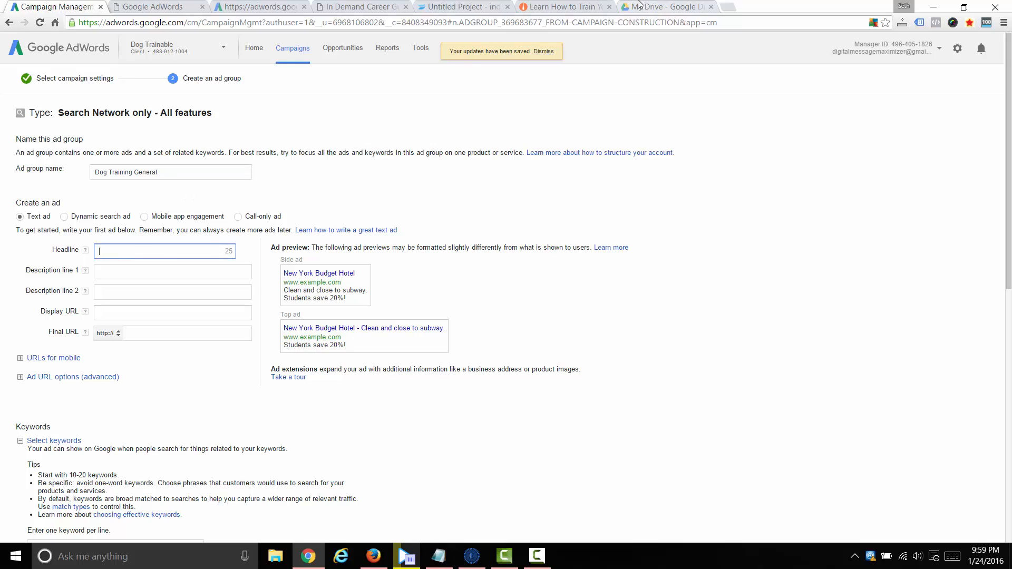
Step: Search Google for "how to train your dog" in a new browser tab and look over the non-personalized results and ads
left_click(728, 7)
type("how")
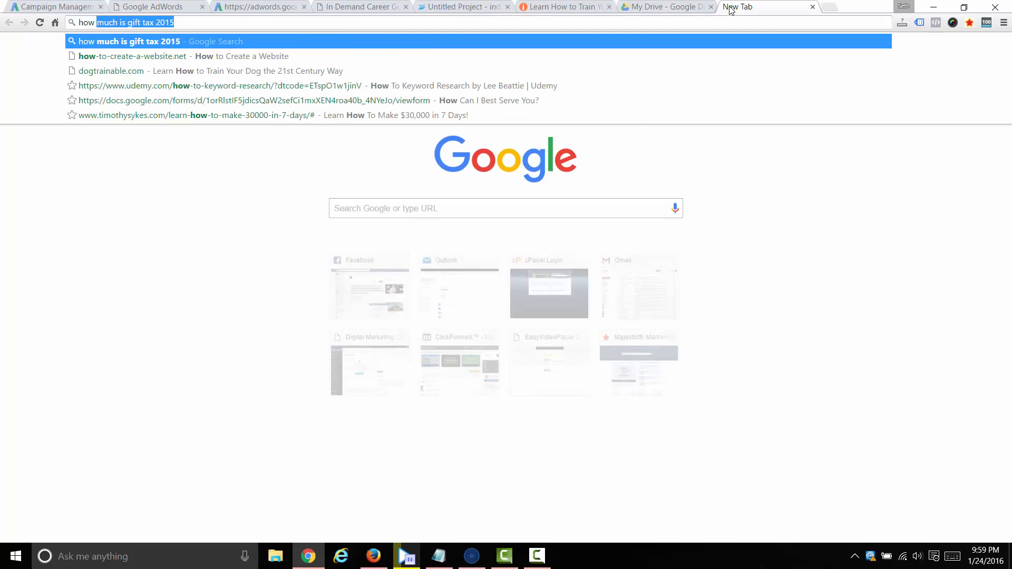
type(" to train your dog")
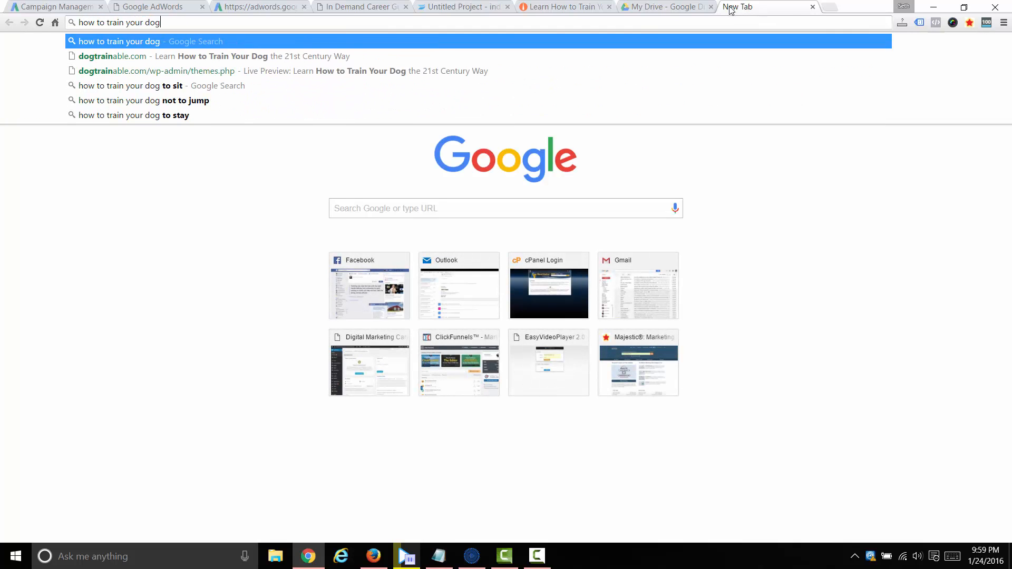
key("Return")
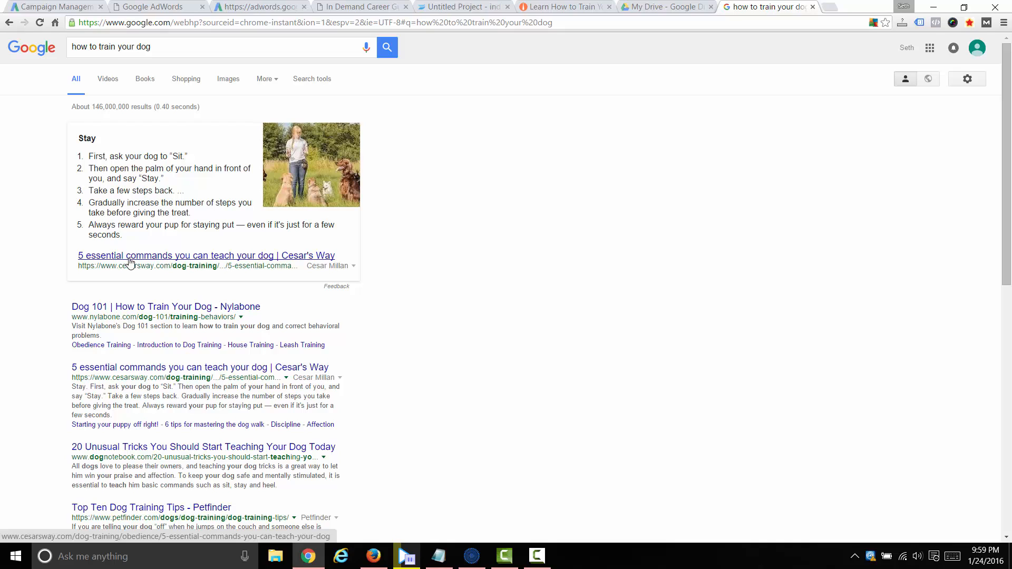
left_click(928, 78)
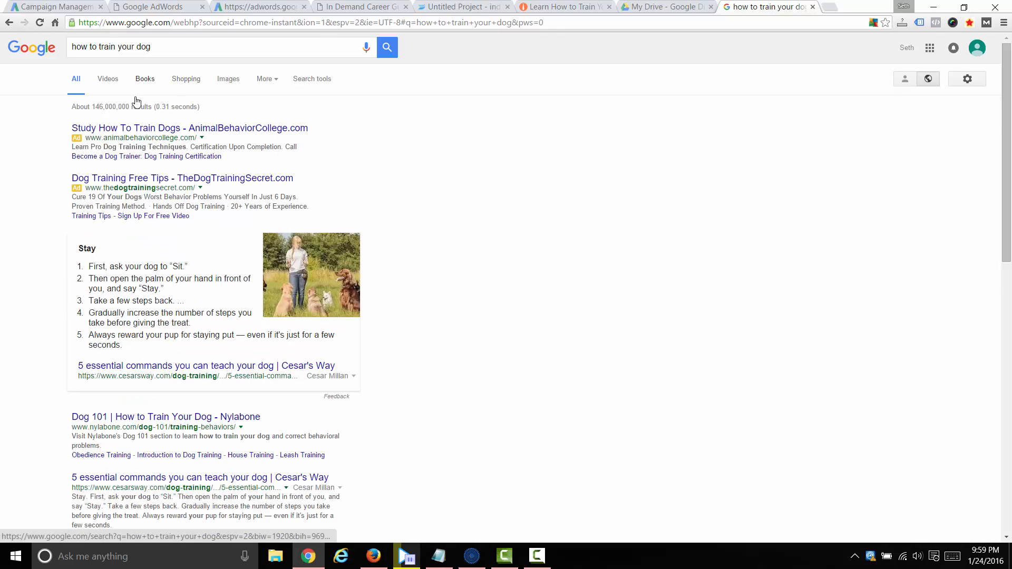
scroll(168, 262, "down", 12)
scroll(168, 262, "up", 12)
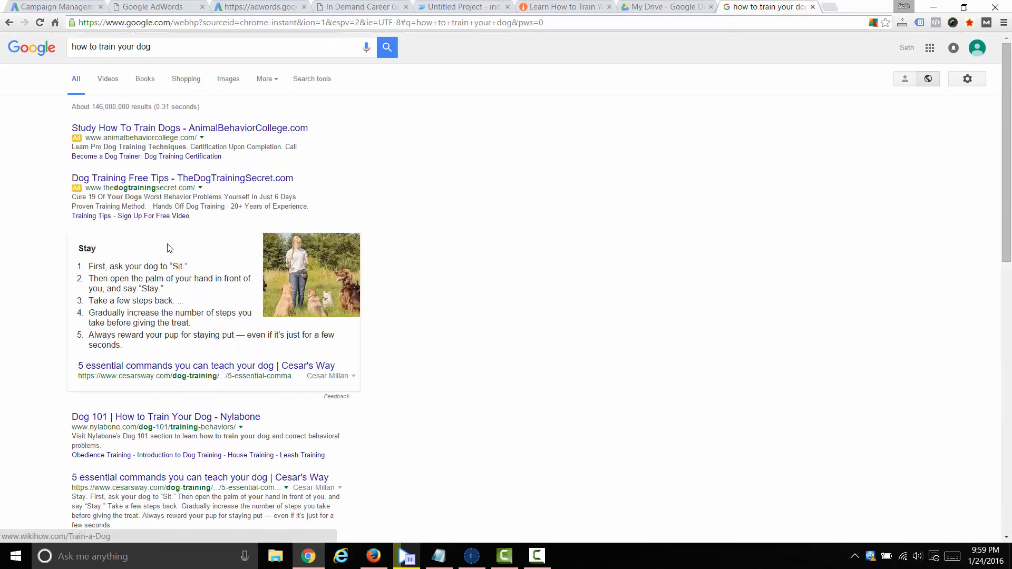
Step: Change the Google search to "how to train a dog" to view the competing ads
double_click(129, 42)
key("BackSpace")
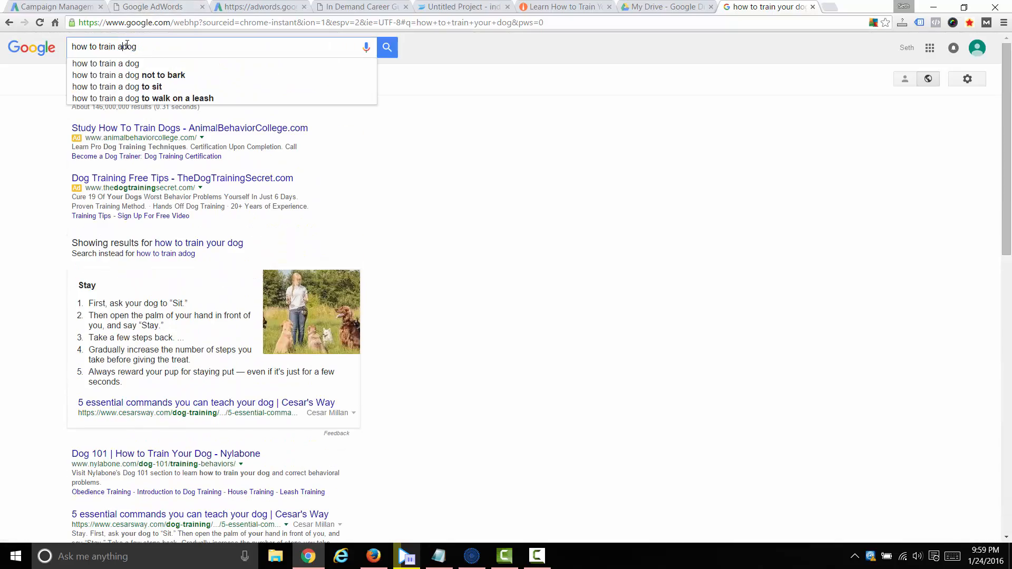
type("a")
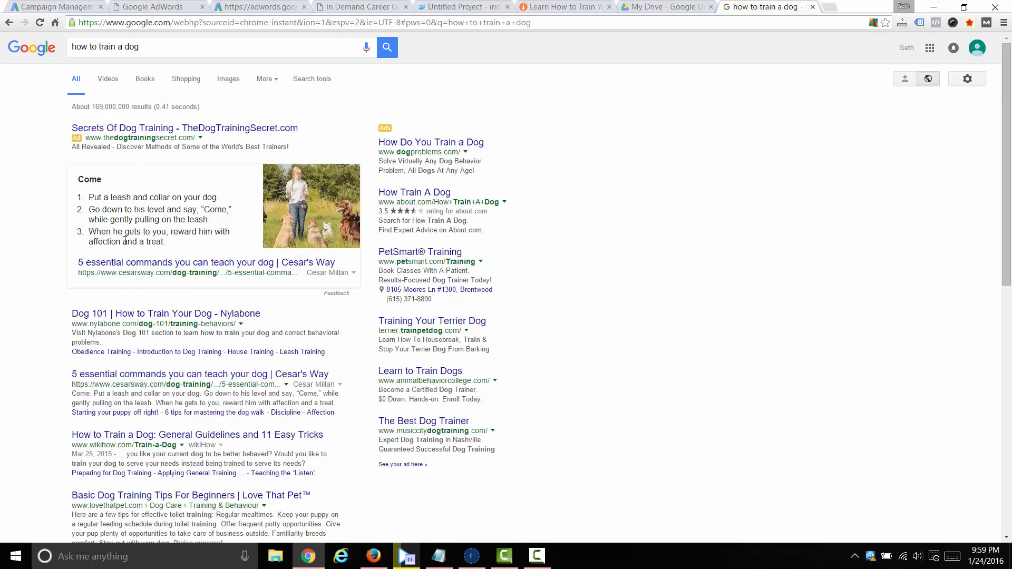
Step: Open the "20 Unusual Tricks You Should Start Teaching Your Dog Today" result, check its page, and return to the search results
scroll(142, 373, "down", 6)
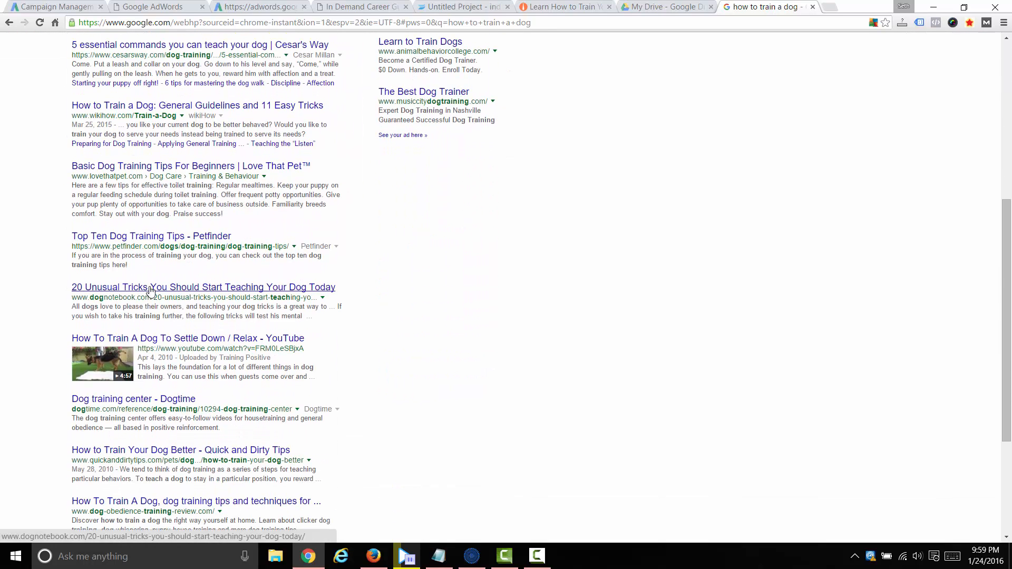
left_click(150, 288)
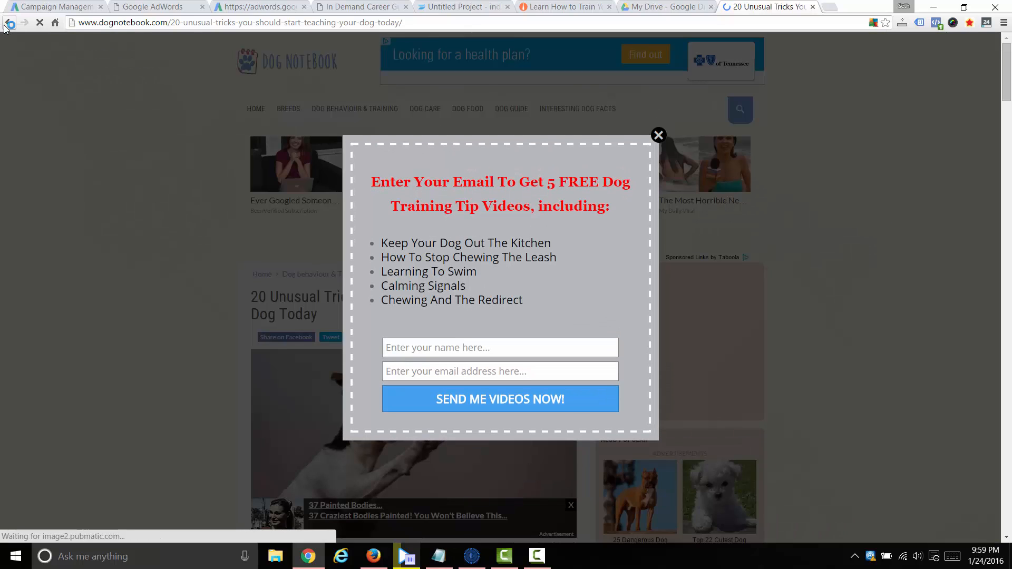
left_click(5, 25)
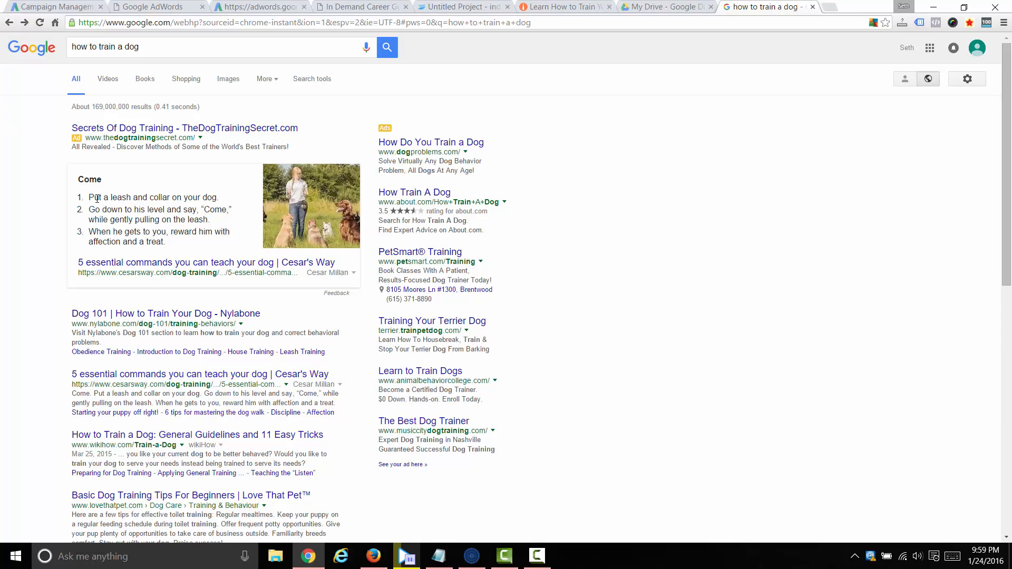
Step: Examine the "Come" answer box, the remaining organic results and the related searches for "how to train a dog"
double_click(90, 178)
left_click_drag(91, 179, 177, 236)
left_click(178, 236)
double_click(85, 179)
left_click_drag(84, 178, 180, 242)
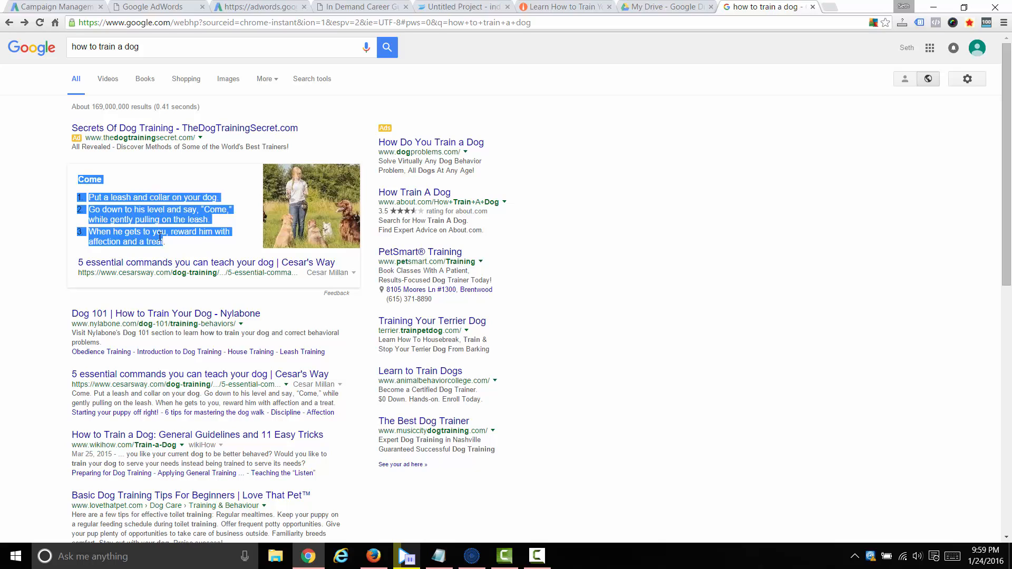
left_click(185, 244)
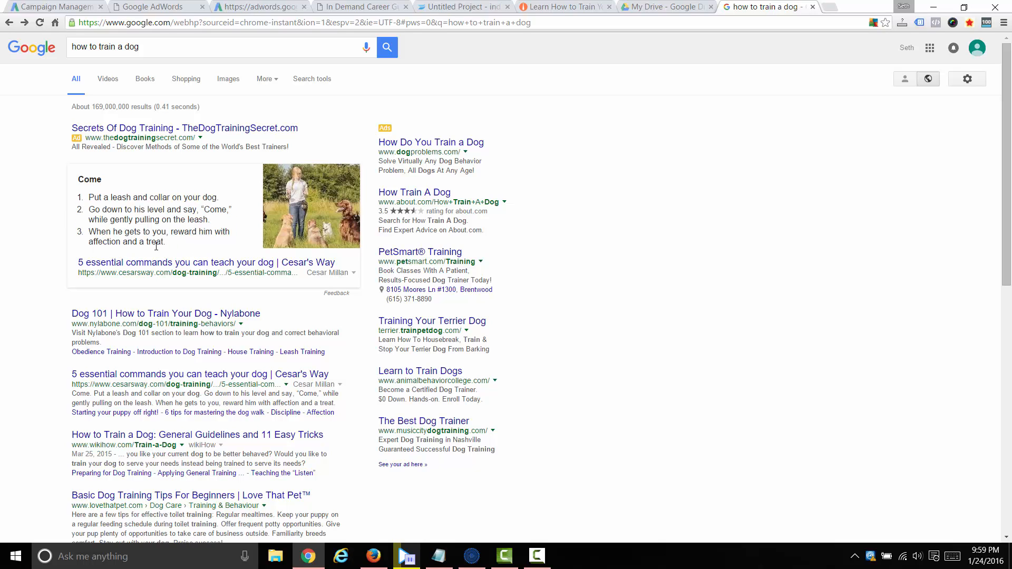
scroll(281, 377, "down", 10)
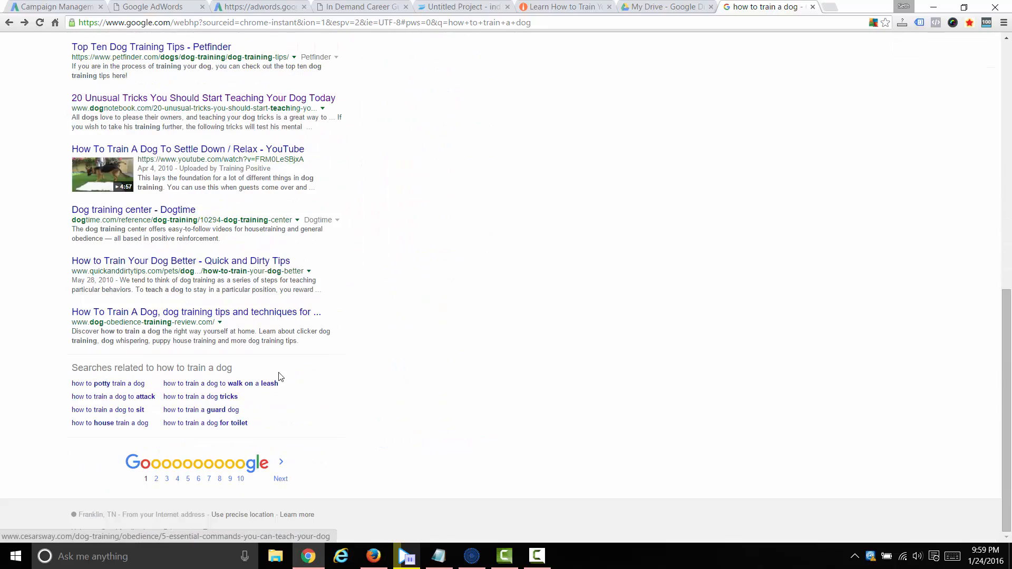
Step: Change the Google search to "how to train your dog" and look over its ads and organic results
scroll(282, 294, "up", 10)
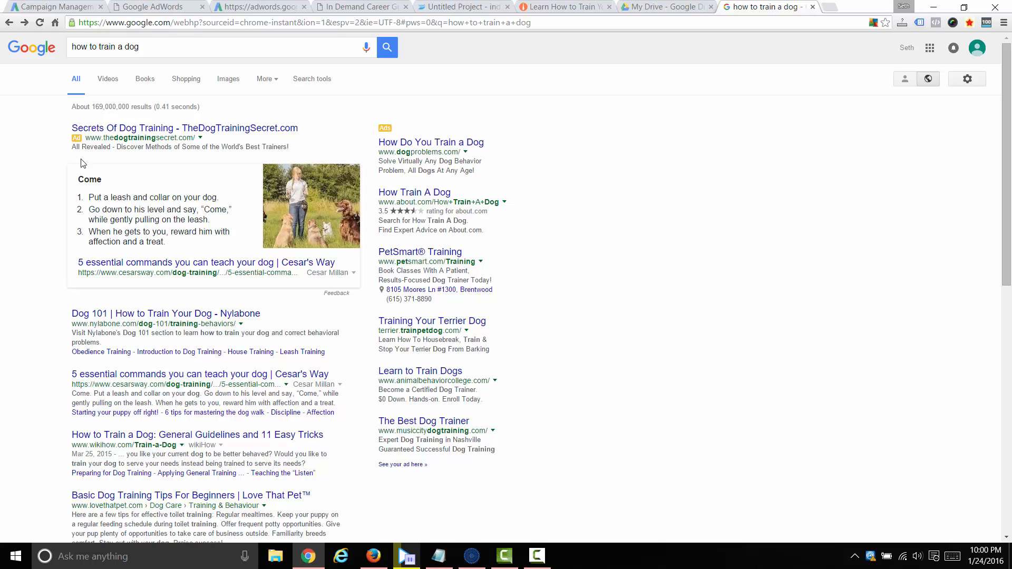
left_click(122, 47)
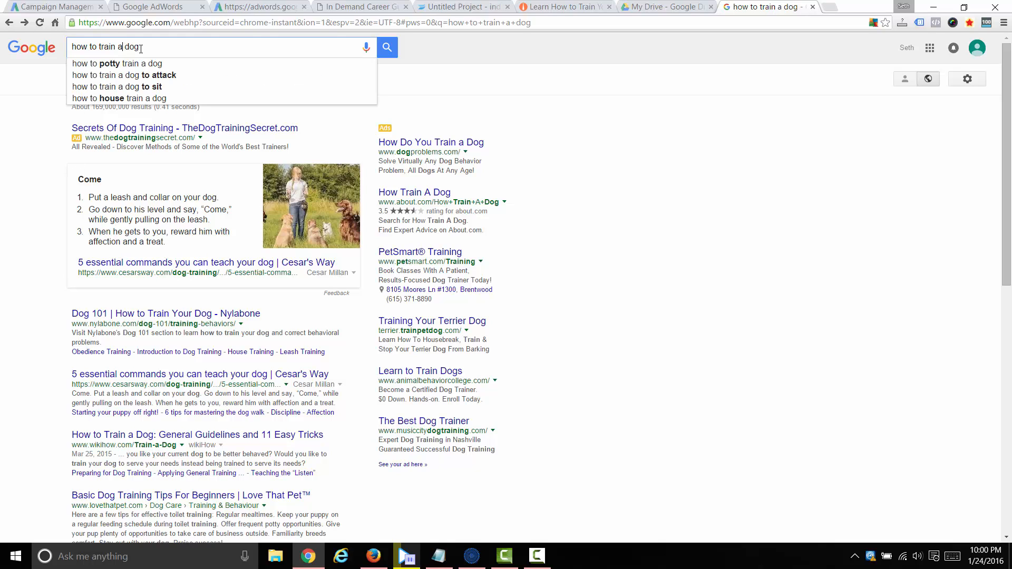
key("BackSpace")
type("your")
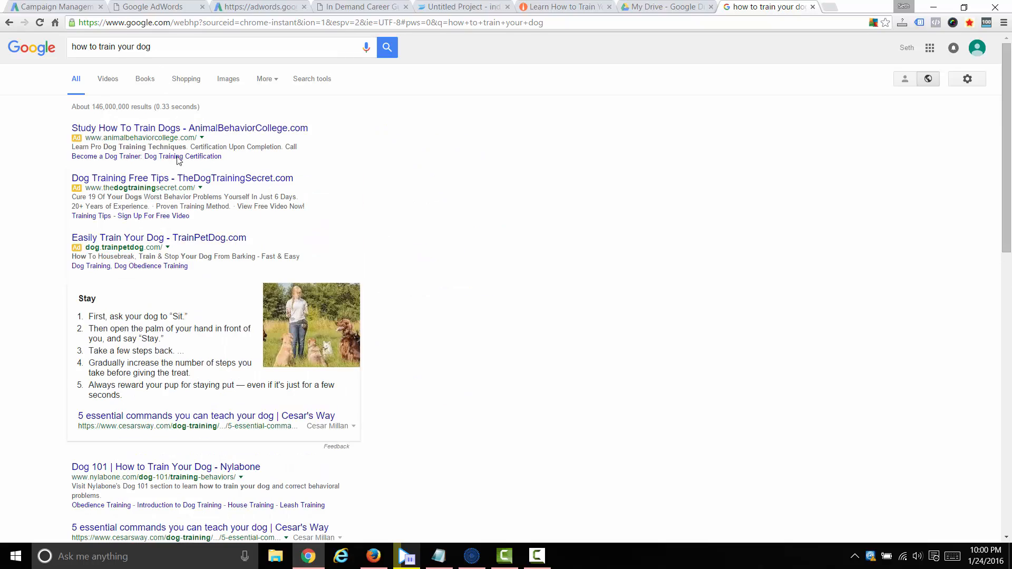
scroll(180, 203, "down", 5)
scroll(181, 203, "down", 8)
scroll(182, 231, "up", 13)
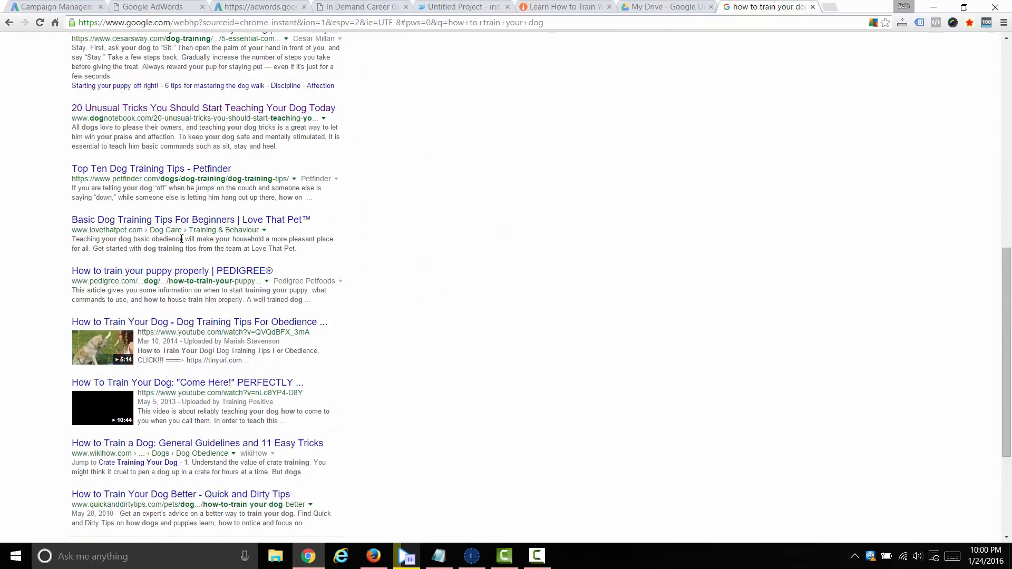
Step: Return the search to "how to train a dog" and try to open the first ad's copied address in a new tab
double_click(126, 47)
type("ain a dog")
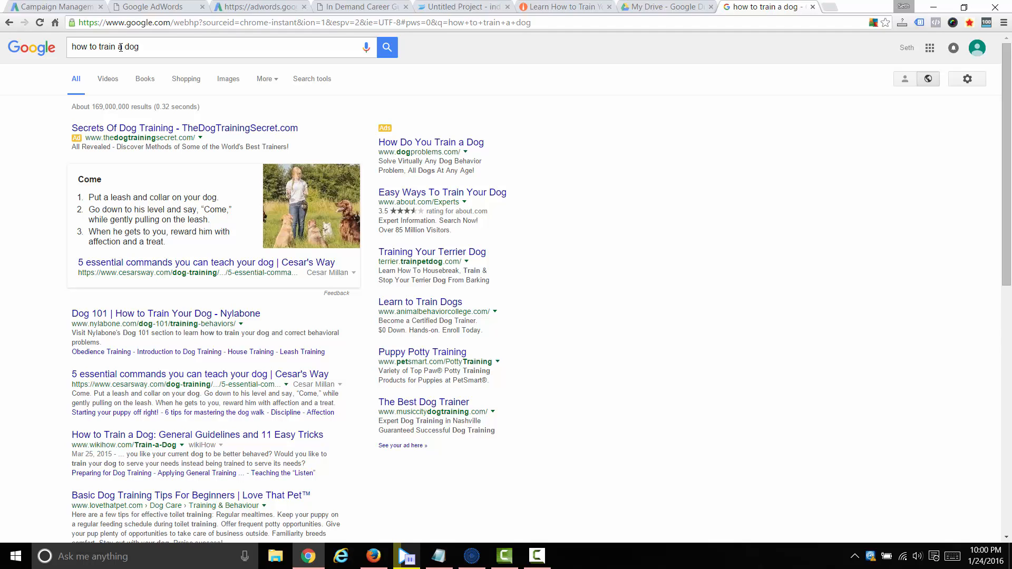
left_click_drag(72, 137, 182, 138)
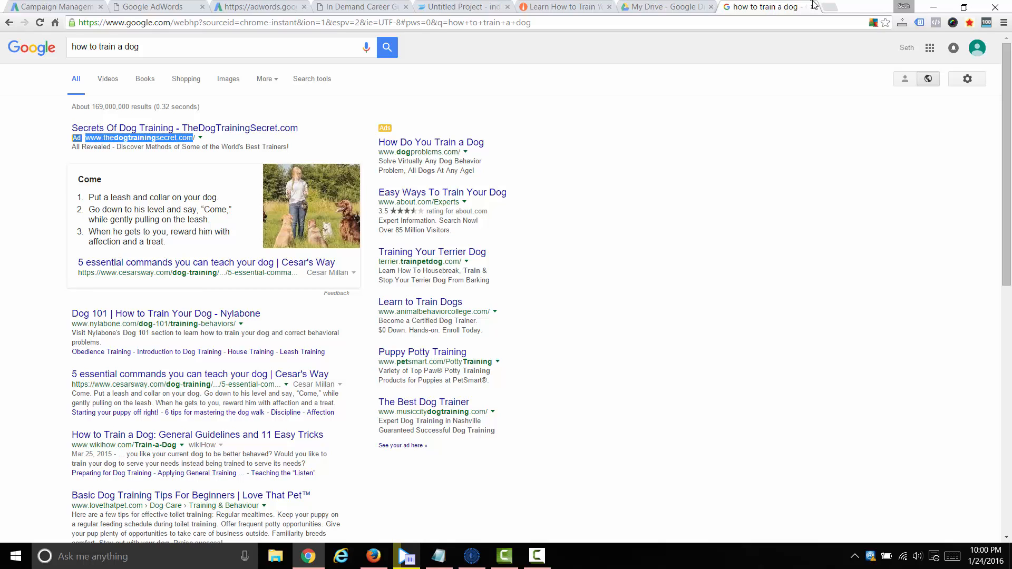
left_click(826, 9)
type("adwww.thedogtrainingsecret.com")
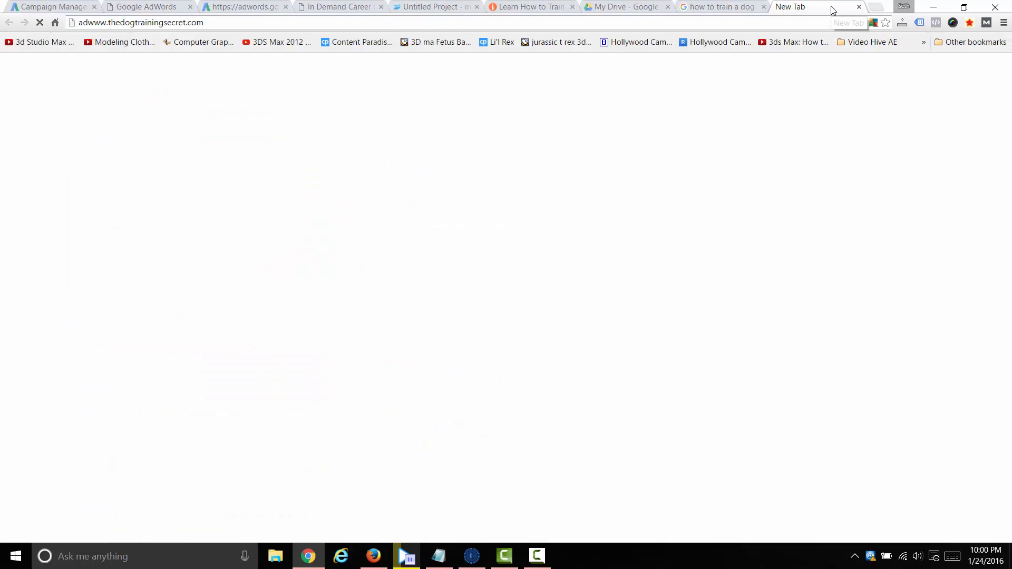
key("Return")
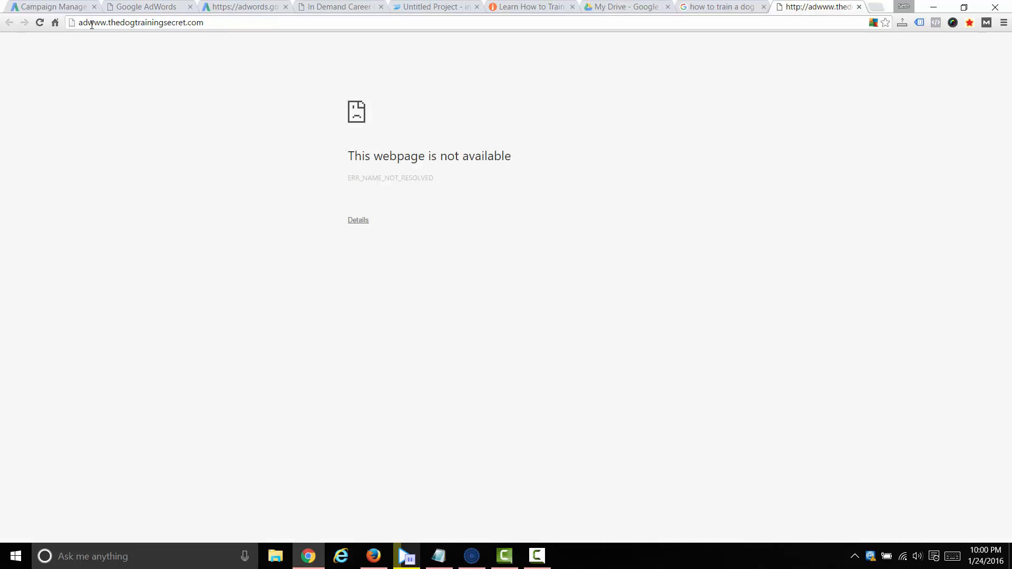
left_click(111, 22)
key("Right")
key("Left")
key("Left")
key("Left")
key("BackSpace")
key("BackSpace")
key("Return")
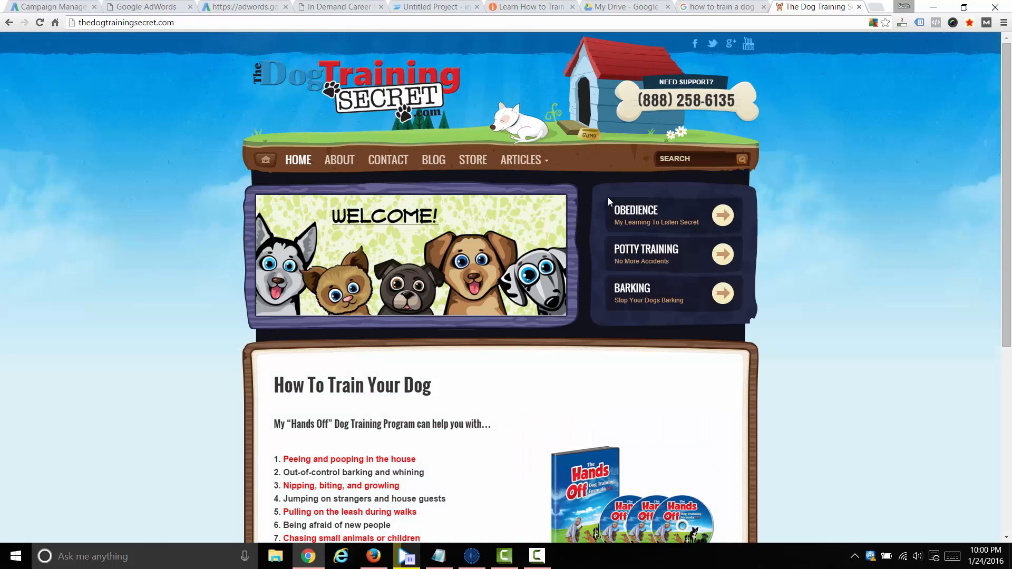
scroll(391, 364, "down", 6)
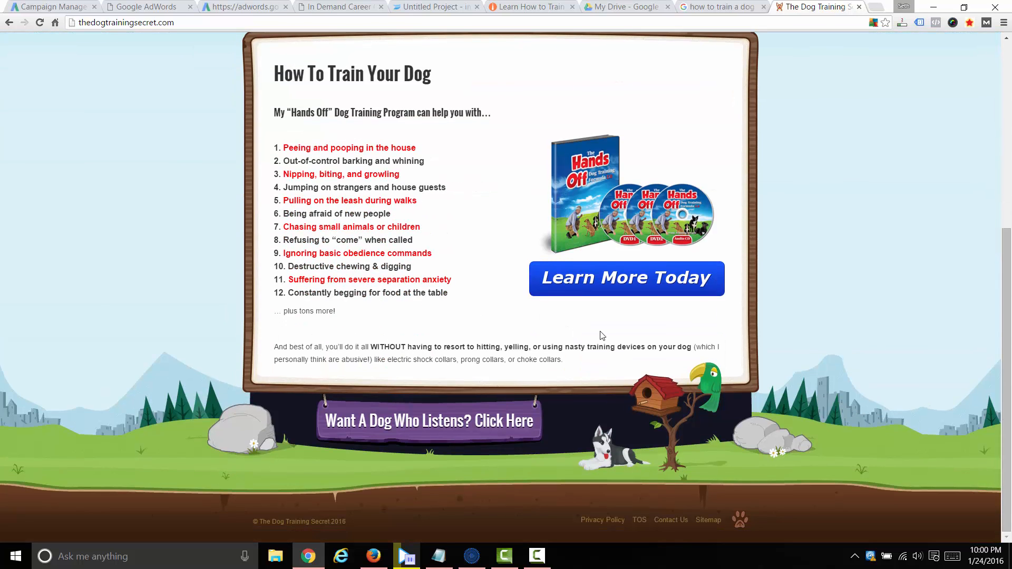
scroll(530, 244, "up", 10)
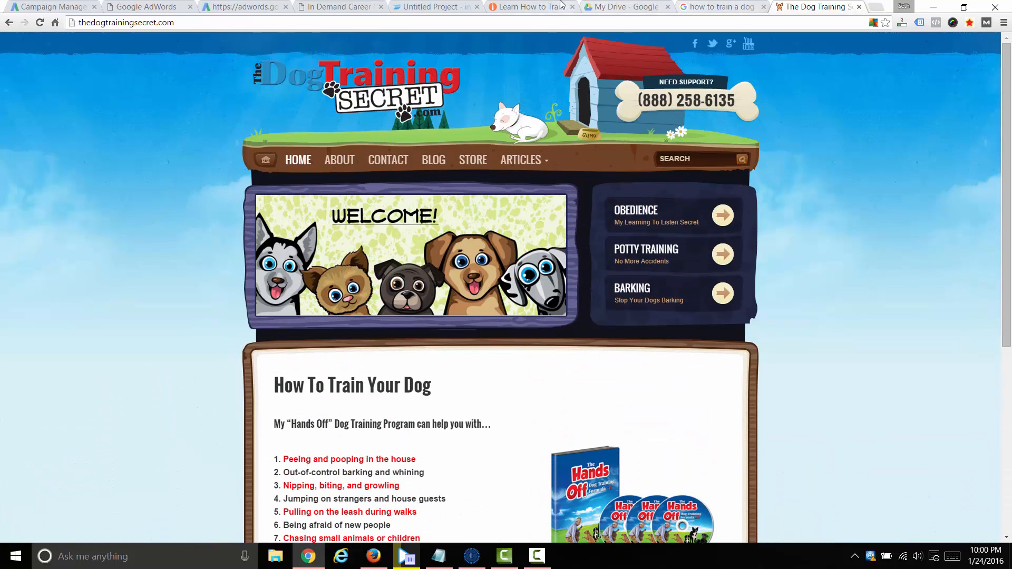
Step: Go to the Dog Trainable site, switch to Notepad and add the note "Back in the day --- people would create THIN AFFILIATE SITES...."
left_click(561, 5)
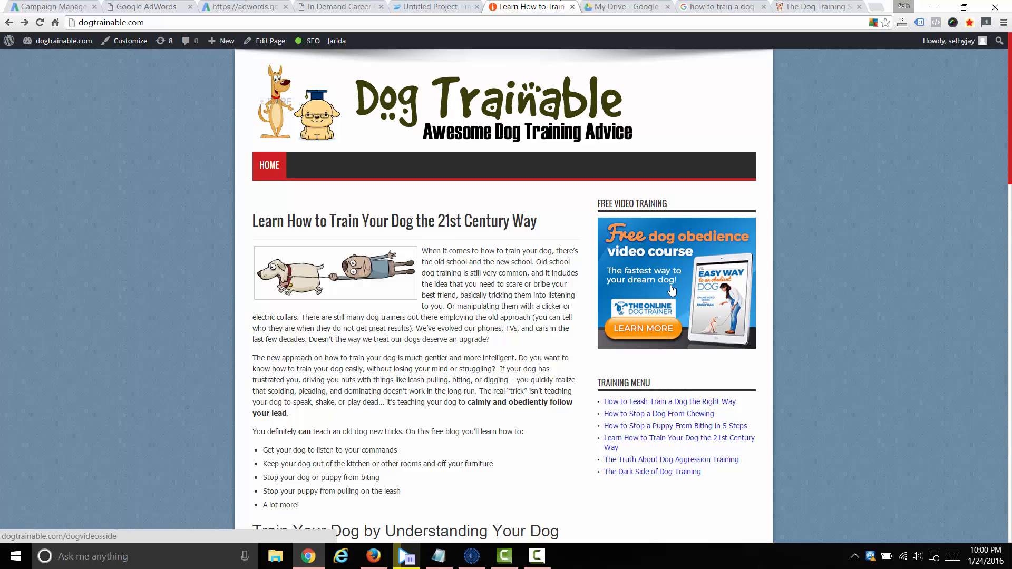
left_click(439, 556)
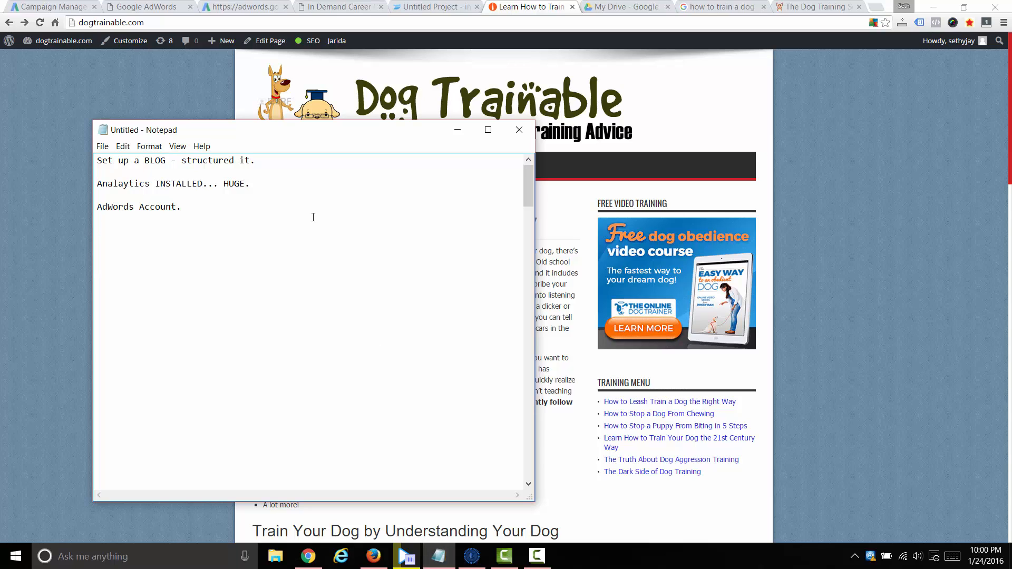
type("Back in the day --- people would creat")
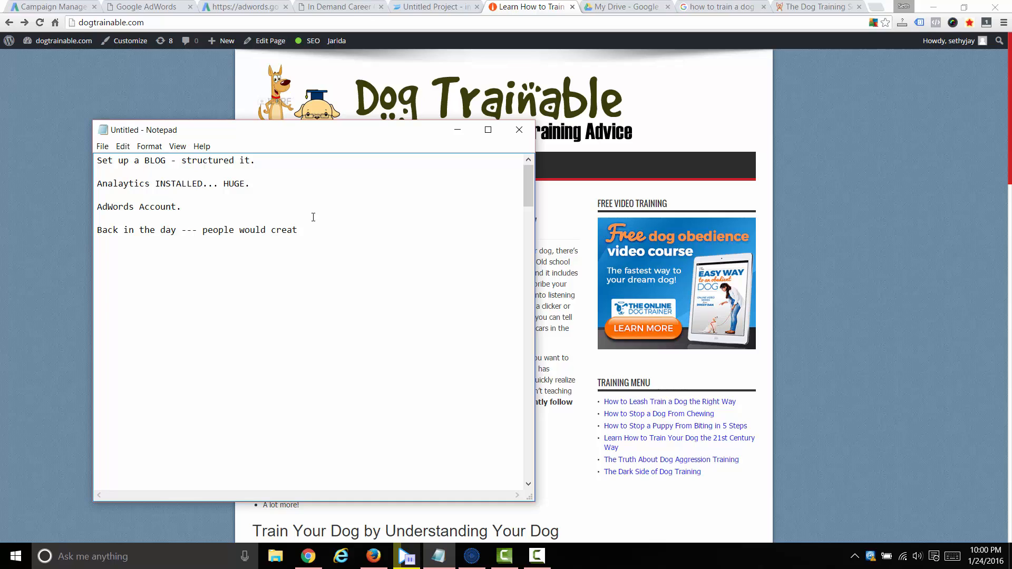
type("e ")
type("THIN AFFILIATE SITES")
type("....")
Step: Add the note "You are not doing that - you have CONTENT..." on a separate line, leaving a blank line after it
key("Return")
key("Return")
type("You are not doing t")
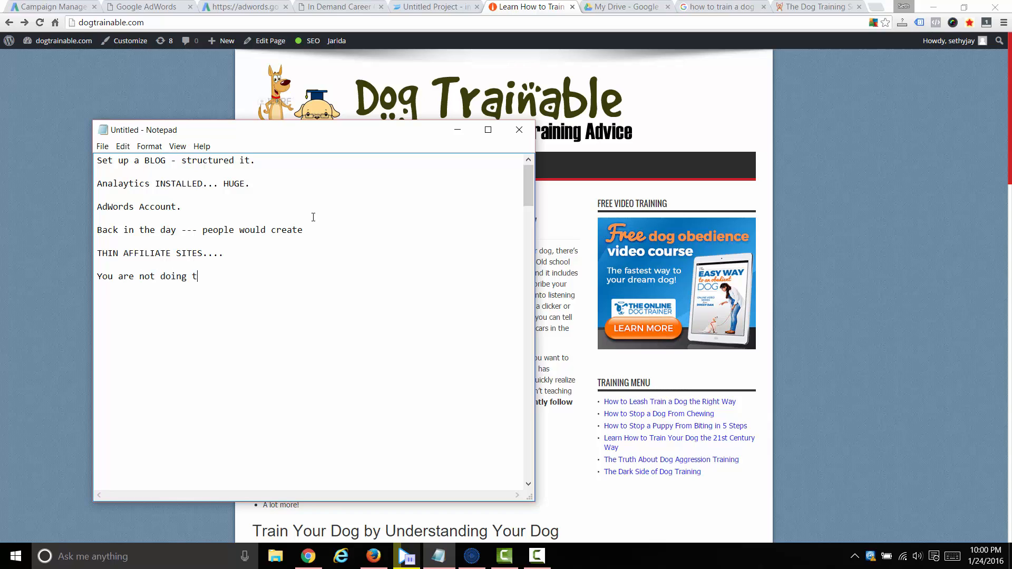
type("hat - you have CONTENT...")
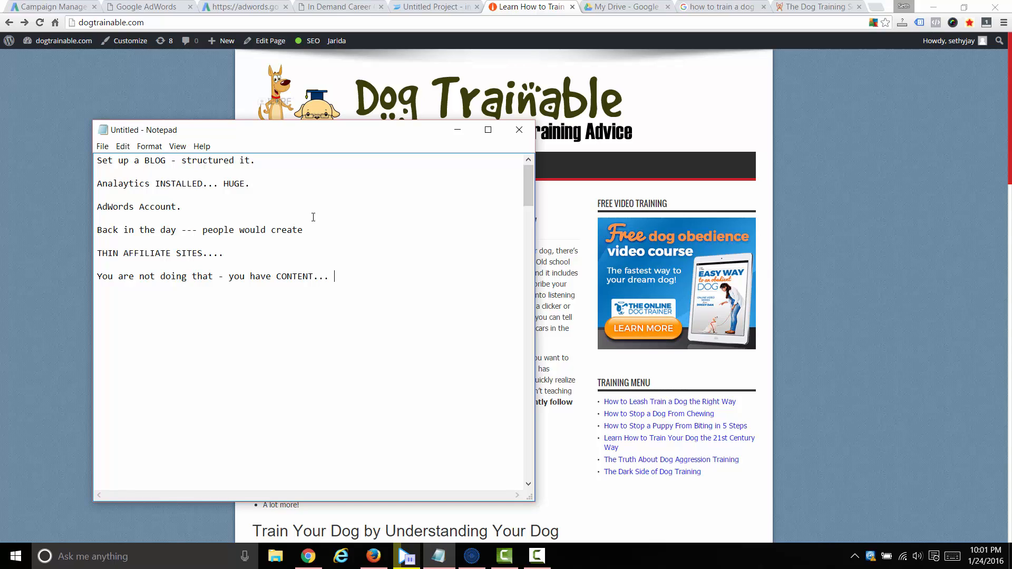
key("Return")
key("Return")
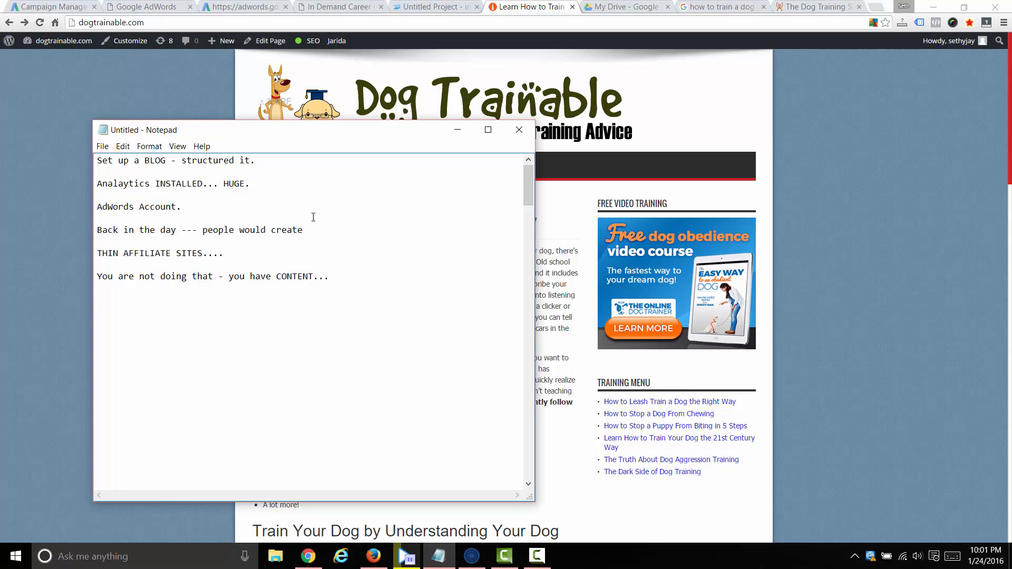
Step: Follow the Dog Trainable site's free dog obedience video course banner, view its sign-up form and return to the site
left_click(565, 262)
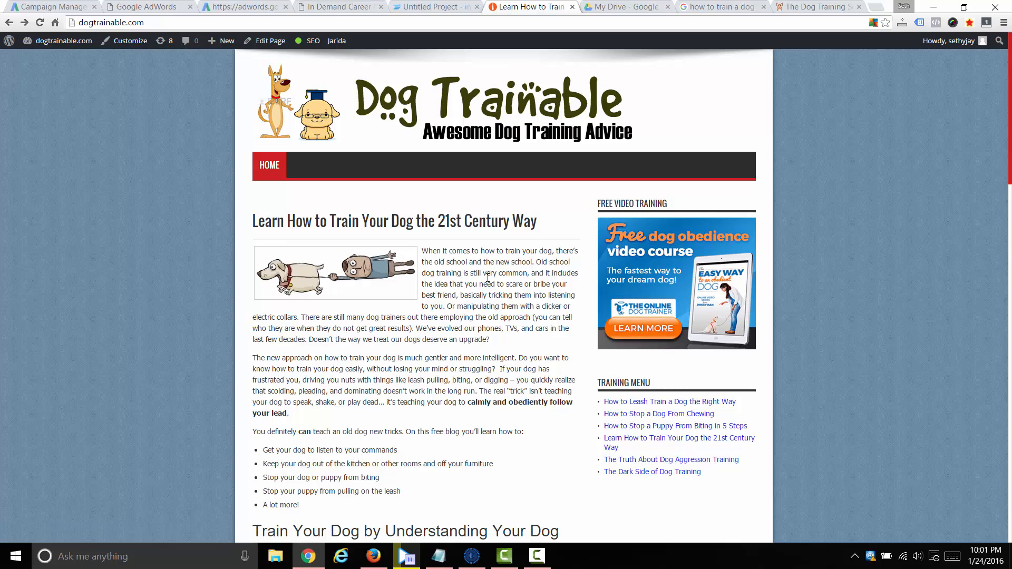
left_click(644, 288)
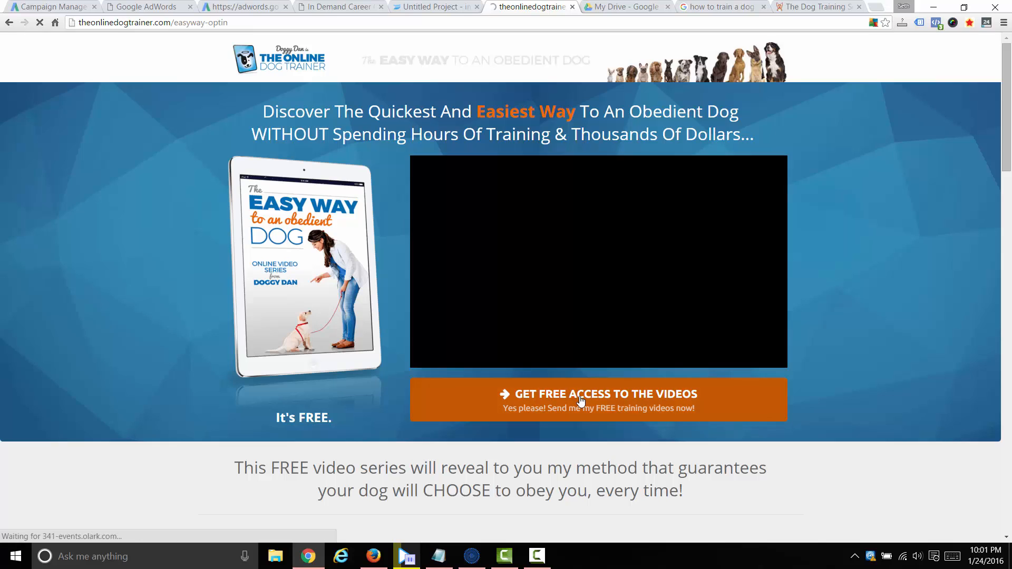
left_click(580, 401)
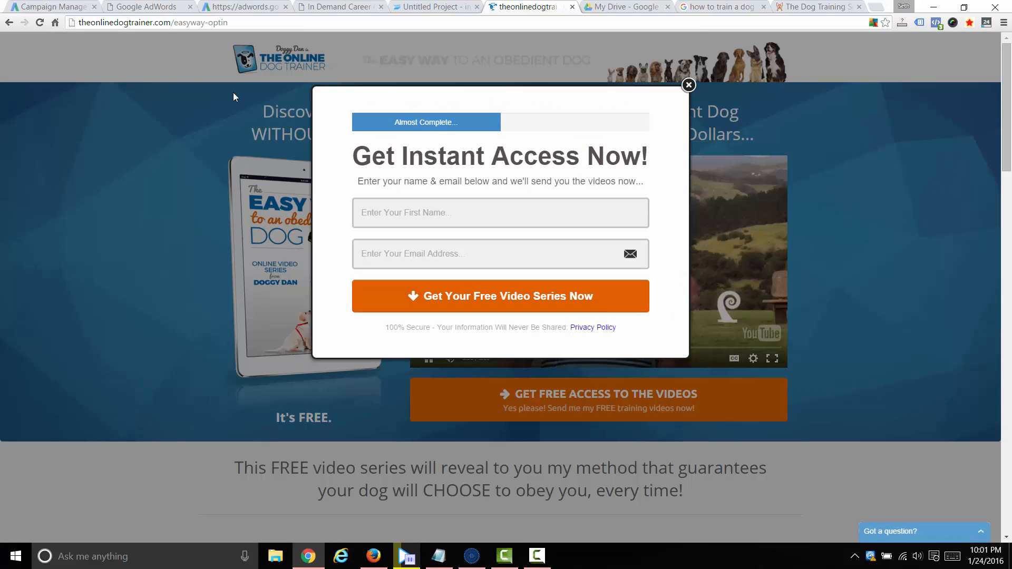
left_click(6, 24)
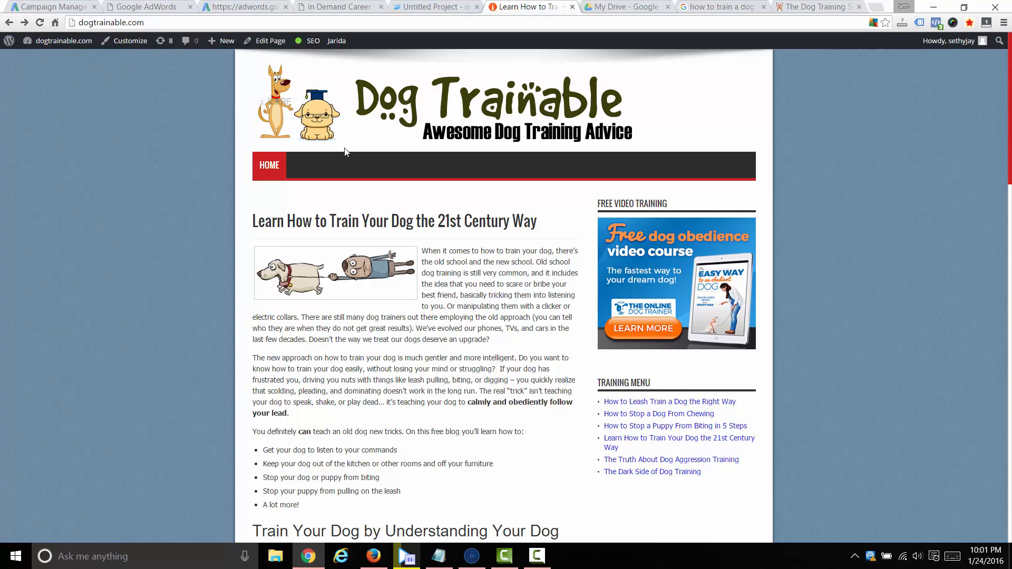
Step: View the AdWords text ad form and the competing Google ads for "how to train a dog"
left_click(48, 6)
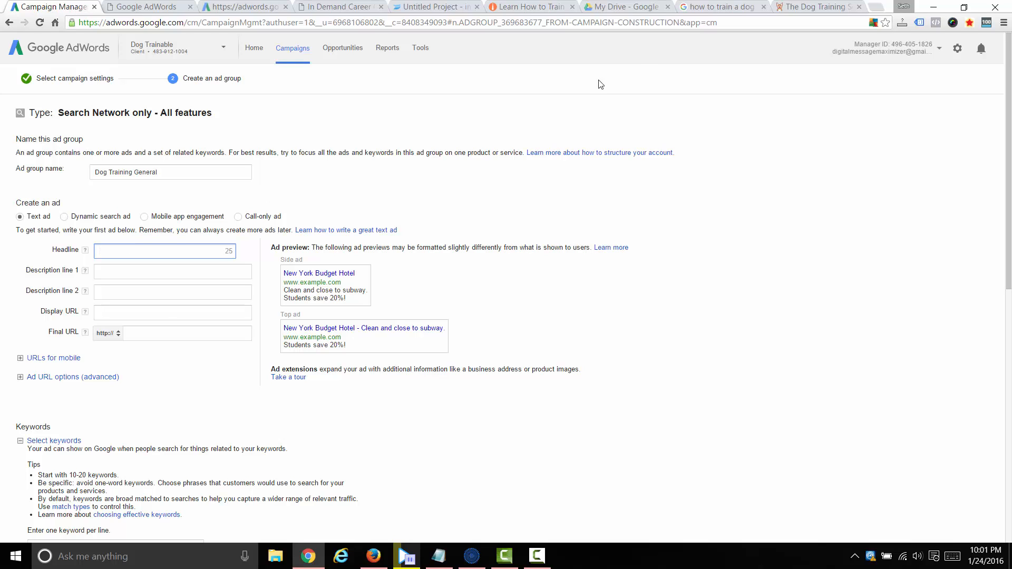
left_click(735, 8)
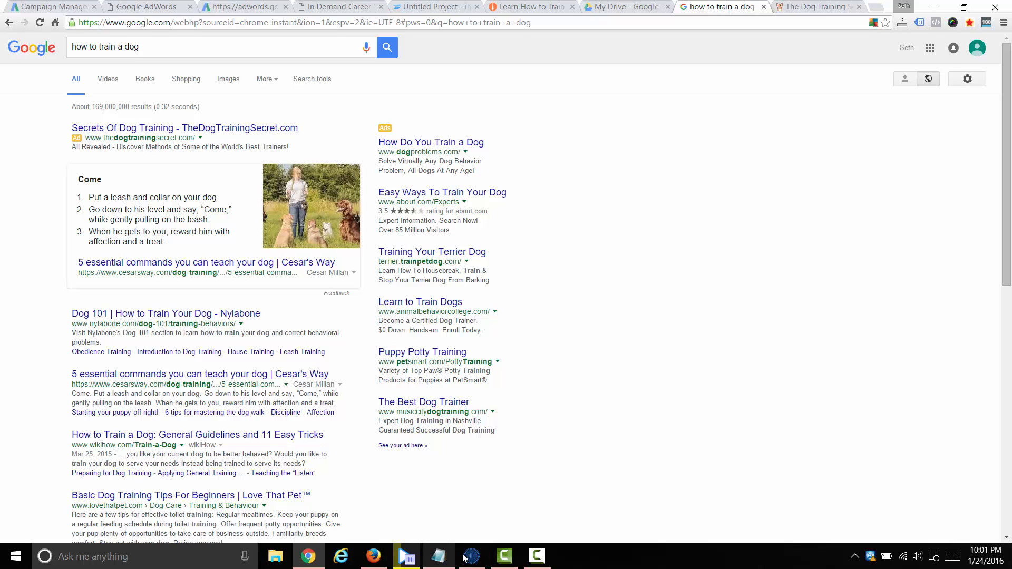
left_click(537, 556)
left_click(959, 503)
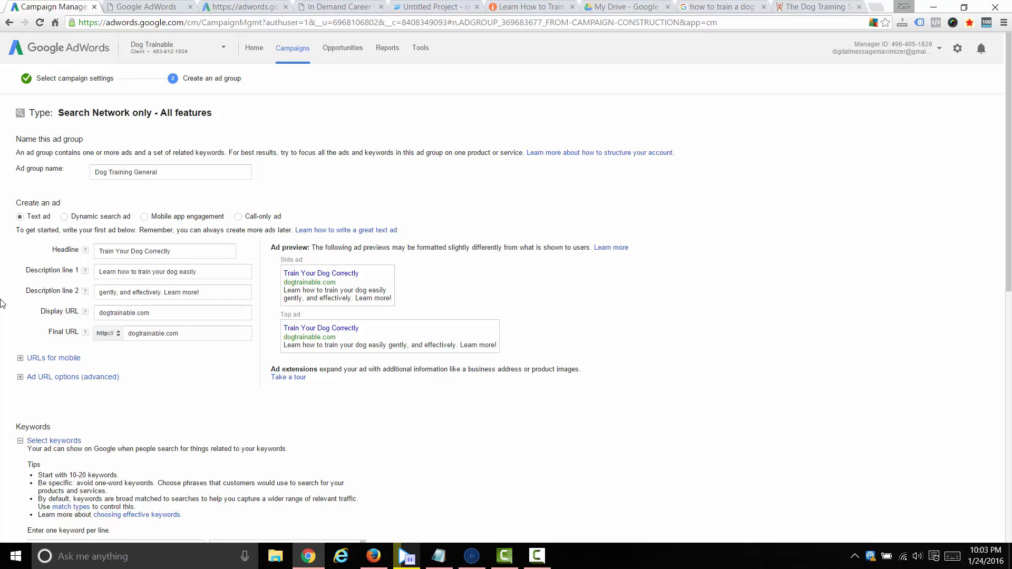
Step: Review the text ad's headline, description lines and display URL in the Dog Training General ad group
left_click(156, 252)
double_click(156, 252)
left_click(134, 252)
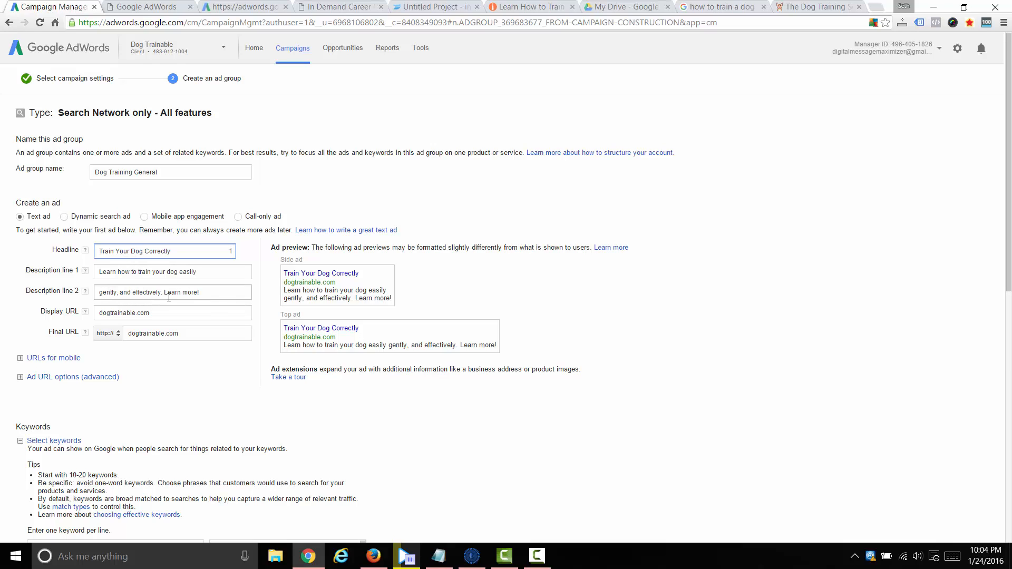
left_click(153, 313)
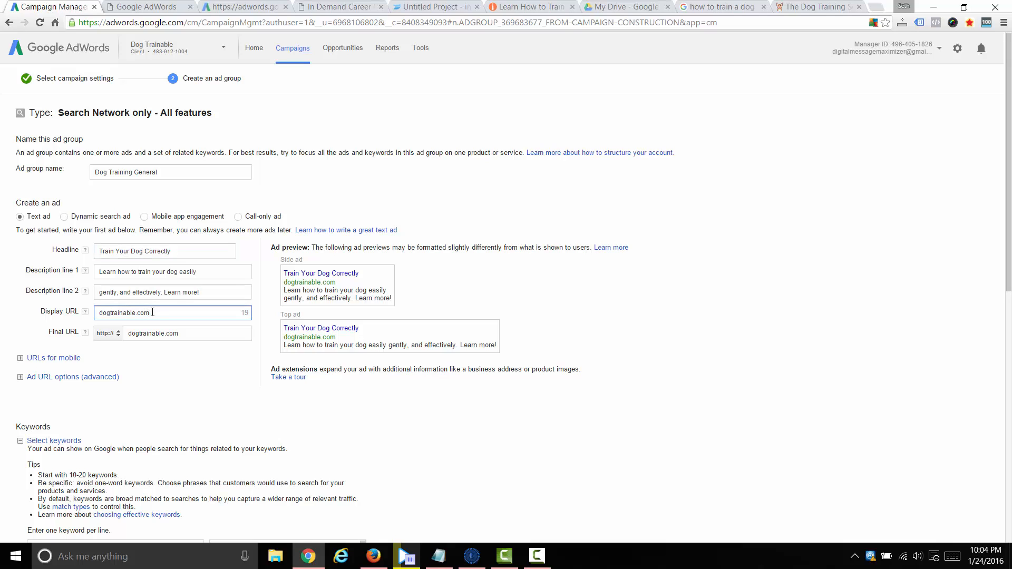
left_click(166, 390)
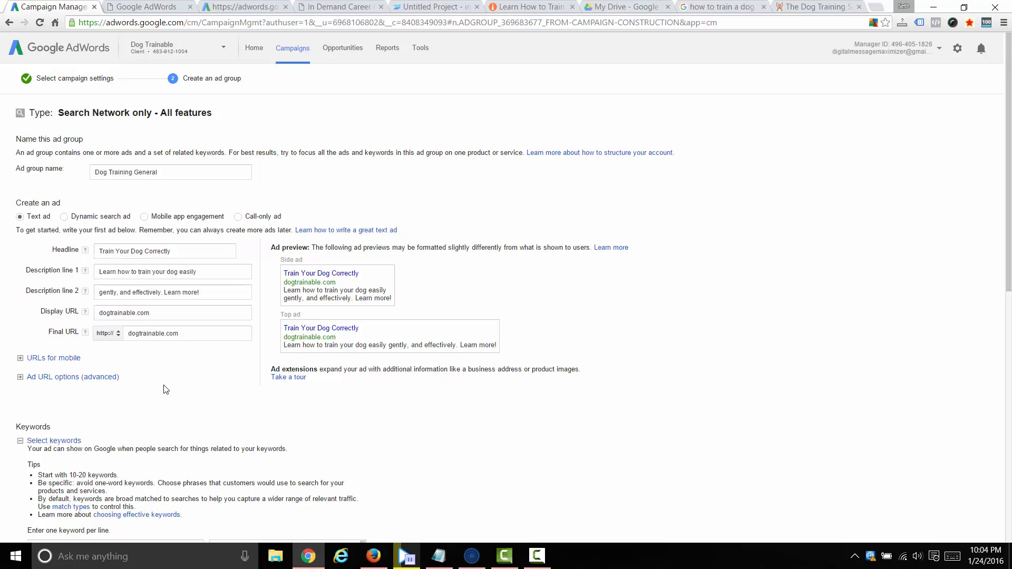
Step: Try entering +how +to +train +your +dog in the ad group's keyword list and duplicating it, and undo the entries
scroll(166, 390, "down", 1)
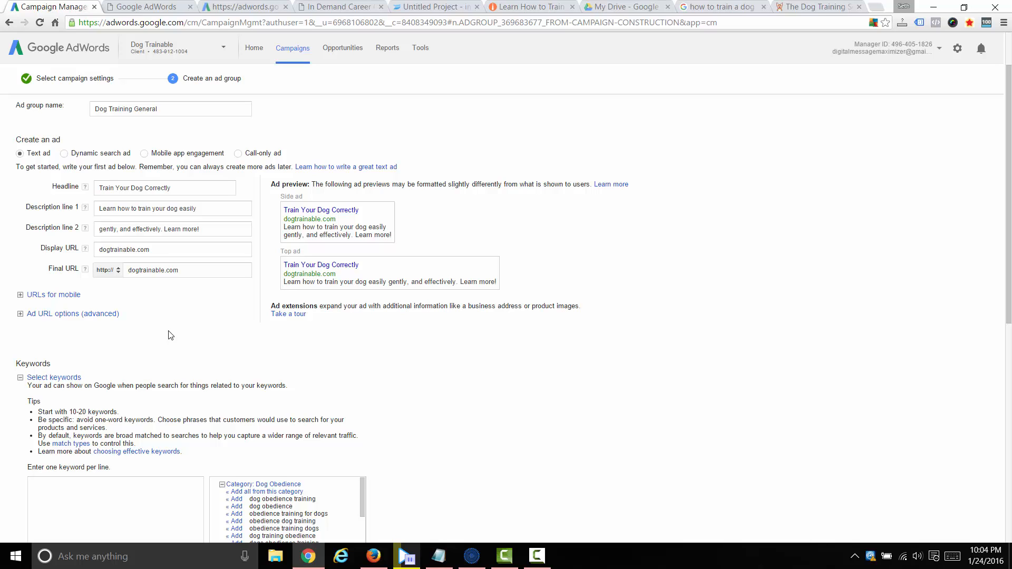
scroll(174, 335, "down", 2)
scroll(180, 335, "down", 1)
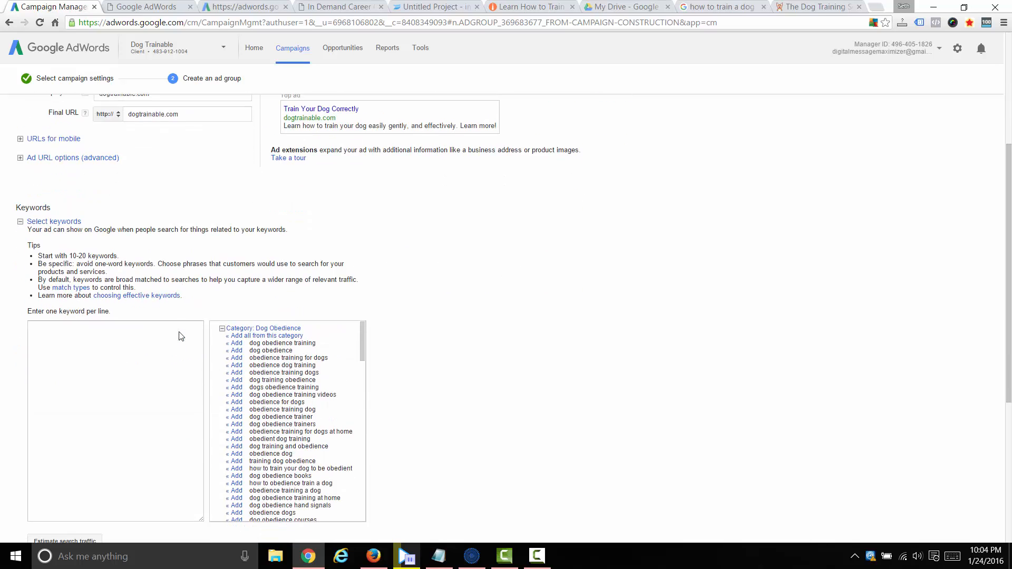
left_click(148, 341)
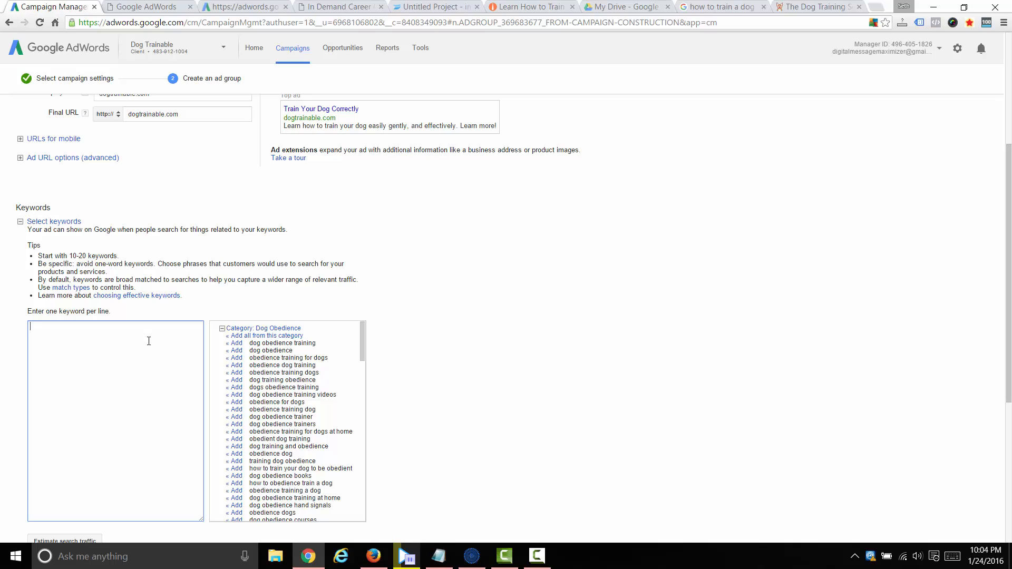
type("+how +to +train +your +dog")
key("ctrl+a")
key("ctrl+c")
key("Left")
key("Return")
key("ctrl+v")
key("ctrl+z")
key("ctrl+z")
key("ctrl+z")
key("ctrl+z")
key("ctrl+z")
key("ctrl+z")
key("ctrl+z")
Step: Enter the phrase match keywords "how to train a dog" and "how to train your dog" on separate lines of the keyword list
type("\"how to train a dog")
type("\"")
key("Return")
type("\"how to train your dog\"")
key("Return")
Step: Switch to Keyword Planner in Firefox and examine the keyword ideas for "how to train a dog" with their search volumes and suggested bids
left_click(373, 556)
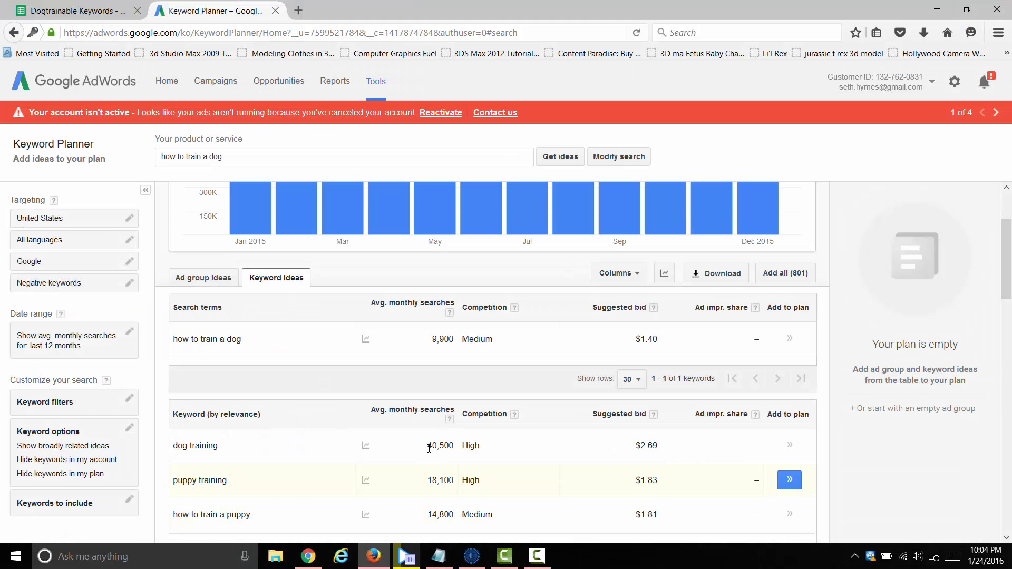
scroll(363, 415, "down", 3)
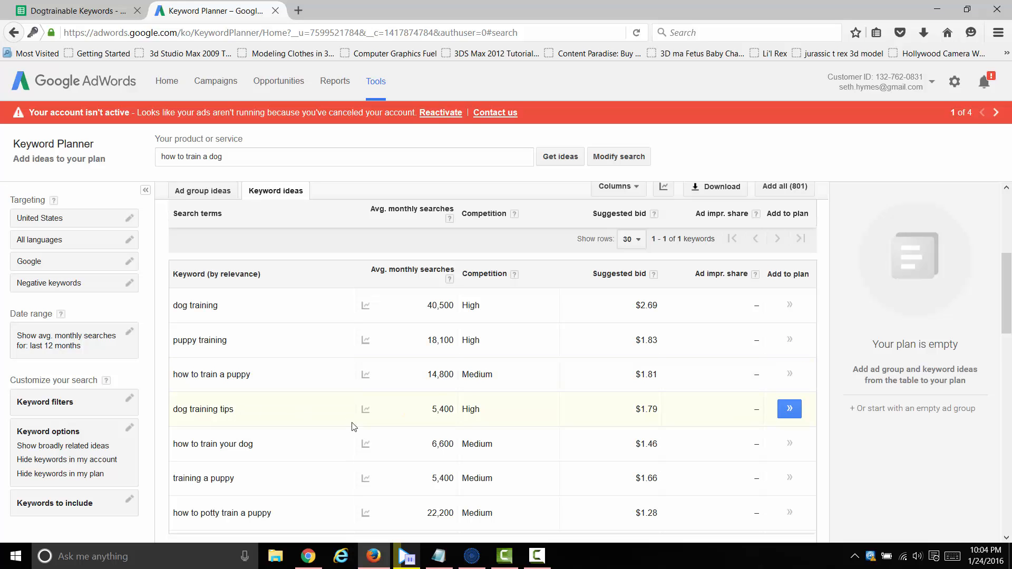
scroll(363, 401, "down", 1)
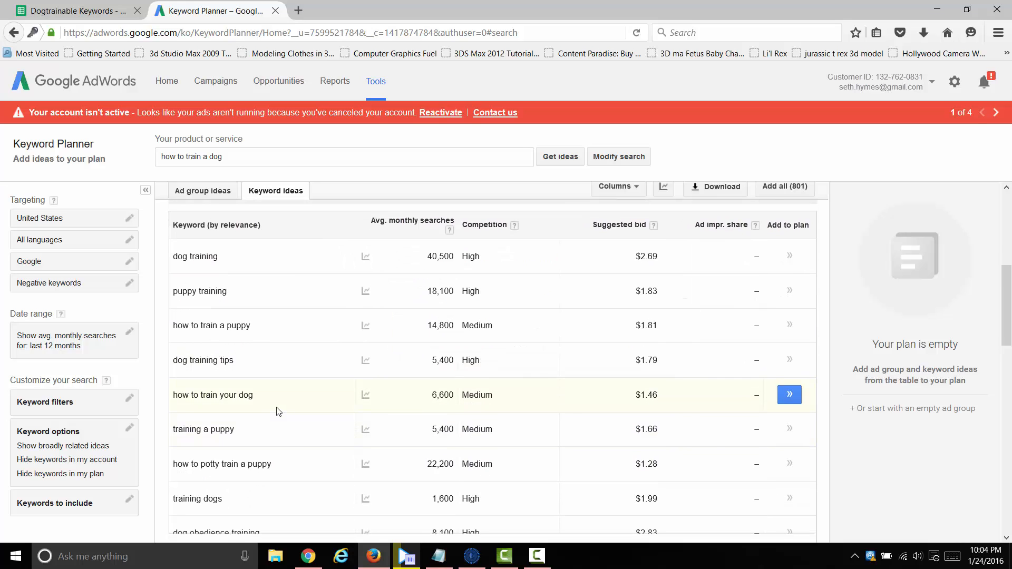
scroll(343, 433, "down", 2)
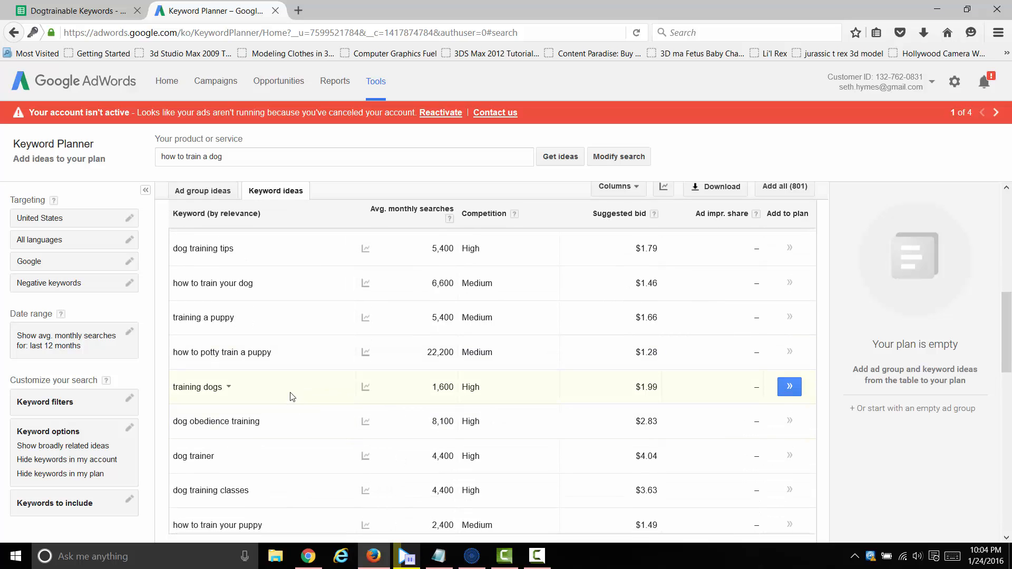
scroll(335, 418, "down", 1)
scroll(336, 418, "down", 1)
scroll(335, 418, "down", 2)
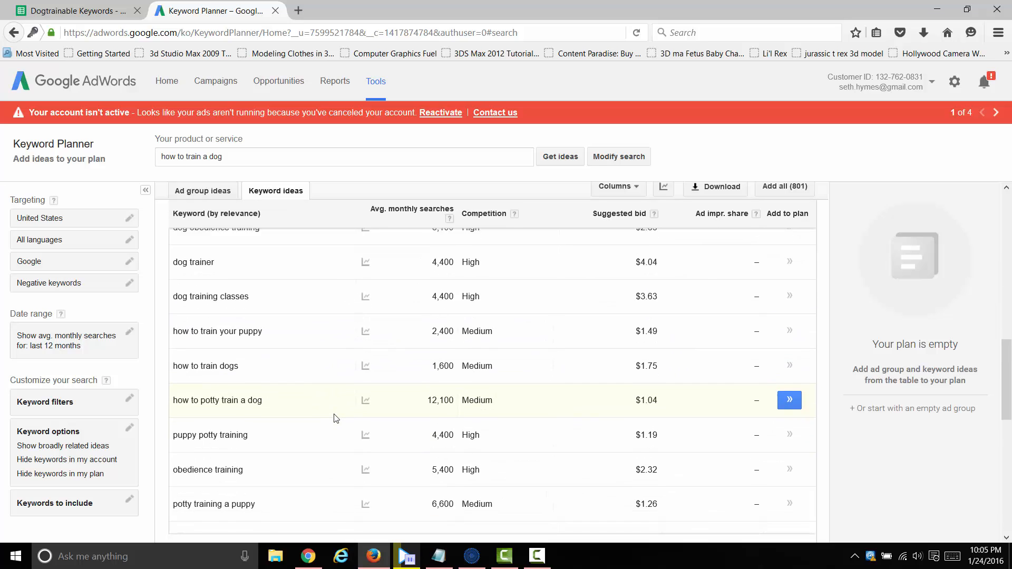
Step: Return to the ad group setup in Chrome and add the keyword +how +to +train +your +dog on a new line of the keyword list
scroll(334, 419, "down", 2)
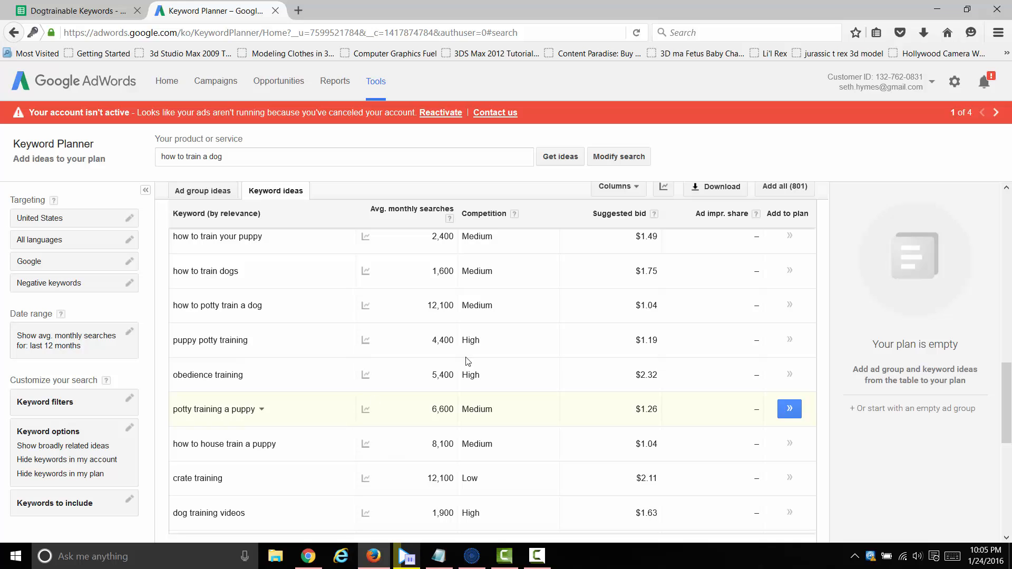
left_click(945, 11)
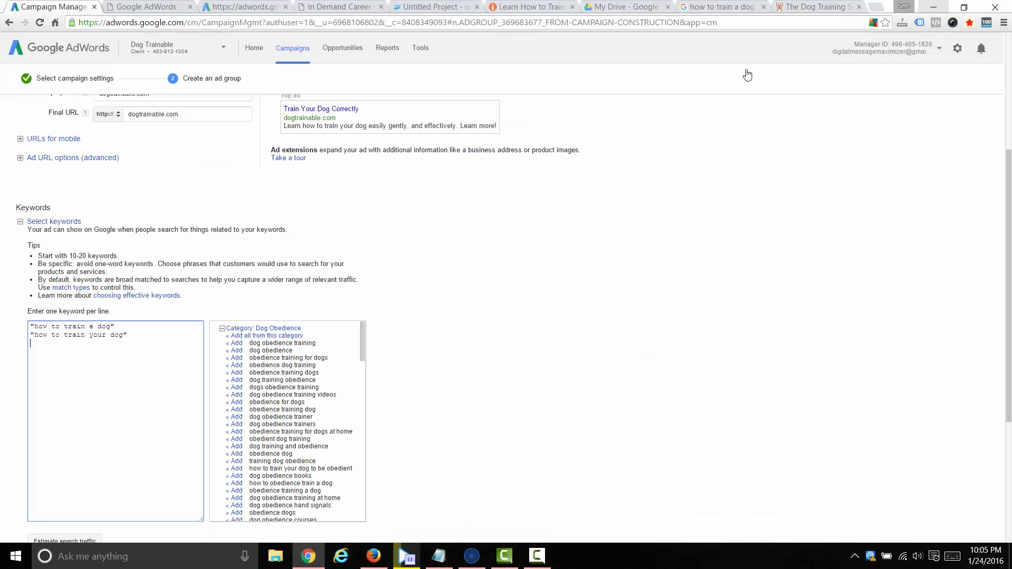
type("+how + to")
key("BackSpace")
key("BackSpace")
key("BackSpace")
key("BackSpace")
type("to +train +your +dog")
Step: Review the ad group's text ad, keywords and default bid, and try to save the ad group with billing set up later
scroll(472, 347, "down", 1)
scroll(472, 346, "down", 3)
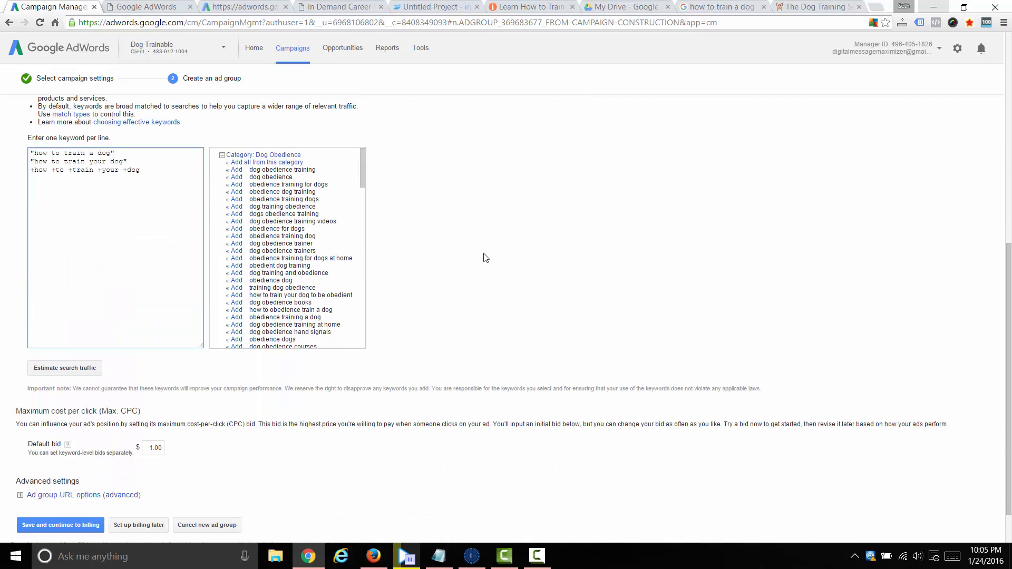
scroll(483, 258, "up", 8)
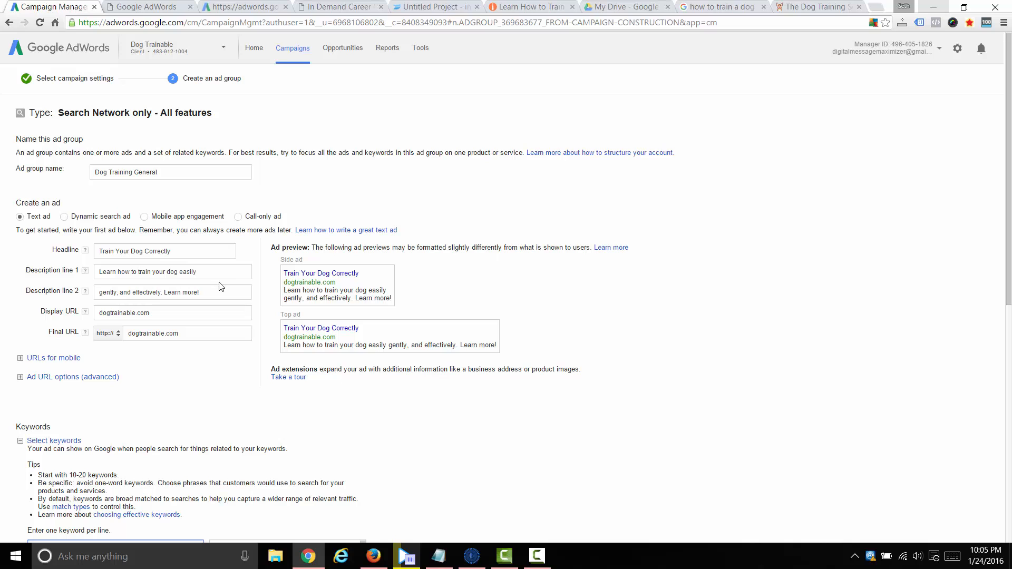
scroll(348, 348, "down", 9)
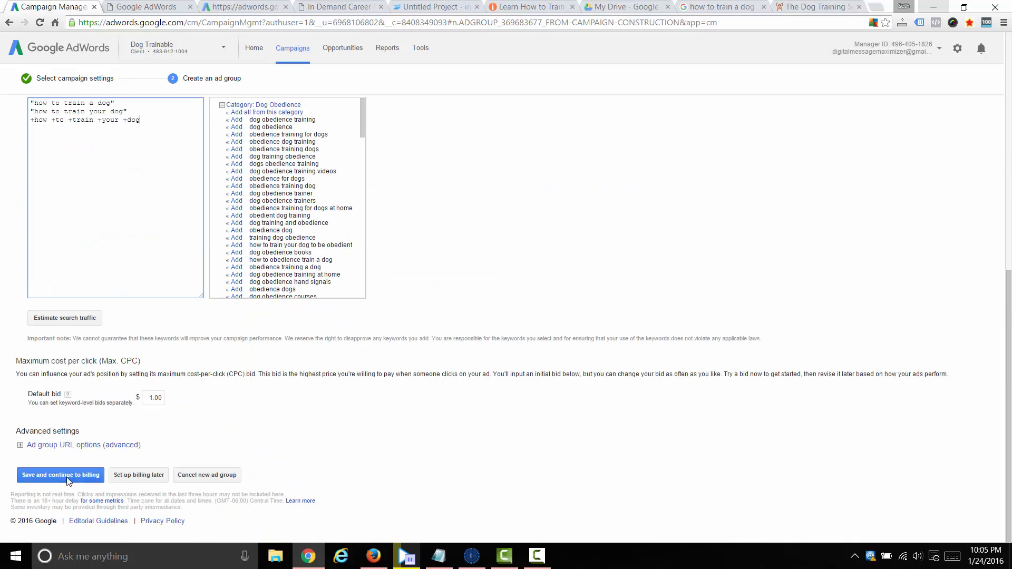
left_click(136, 476)
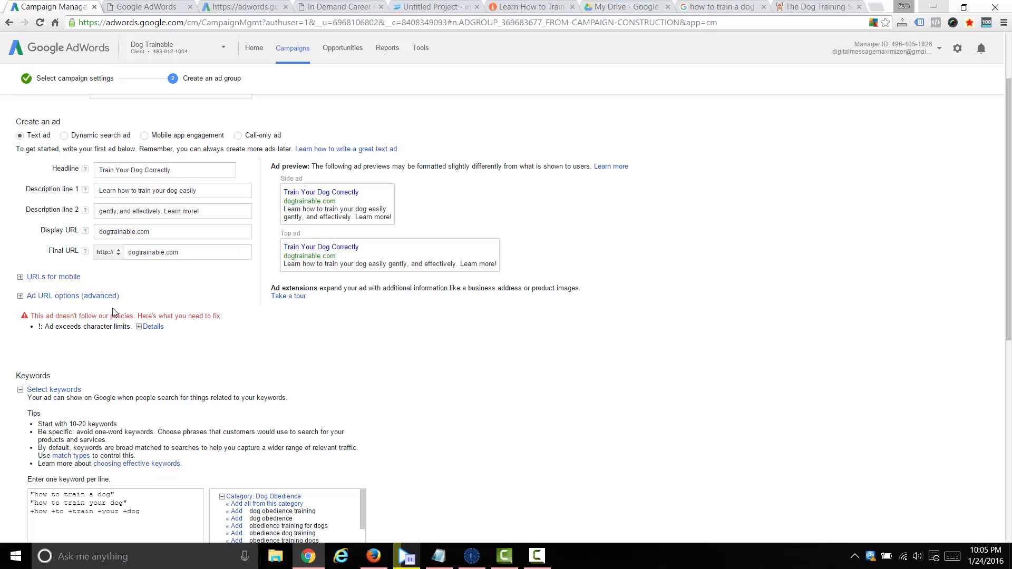
Step: Expand the character limit error's details and shorten description line 2 to "gently, & effectively. Learn more!"
left_click(150, 327)
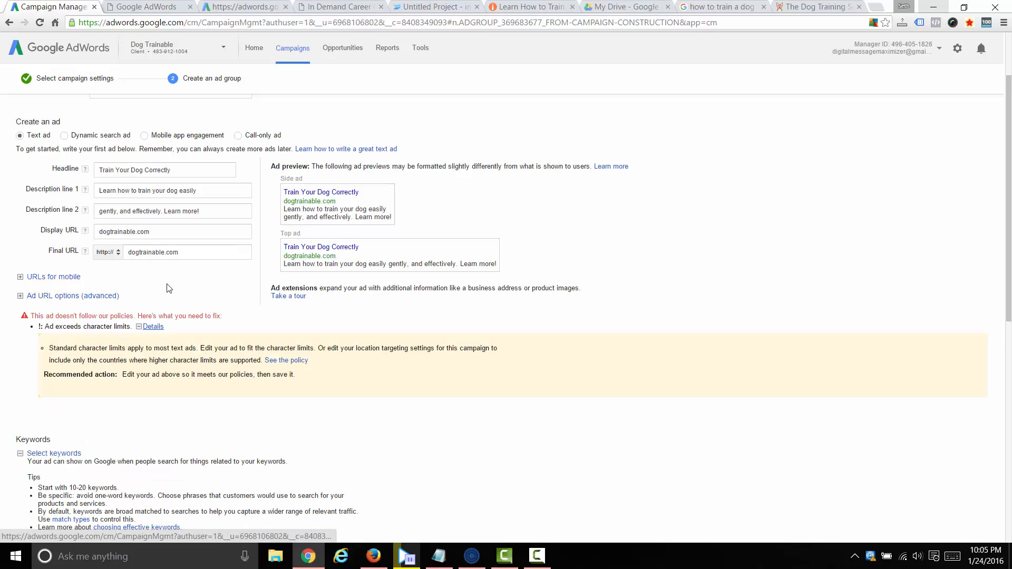
left_click(218, 190)
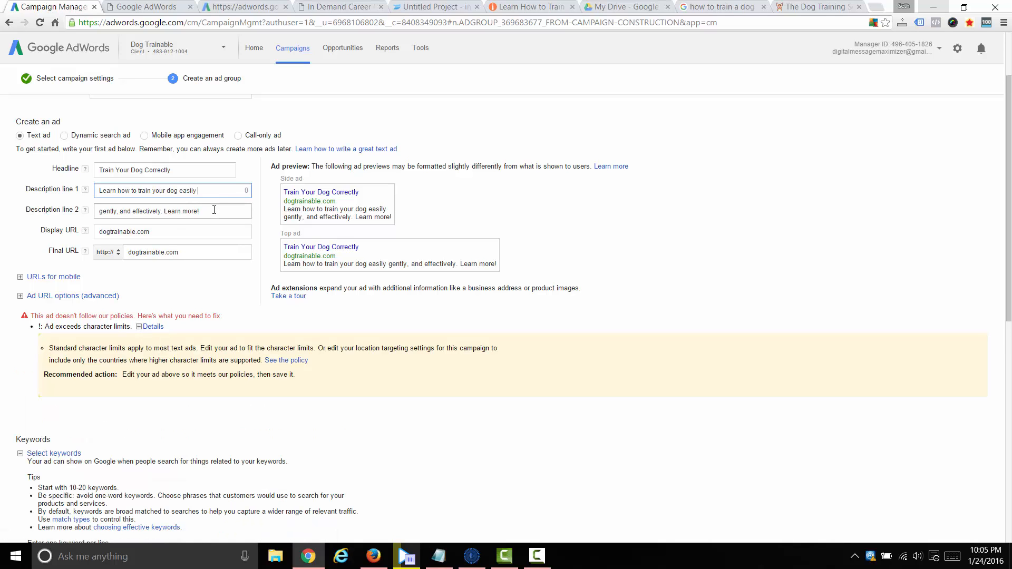
left_click(214, 210)
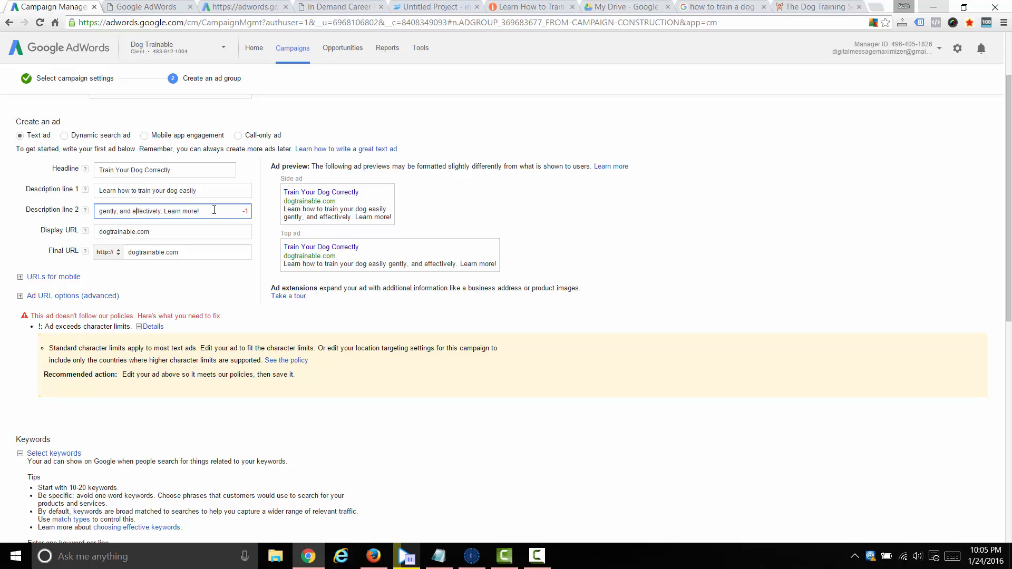
key("BackSpace")
key("BackSpace")
key("BackSpace")
key("BackSpace")
key("BackSpace")
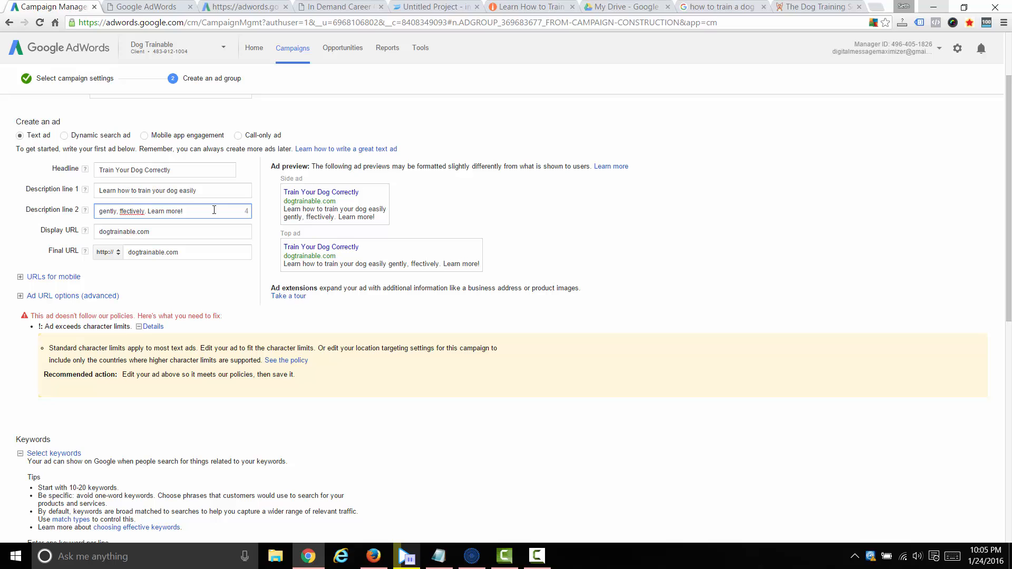
type("& e")
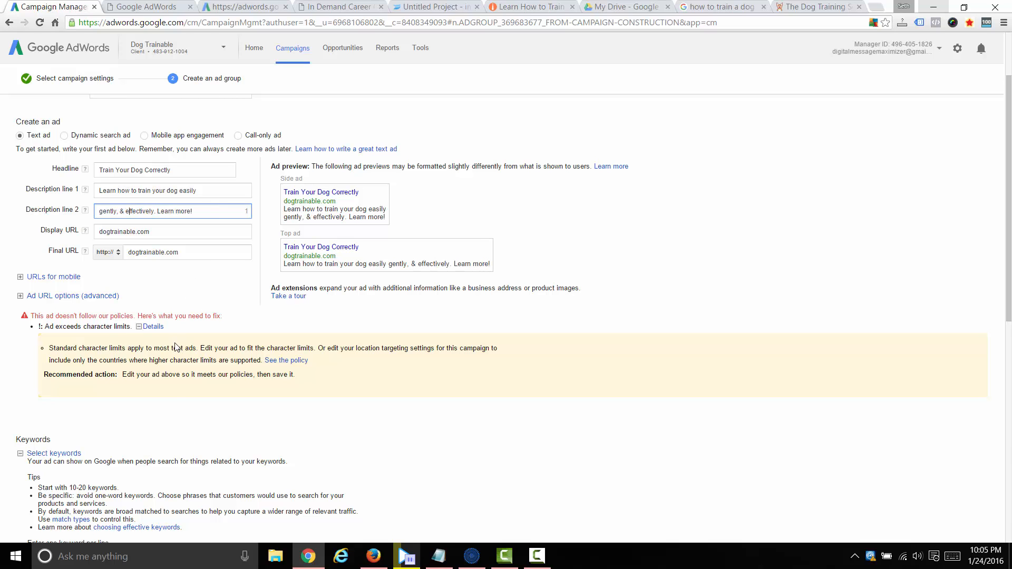
Step: Save the corrected ad group with billing set up later and check the status details of its keywords
scroll(174, 395, "down", 9)
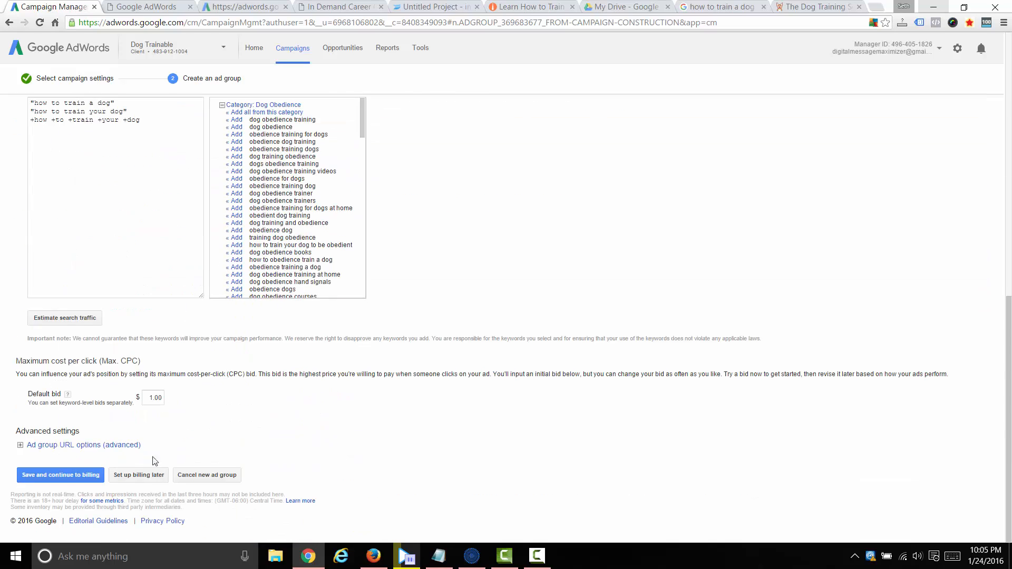
left_click(139, 477)
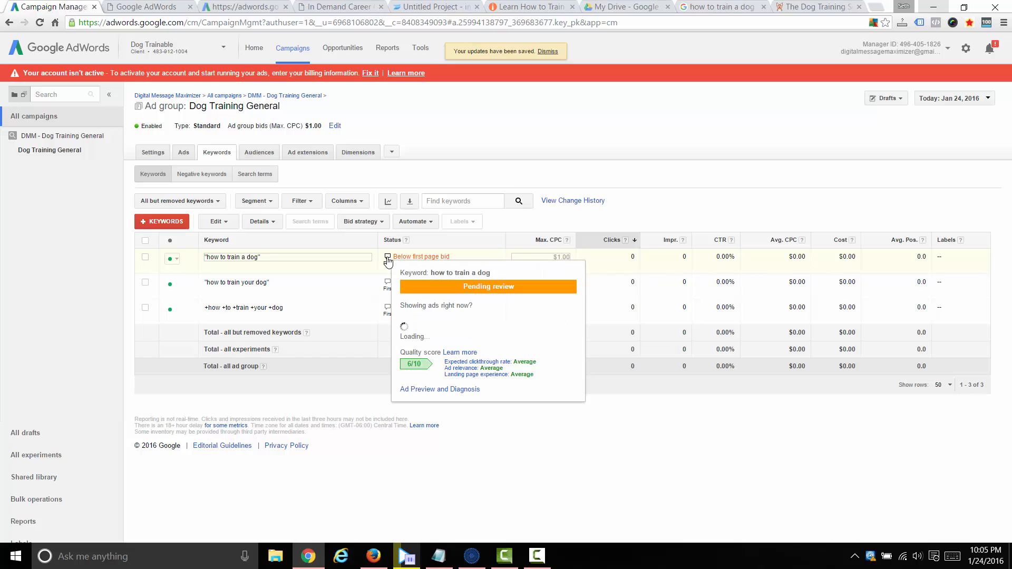
mouse_move(386, 286)
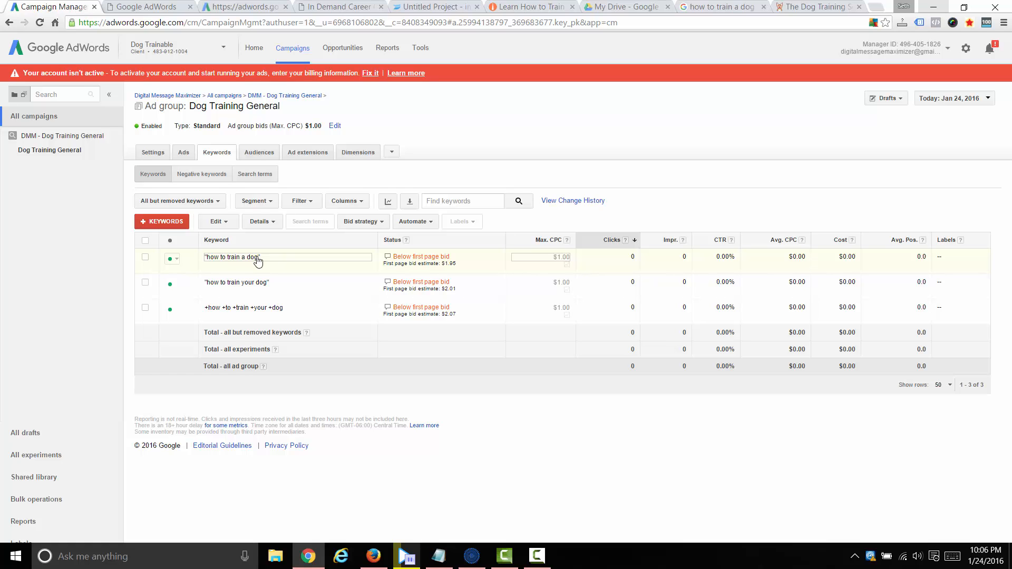
Step: Add "puppy" and "puppies" as ad group level negative keywords for Dog Training General
left_click(199, 173)
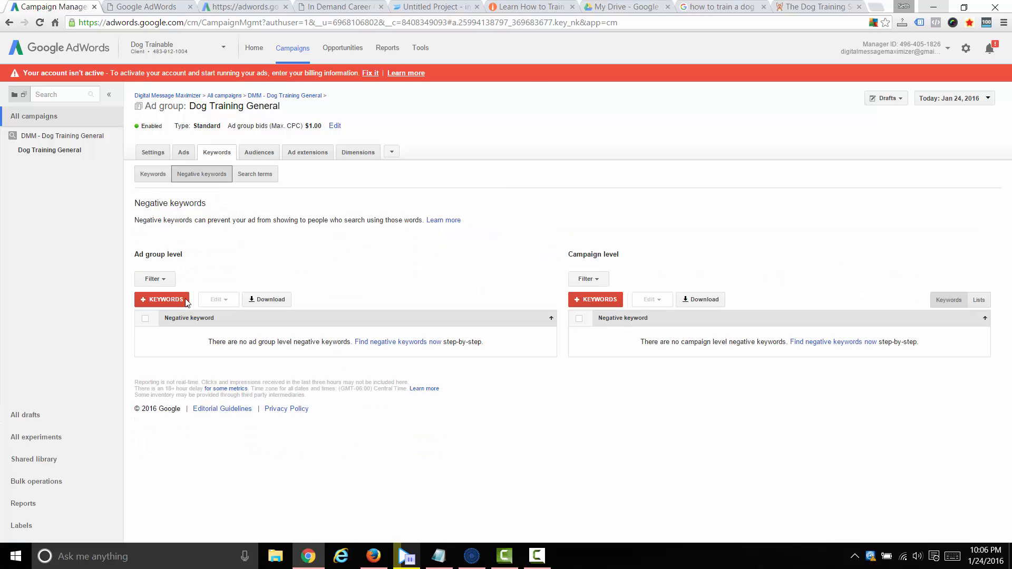
left_click(168, 299)
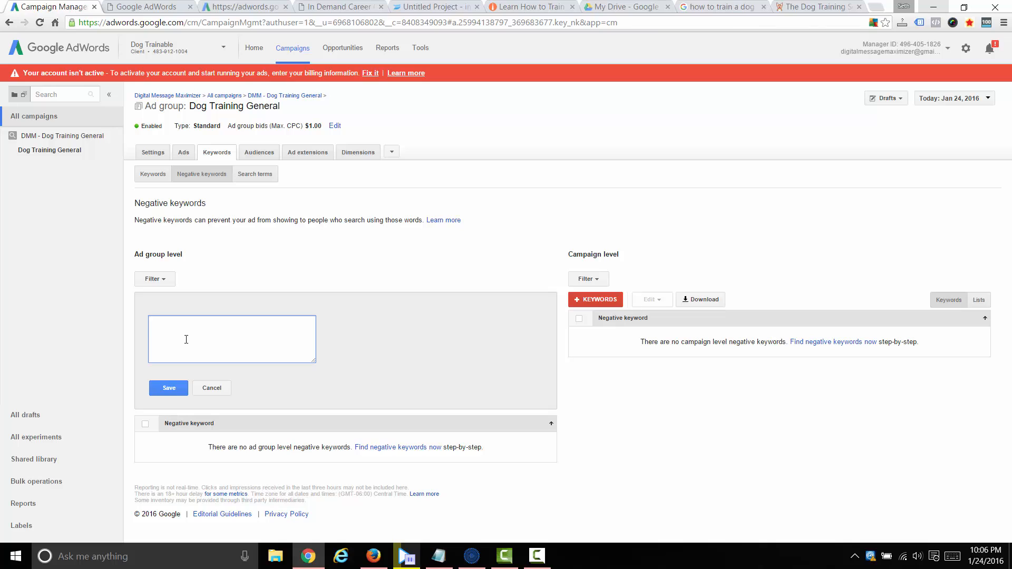
type("puppy")
key("Return")
type("puppies")
left_click(169, 389)
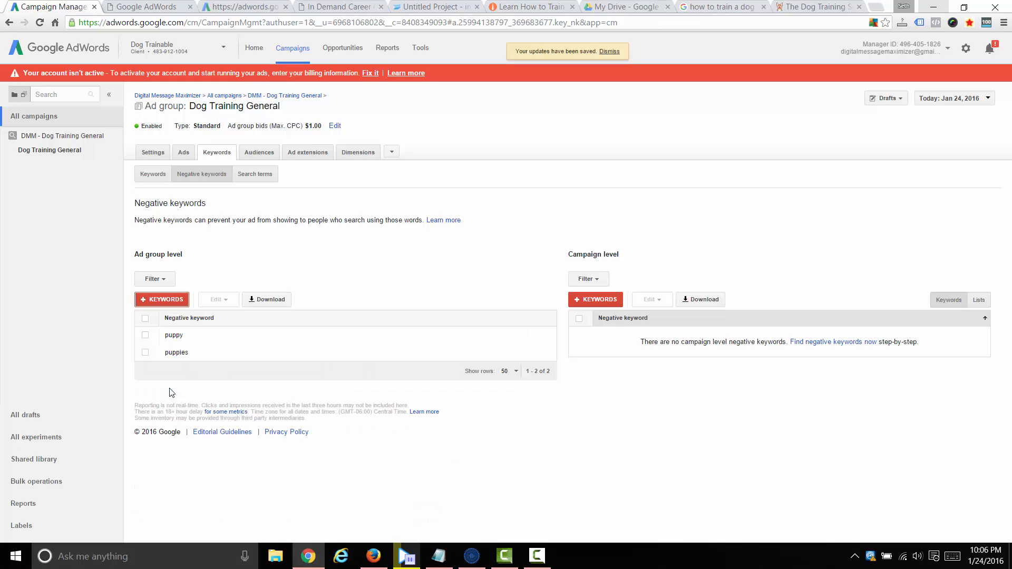
Step: Look through the Dog Trainable page "How to Stop a Puppy From Biting in 5 Steps" and return to the AdWords campaign
left_click(821, 6)
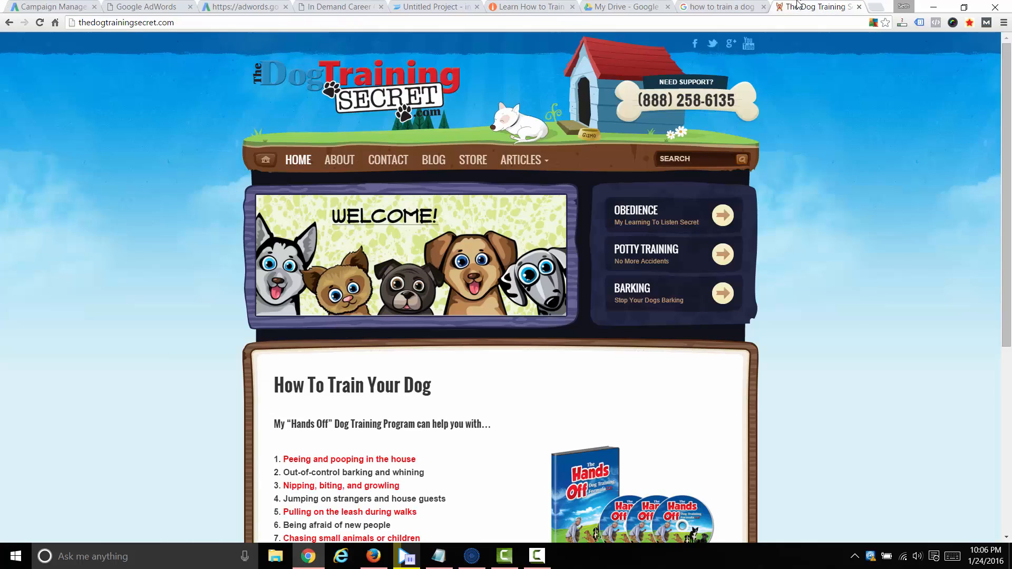
left_click(723, 5)
left_click(634, 21)
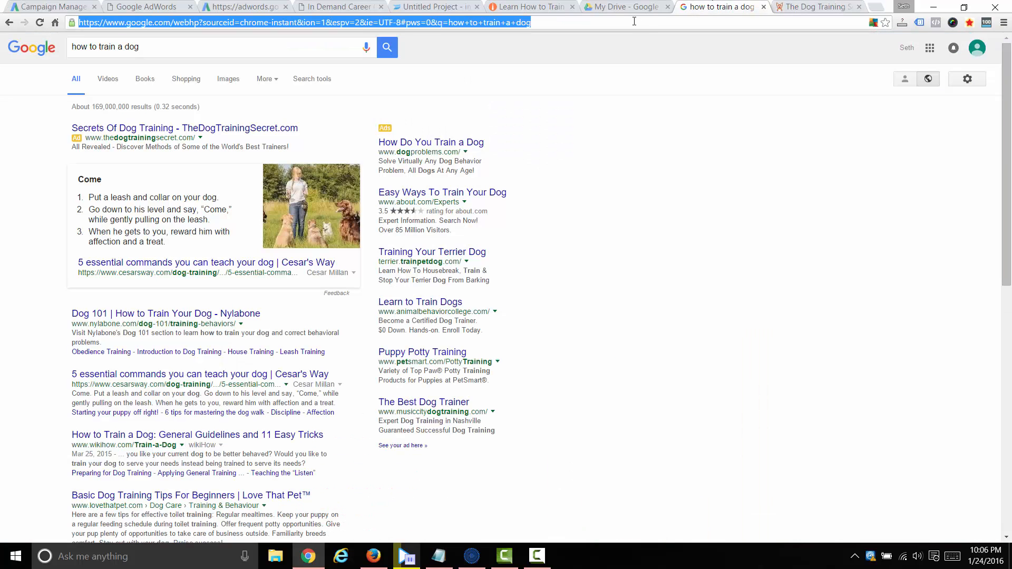
left_click(532, 6)
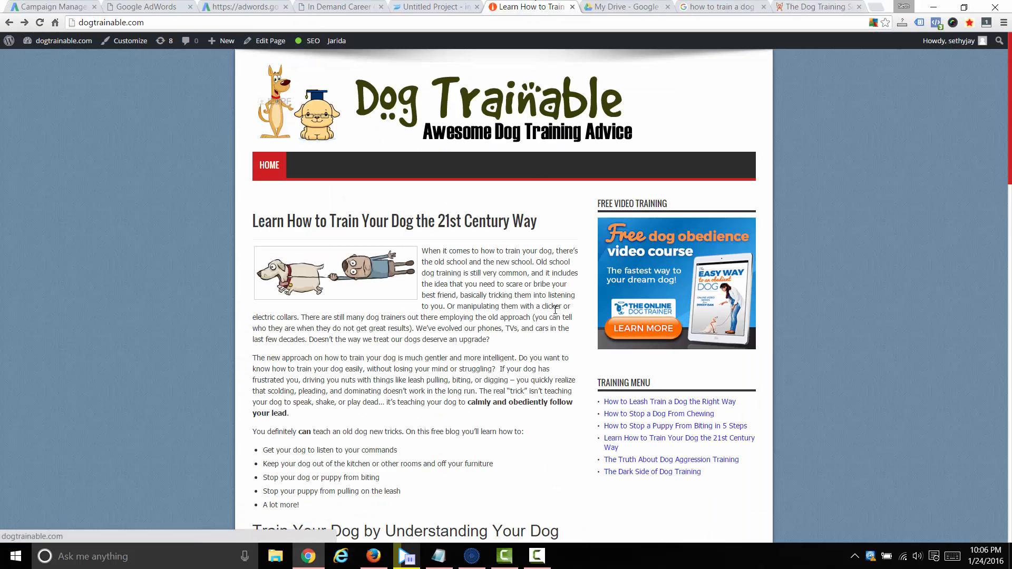
left_click(649, 426)
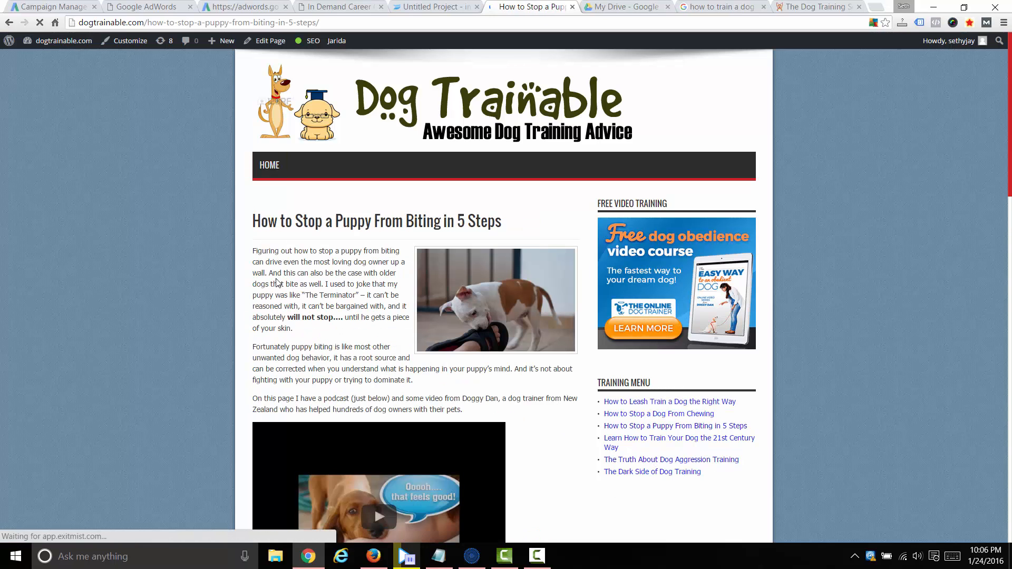
scroll(156, 271, "down", 4)
scroll(156, 266, "up", 2)
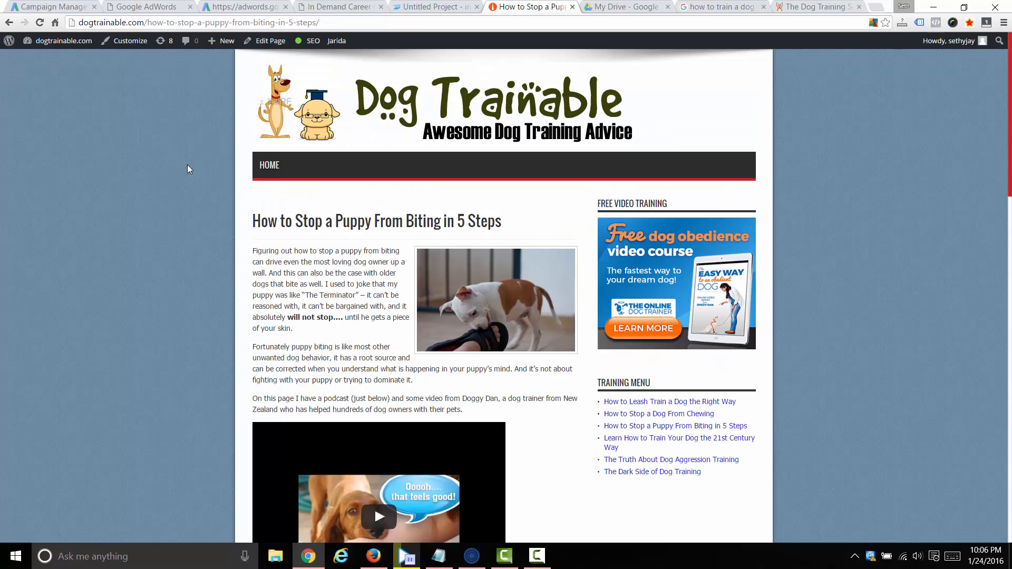
left_click(69, 6)
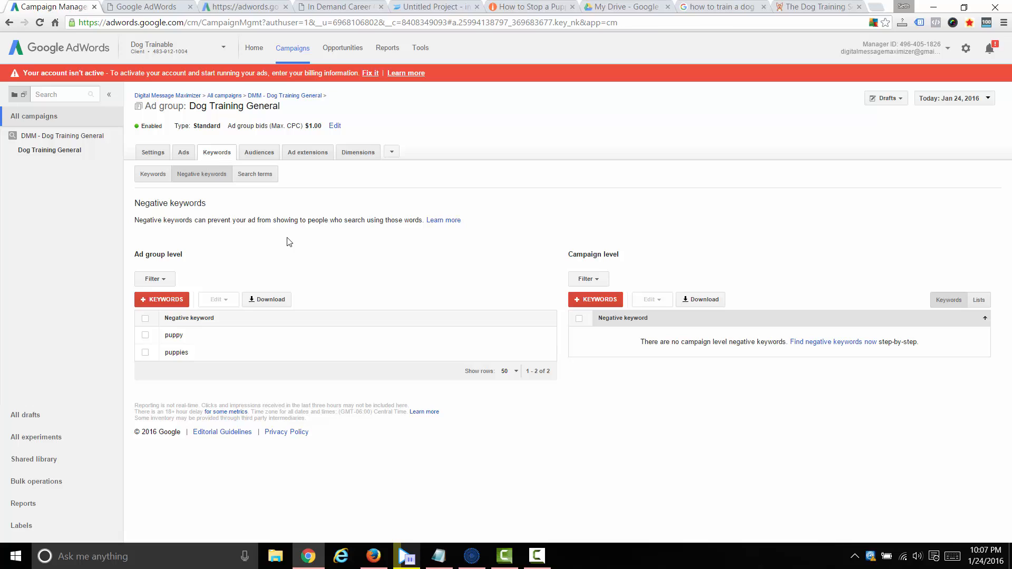
Step: Examine Keyword Planner's search volumes, competition and suggested bids for "how to stop a puppy from biting" in Firefox
left_click(536, 555)
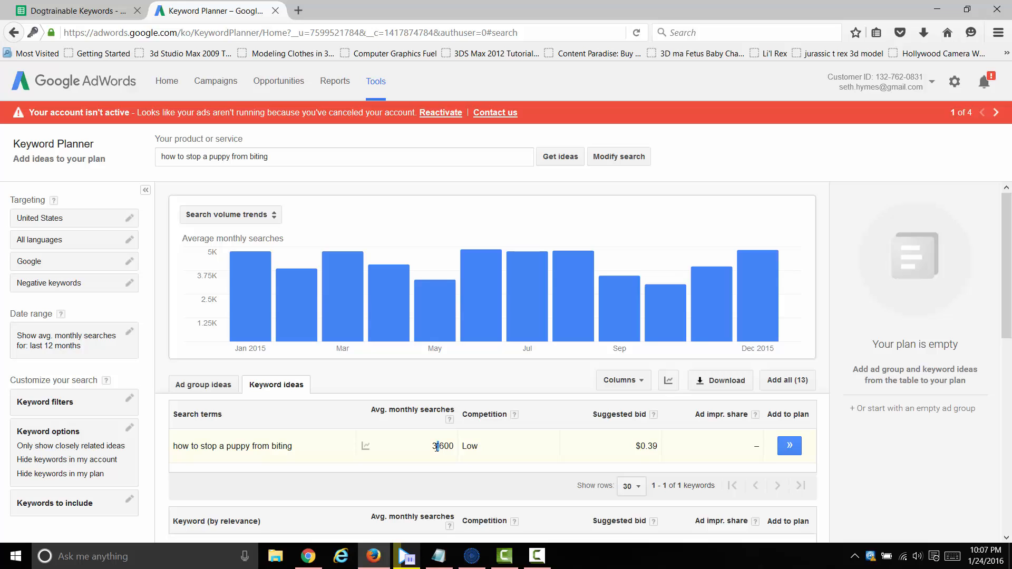
scroll(324, 450, "down", 4)
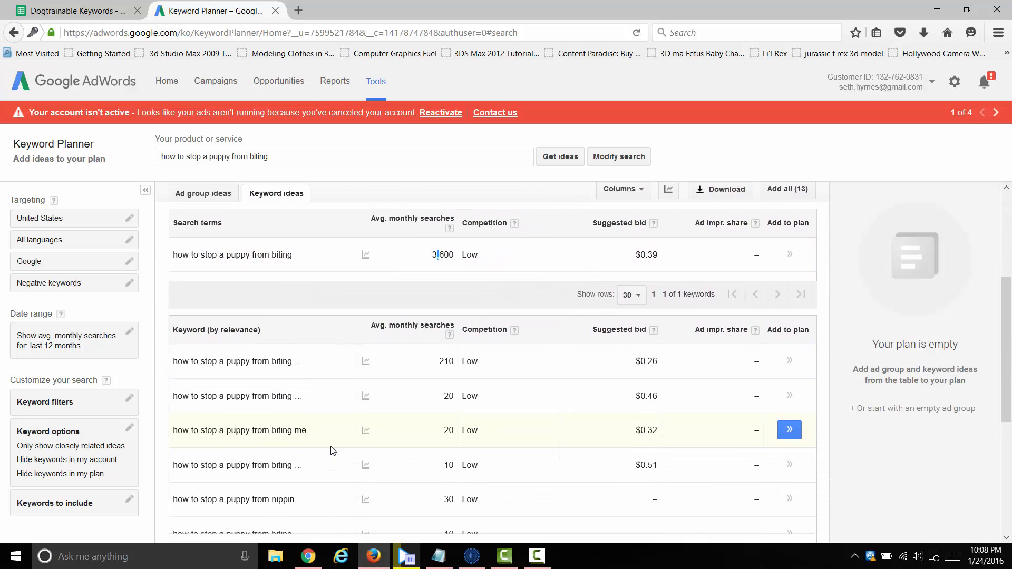
scroll(332, 450, "up", 4)
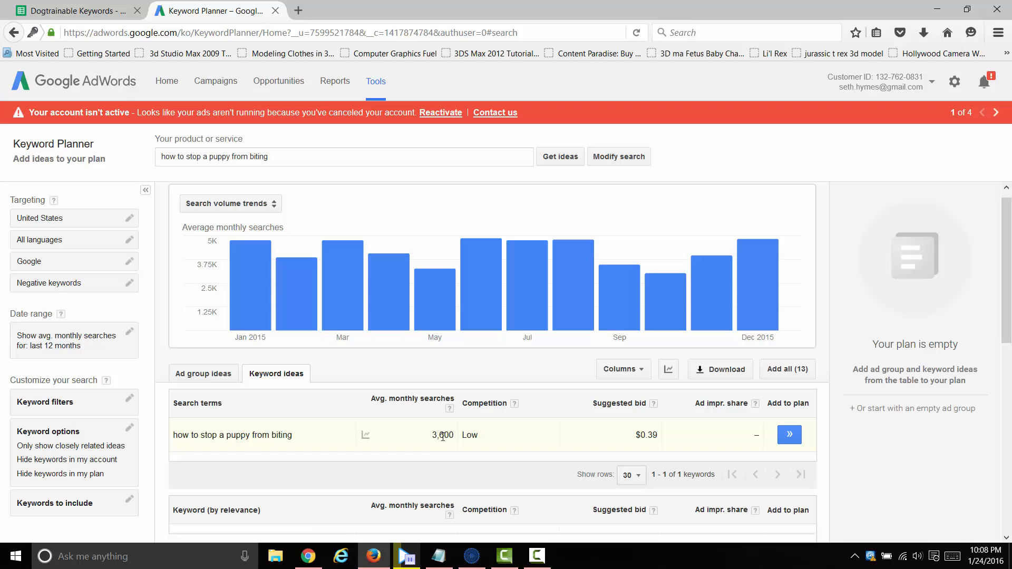
Step: Search Keyword Planner for "stop puppy biting" and check its search volume and suggested bid
triple_click(195, 157)
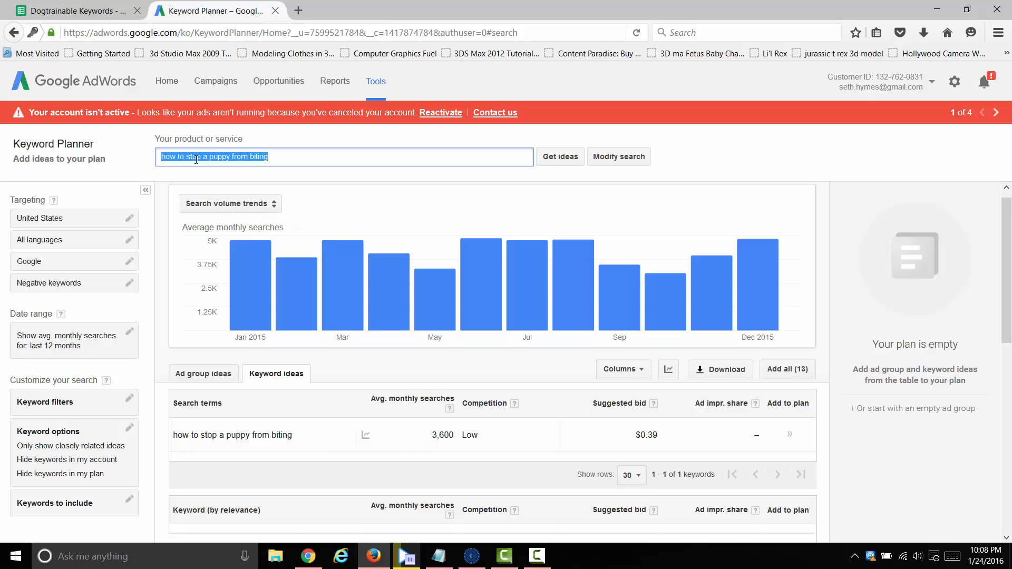
type("stop puppy biting")
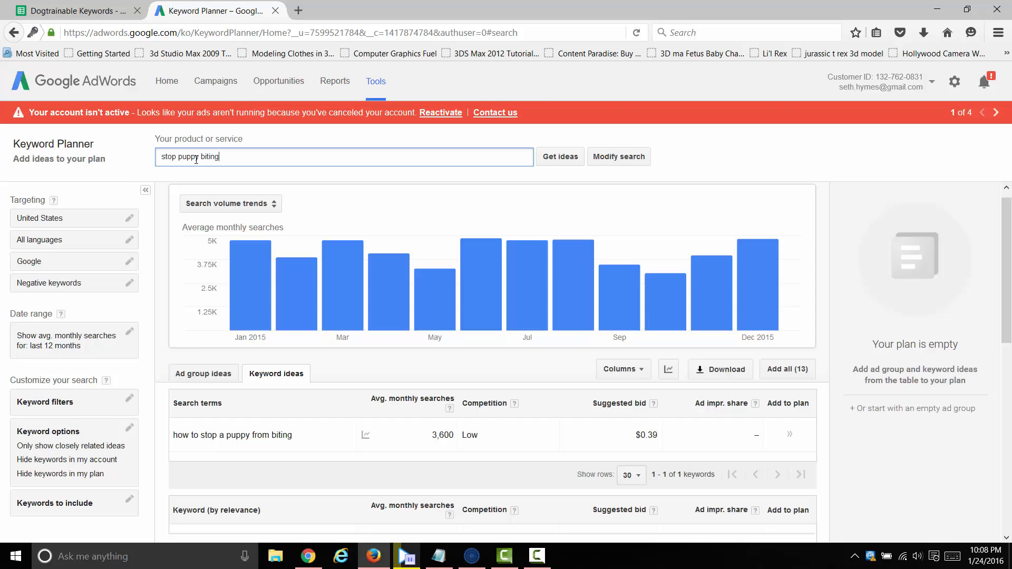
key("Return")
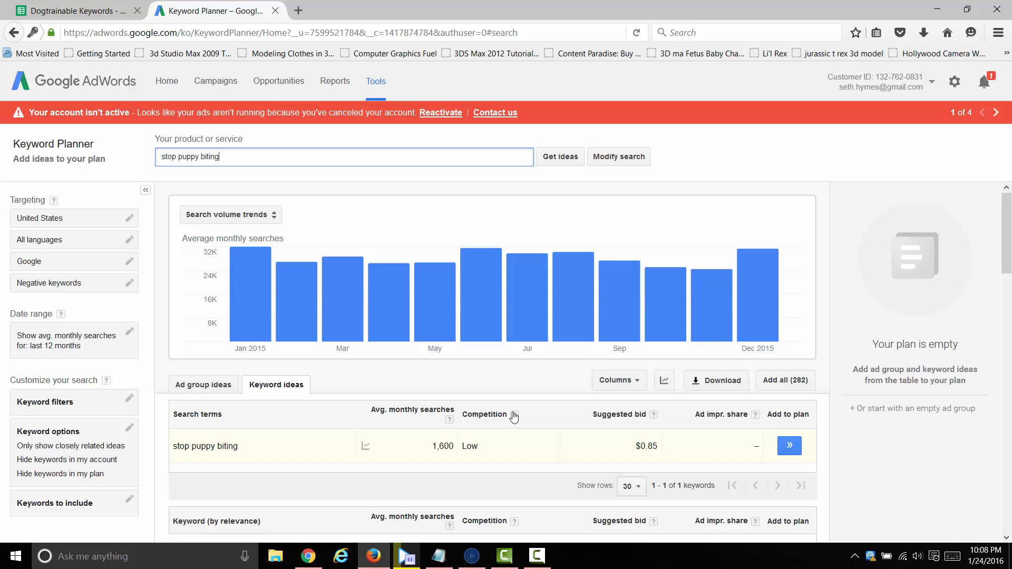
double_click(234, 153)
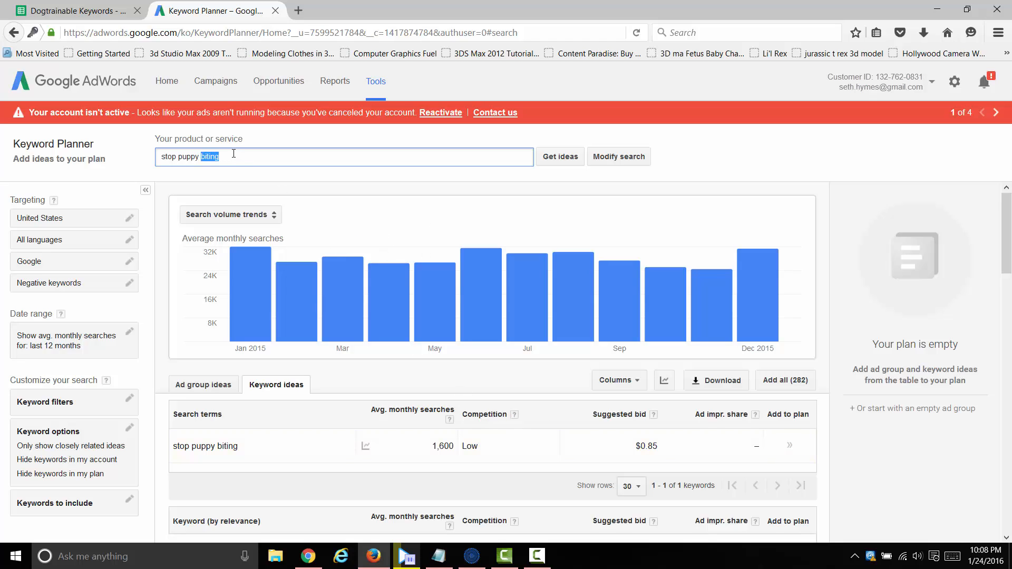
mouse_move(356, 316)
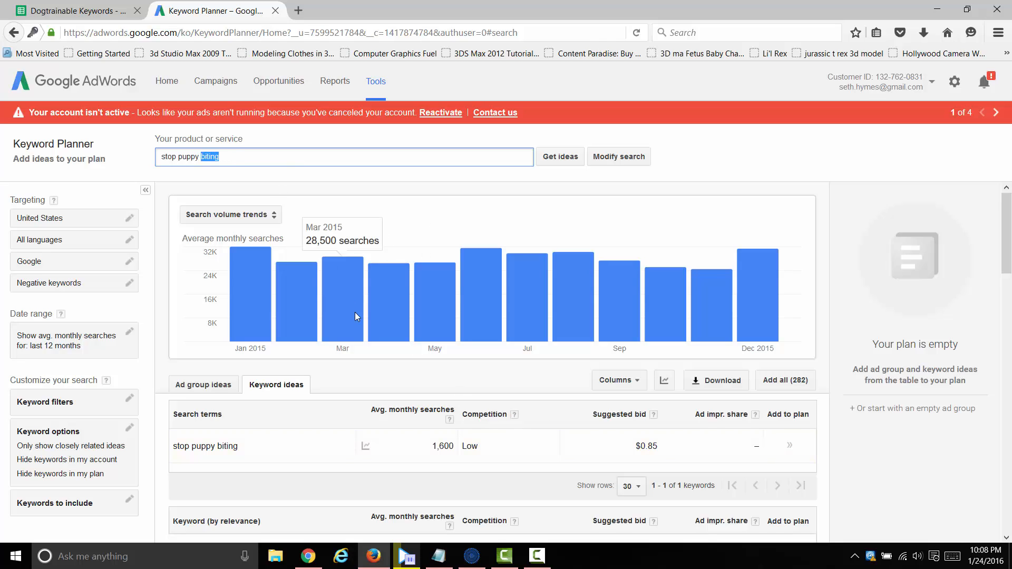
Step: Switch to the AdWords campaign in Chrome and start a new ad group named "How to Stop a Puppy From Biting"
left_click(307, 558)
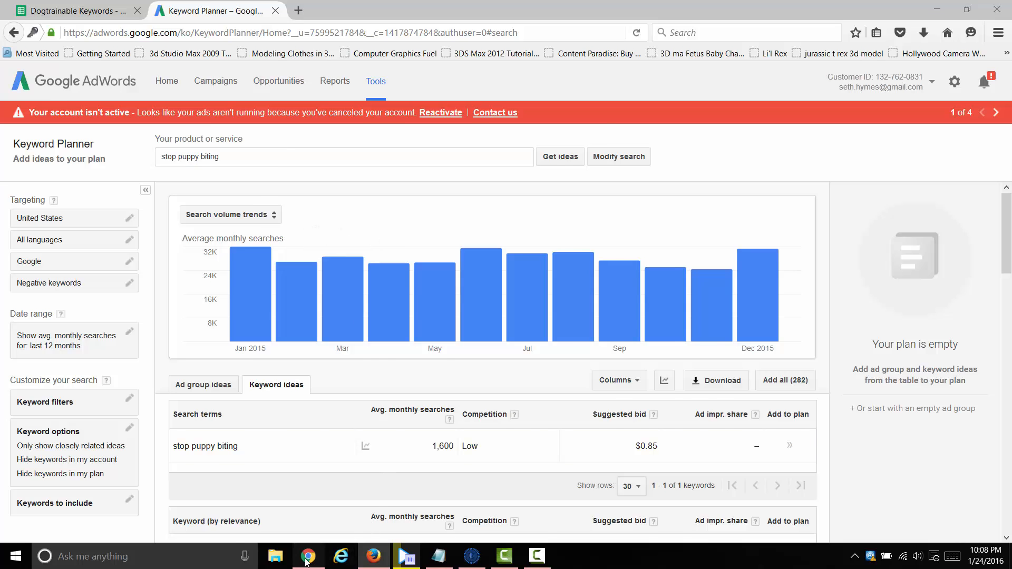
left_click(57, 7)
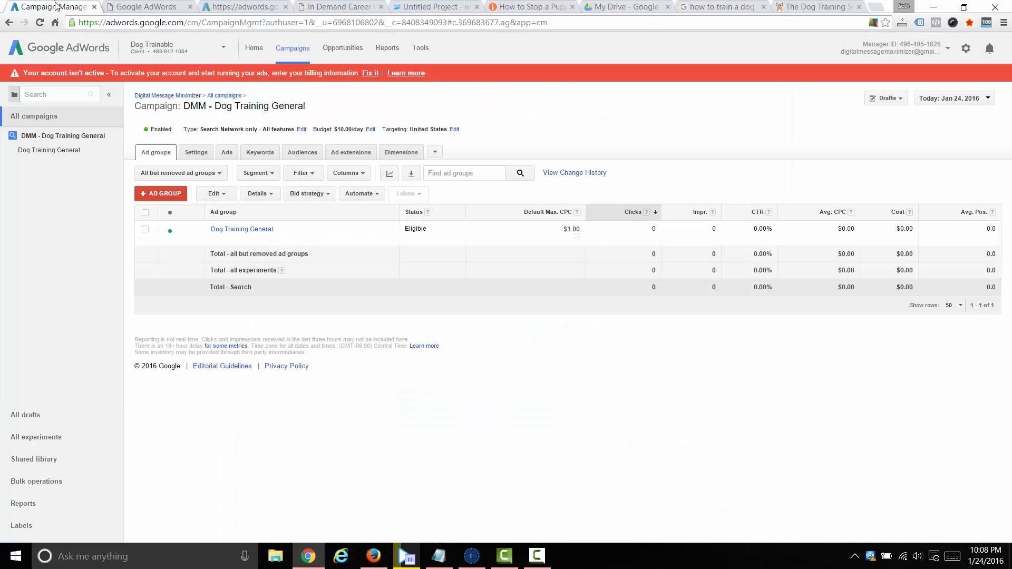
left_click(168, 198)
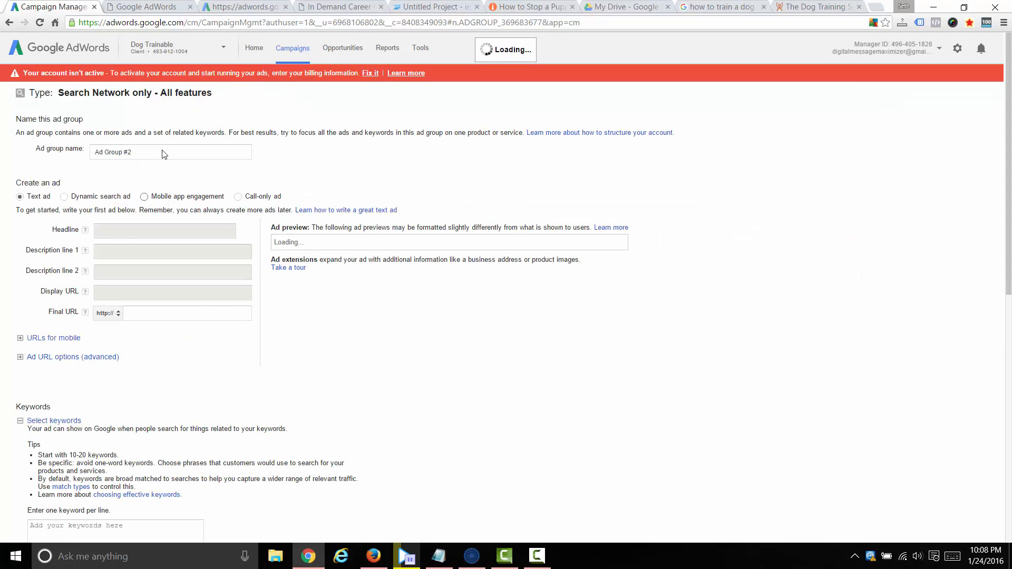
left_click_drag(162, 154, 25, 146)
type("How to S")
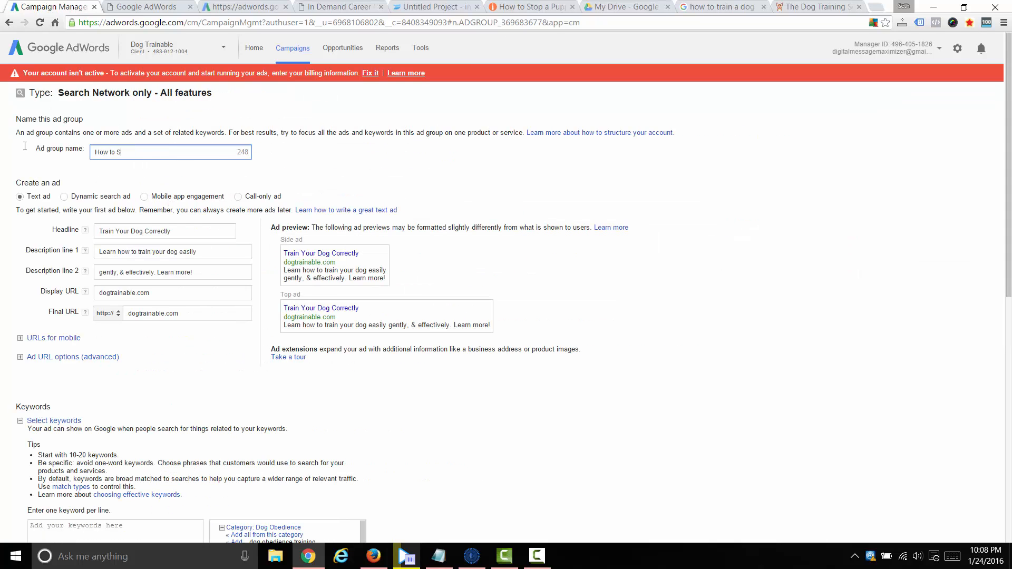
type("top a Puppy From Biting")
left_click(181, 233)
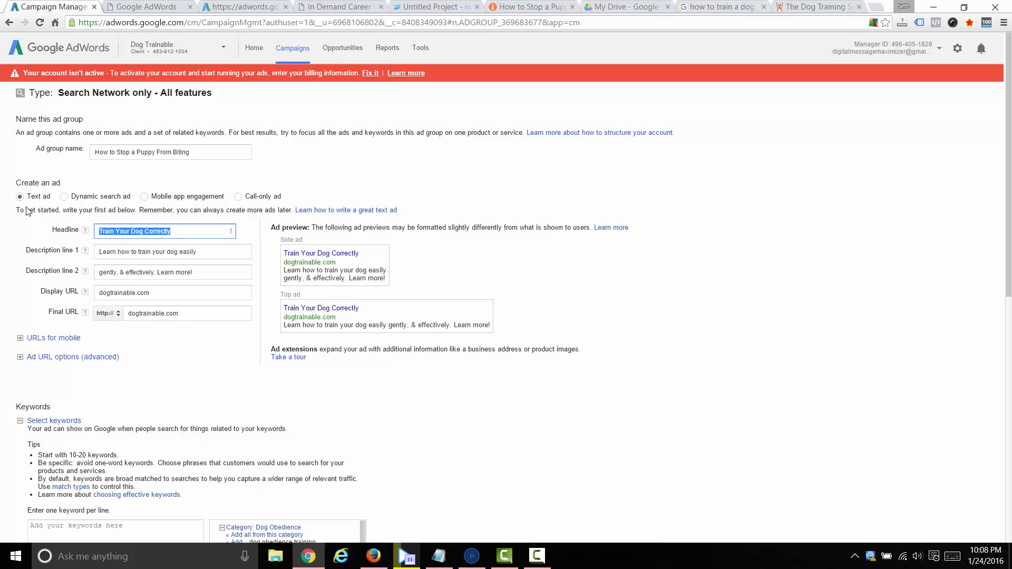
Step: Search Google for "how to train a puppy stop biting" and look through the results page for competing ads
left_click(709, 7)
left_click_drag(124, 48, 352, 59)
key("BackSpace")
key("BackSpace")
key("BackSpace")
type("stop a puppy")
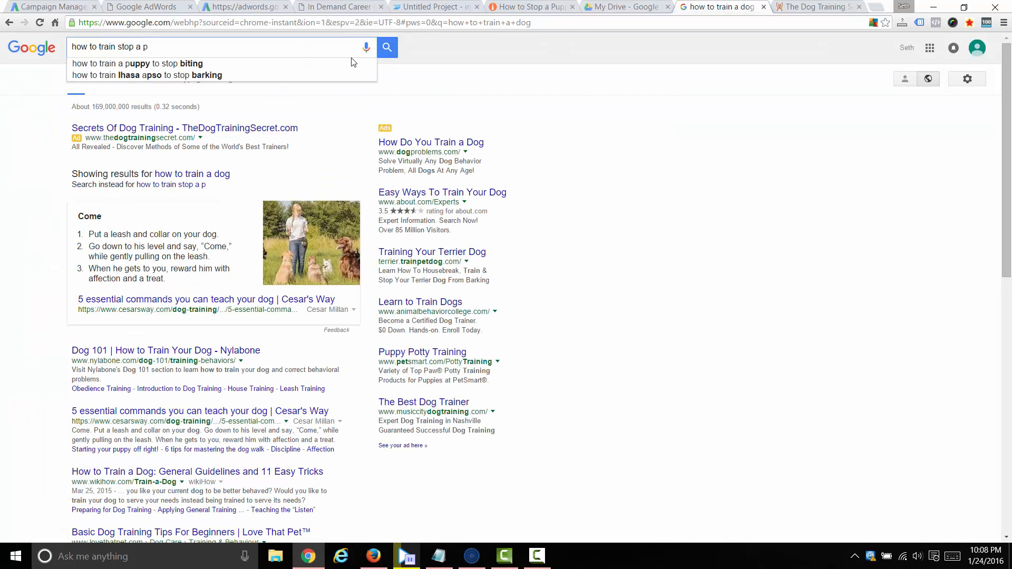
key("Down")
key("Return")
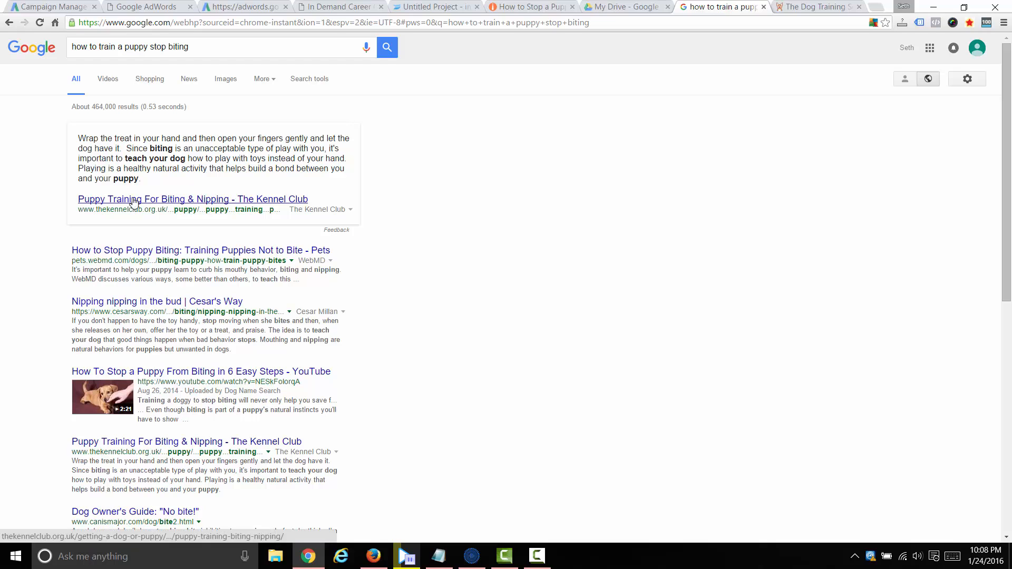
triple_click(148, 140)
left_click(127, 159)
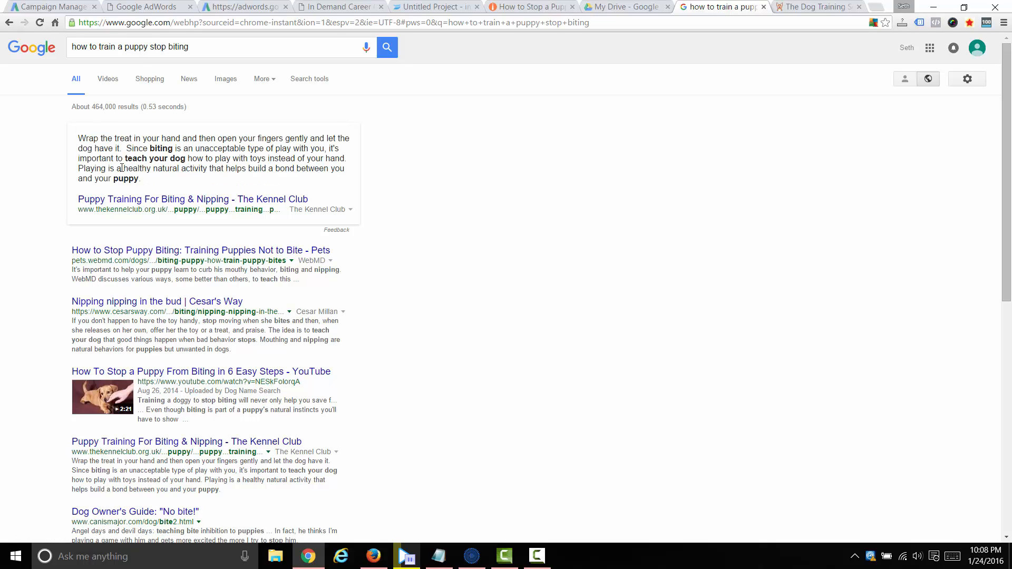
scroll(168, 188, "down", 10)
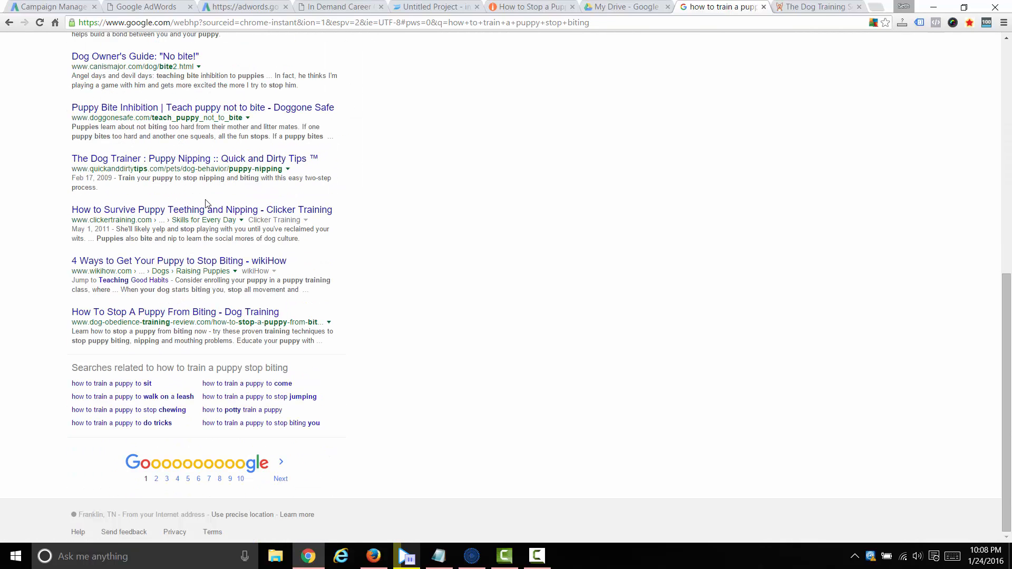
scroll(206, 203, "up", 10)
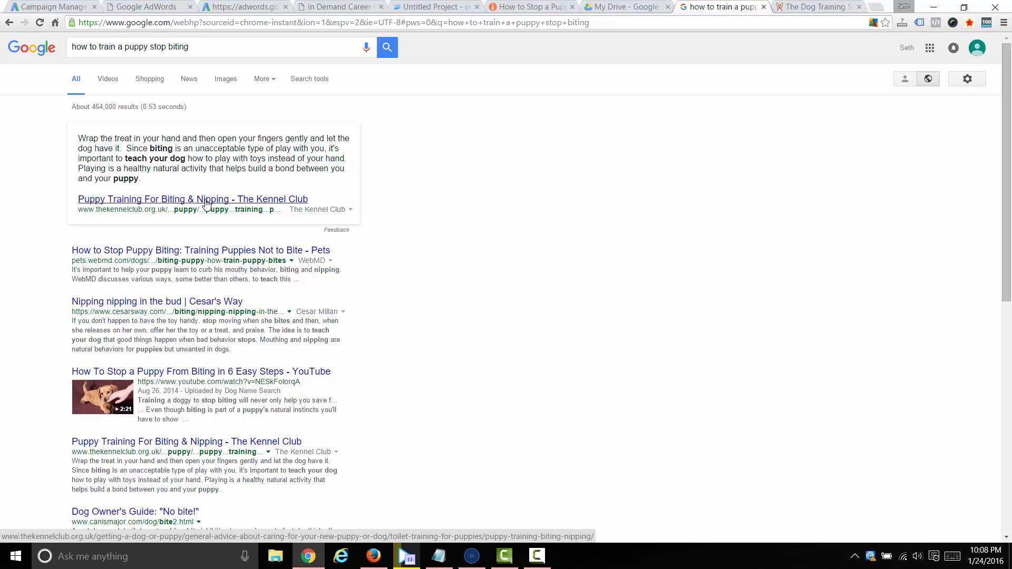
Step: Return to the new ad group form and set the text ad's headline to "How to Stop Puppy Biting"
left_click(68, 7)
triple_click(191, 235)
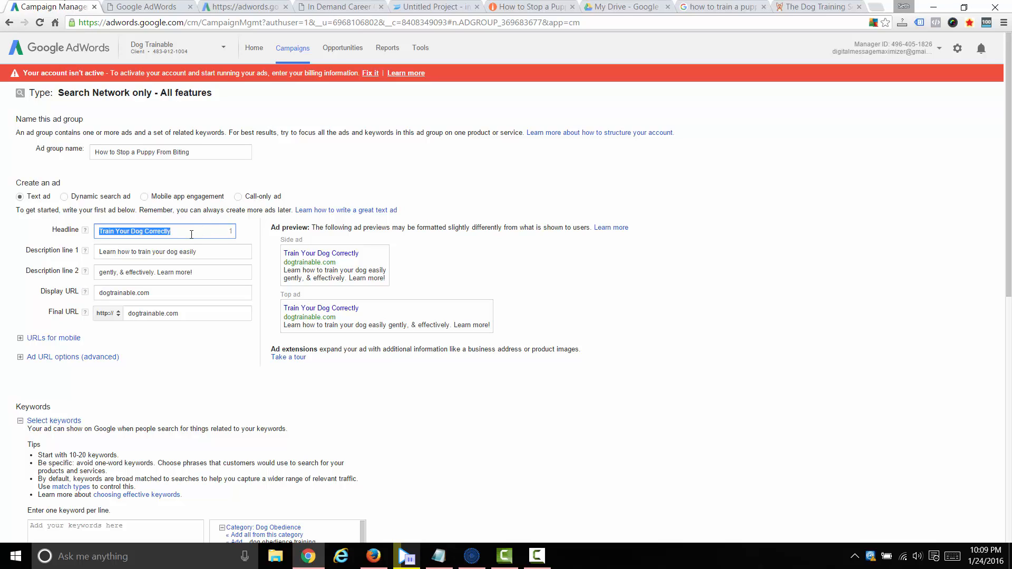
type("How to Stop ")
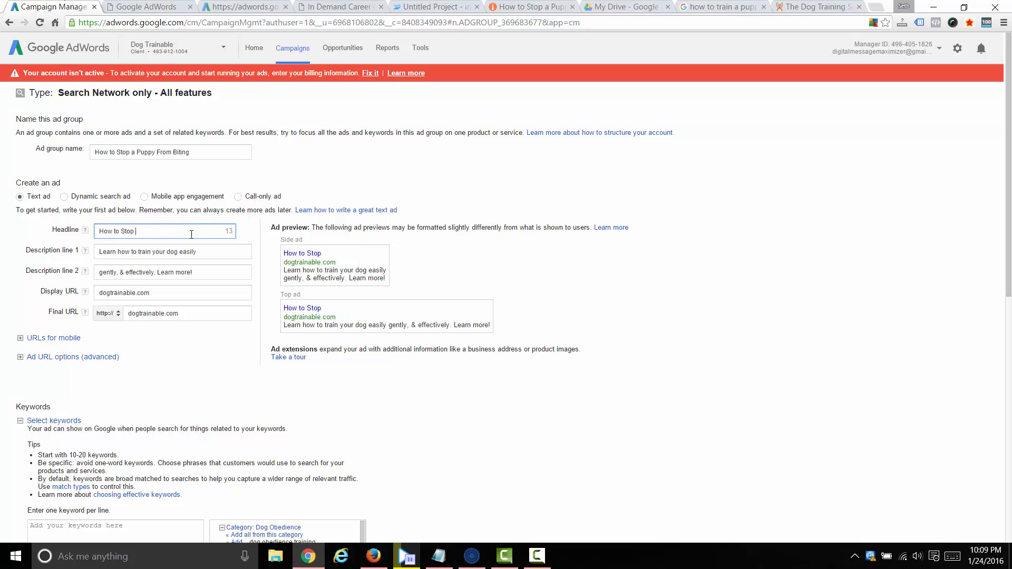
type("Puppy Biting")
key("Tab")
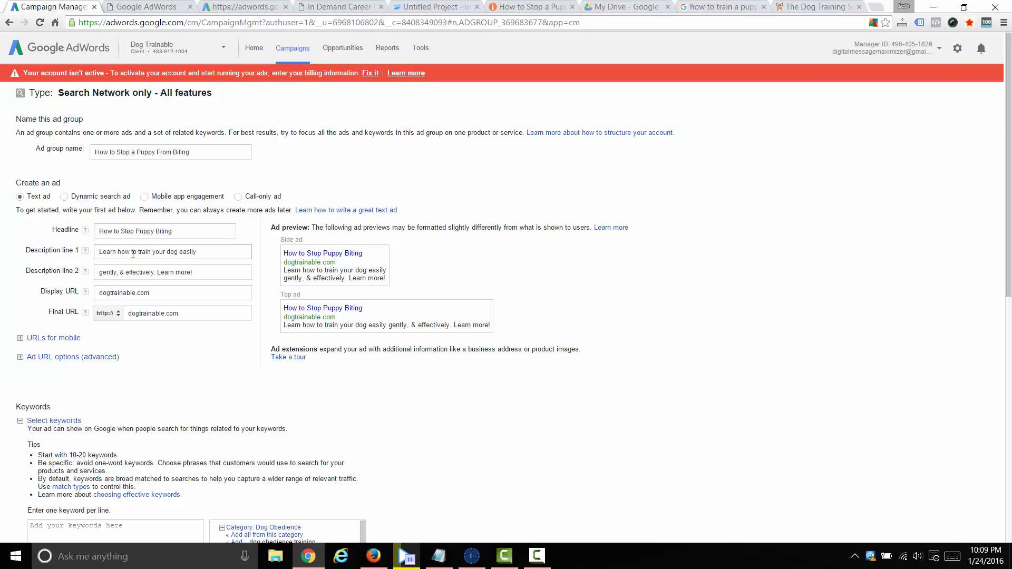
Step: Set the ad's description lines to "Learn how to gently train your" and "puppy to stop biting. Visit us!"
left_click_drag(138, 252, 220, 253)
type("gently ")
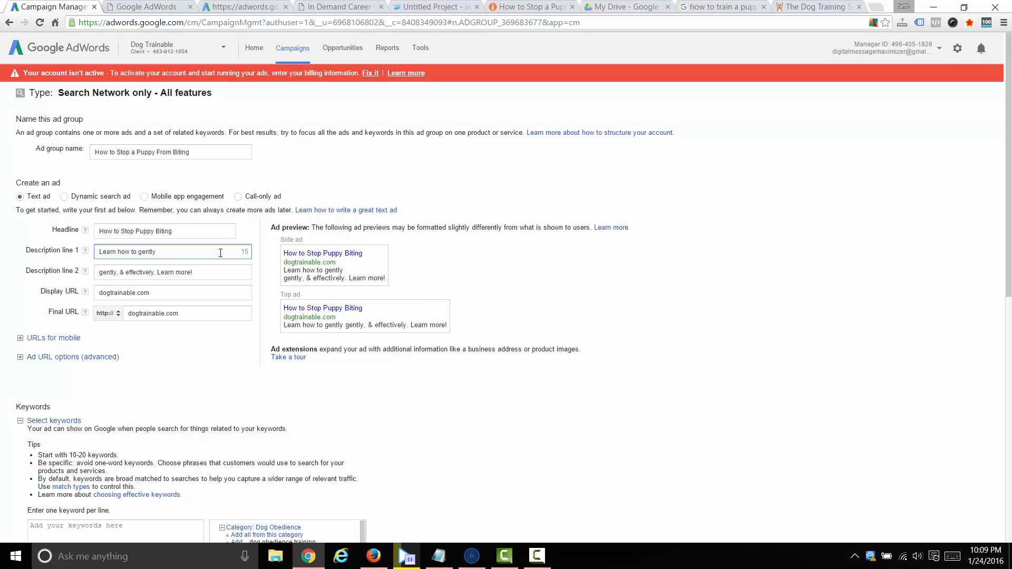
type("train your")
key("Tab")
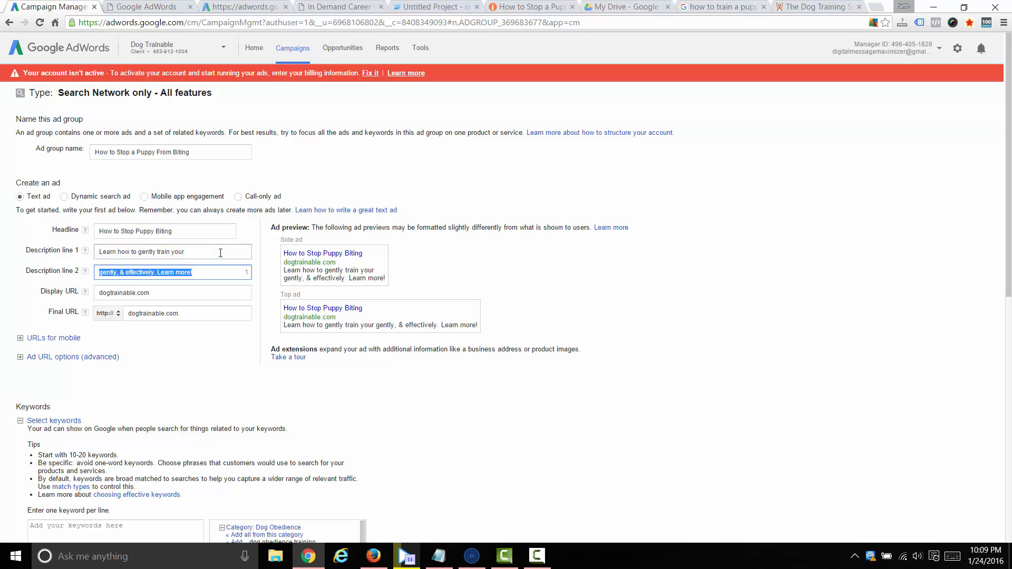
type("puppy to stop ")
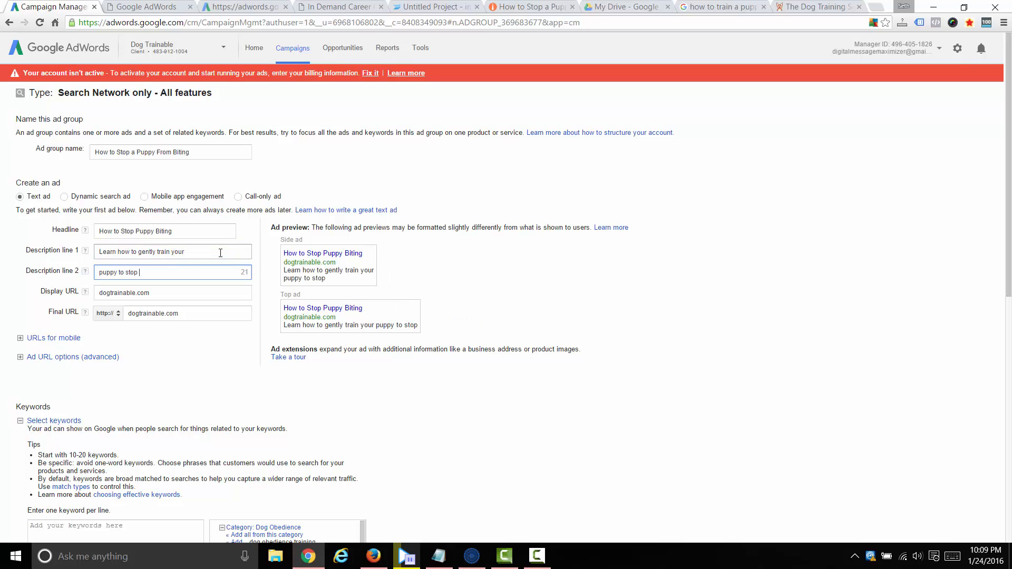
type("biting. Visit us!")
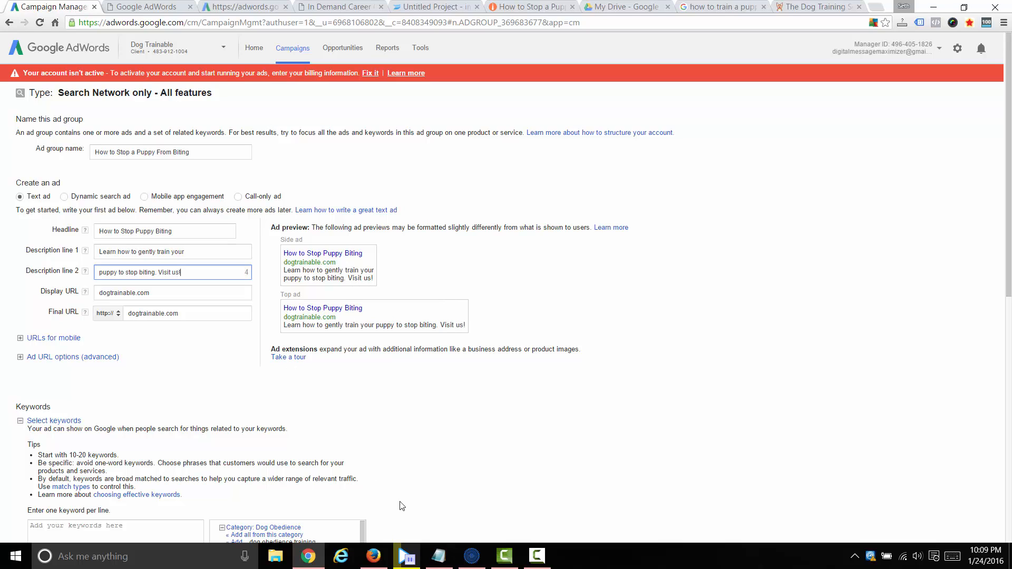
left_click(504, 556)
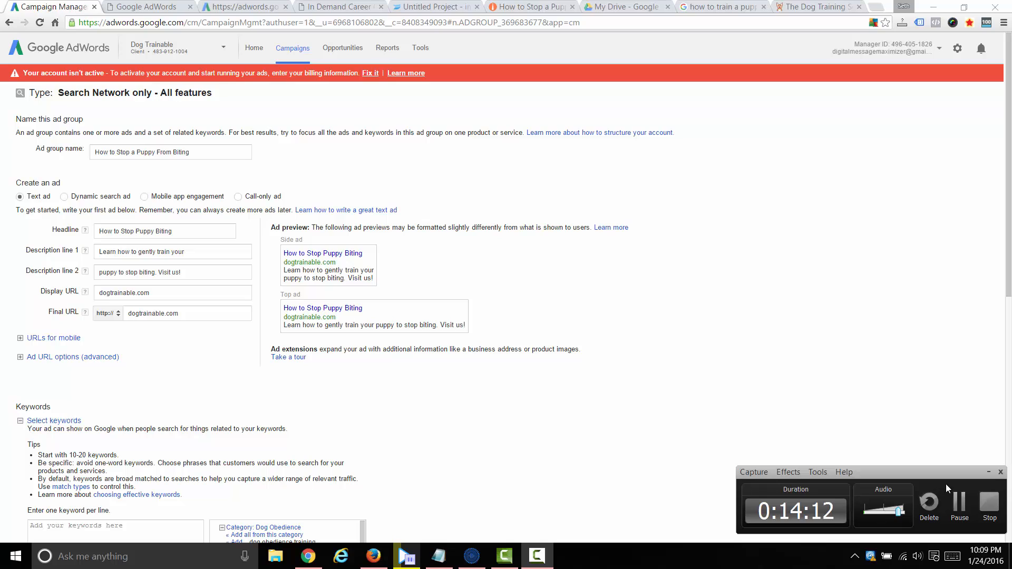
left_click(959, 501)
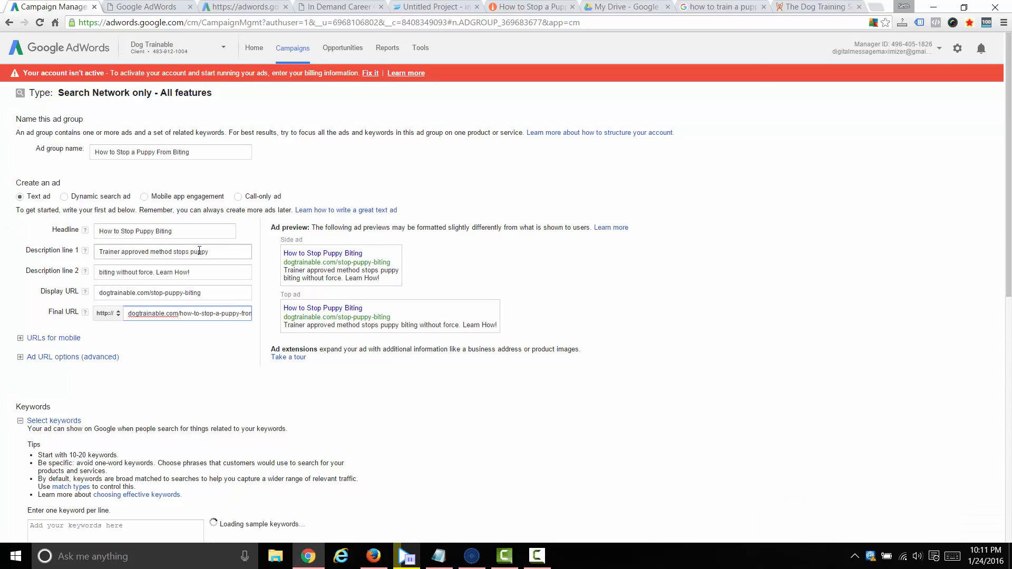
Step: Review the text ad's second description line and its display URL
left_click(119, 272)
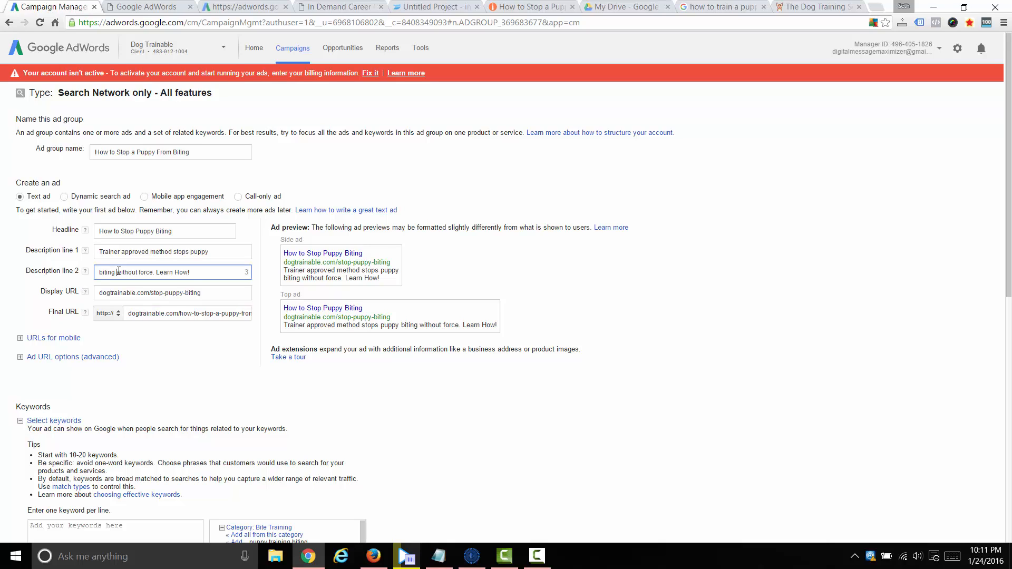
left_click(191, 276)
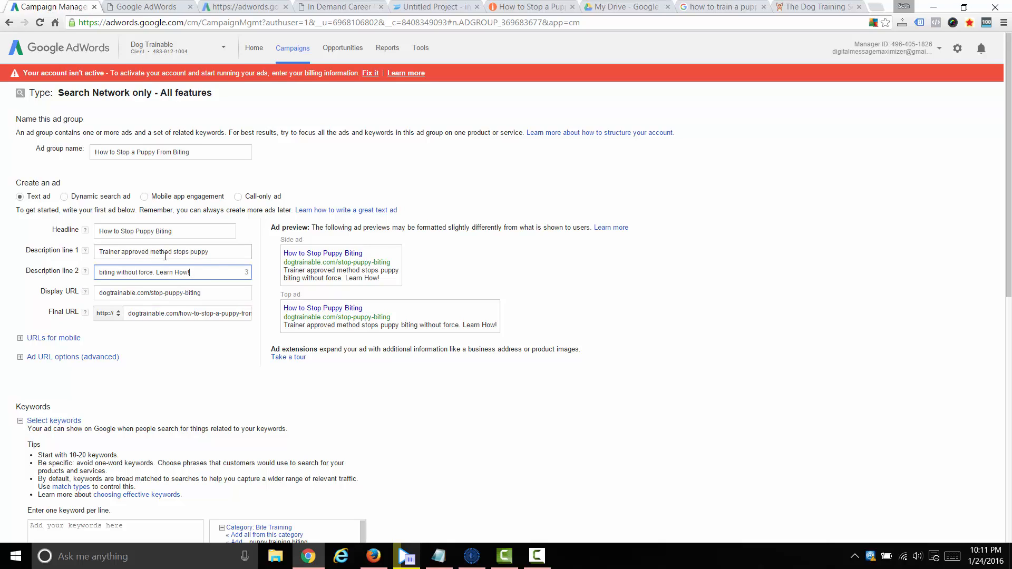
left_click(150, 293)
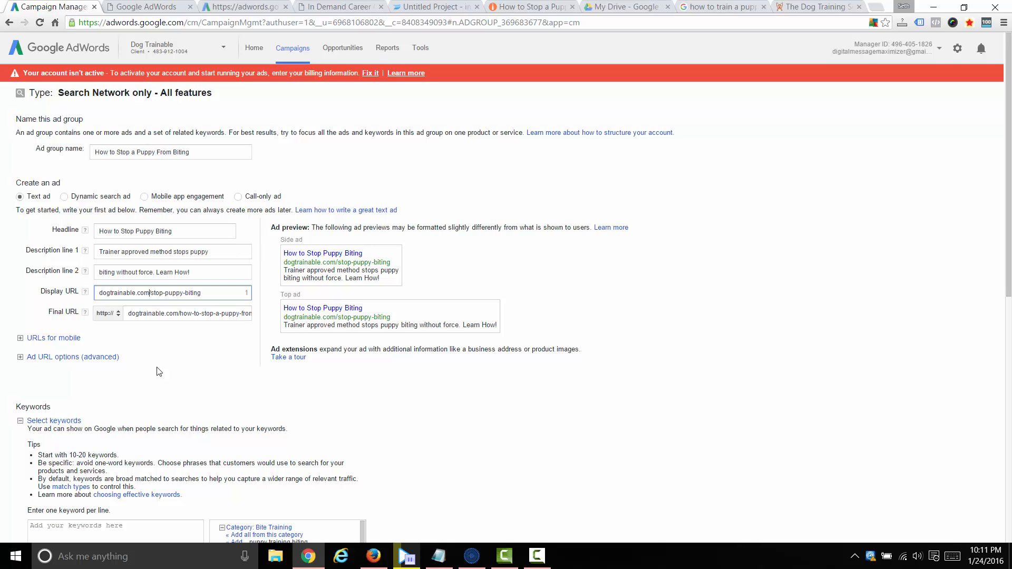
left_click(178, 377)
Step: Enter the keywords +stop +puppy +biting, "how to stop puppy biting" and "how to stop a puppy from biting", one per line
scroll(178, 377, "down", 4)
left_click(136, 332)
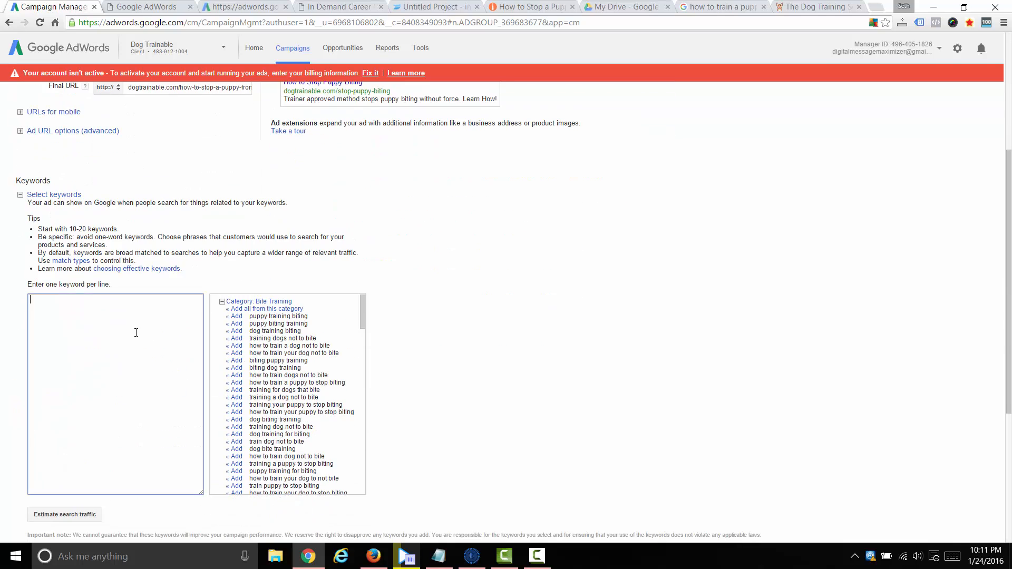
type("\"stop")
key("BackSpace")
key("BackSpace")
key("BackSpace")
key("BackSpace")
key("BackSpace")
type("+stop +puppy +biting")
key("Return")
type("\"how to stop puppy biting\" ")
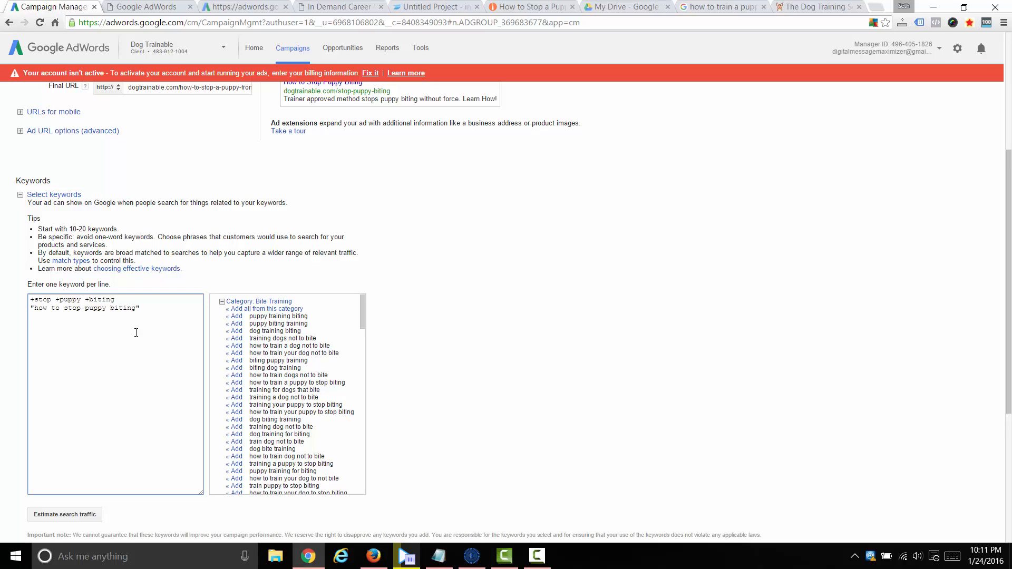
type("\"how to stop a puppy from biting\"")
Step: Set the ad group's default bid to $1.00 and save it without setting up billing
scroll(13, 338, "down", 4)
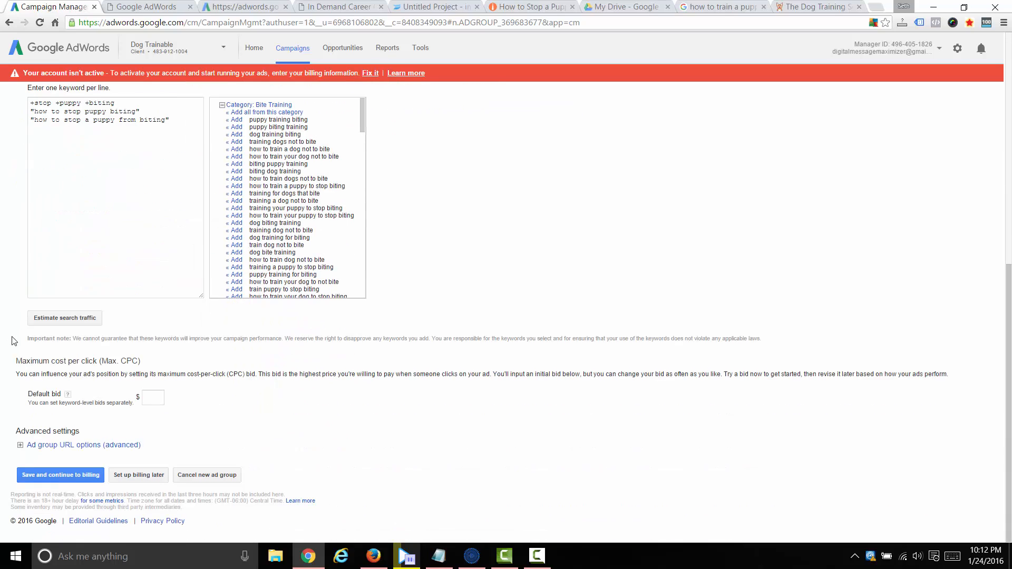
left_click(158, 401)
left_click(138, 478)
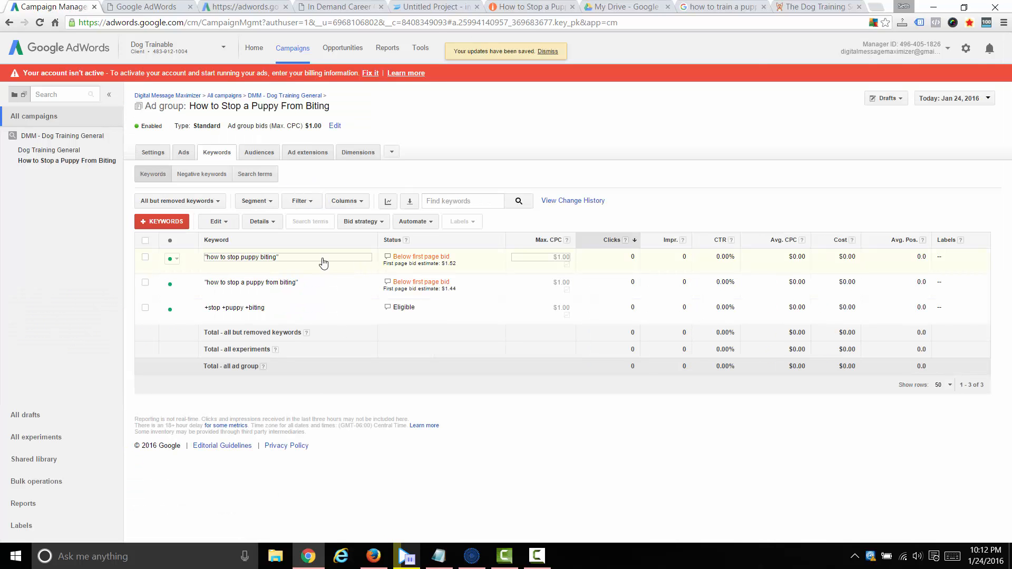
Step: Check the status details and quality score of the keyword "how to stop puppy biting"
mouse_move(386, 257)
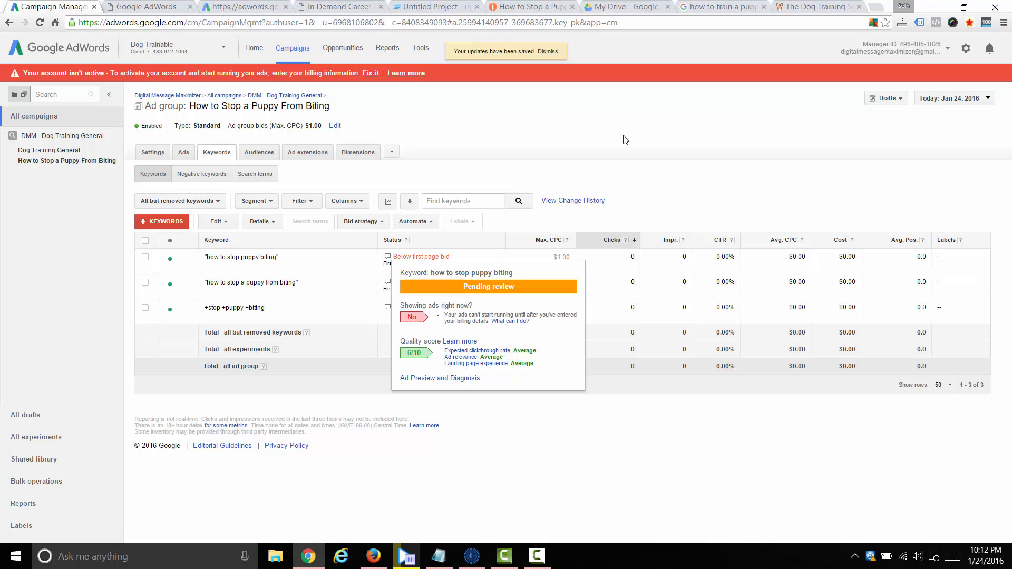
left_click(346, 498)
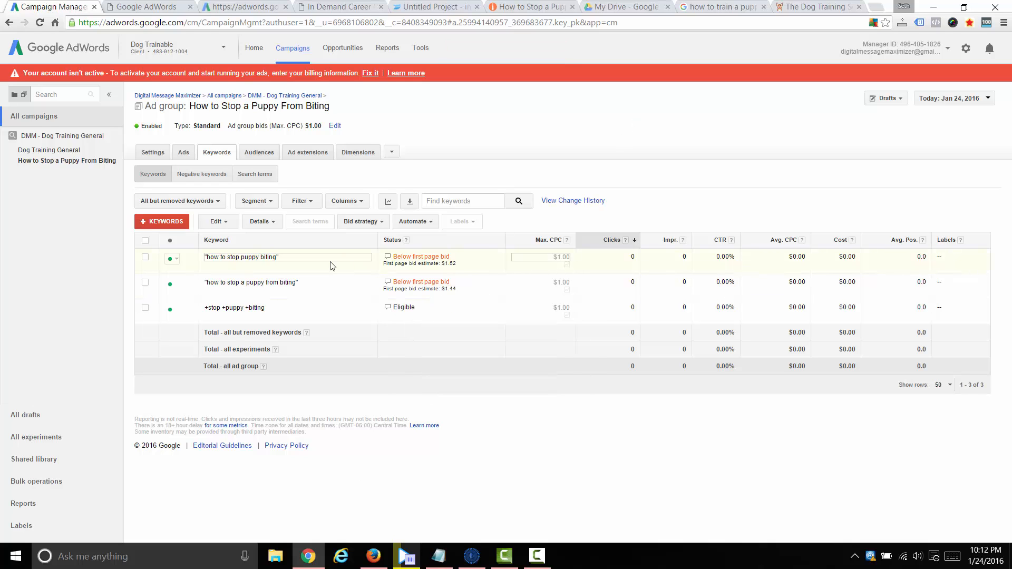
Step: Search Google for "how to stop a puppy from biting" and scan the results page for competing ads
left_click(718, 6)
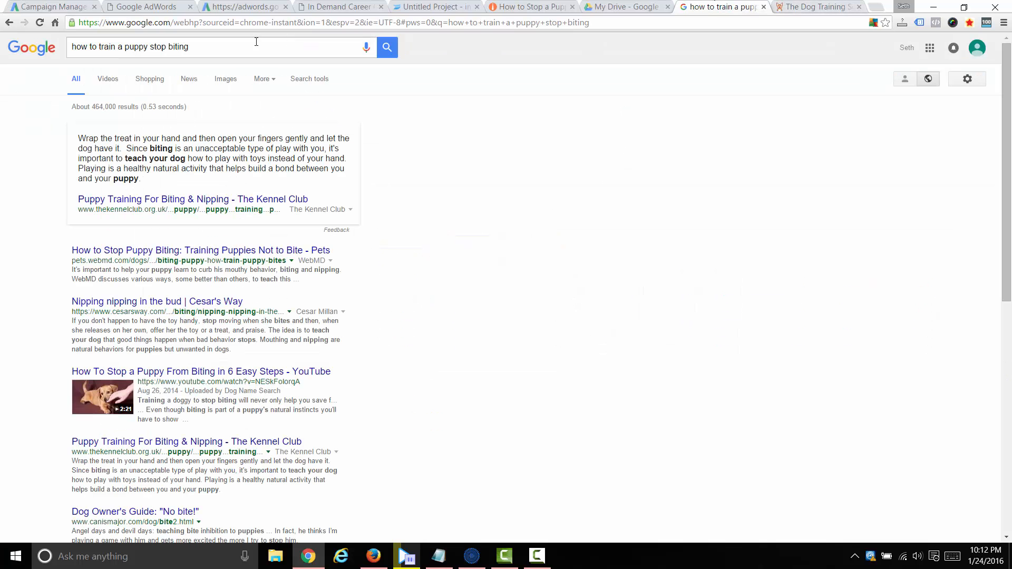
left_click(143, 48)
key("ctrl+a")
type("ho")
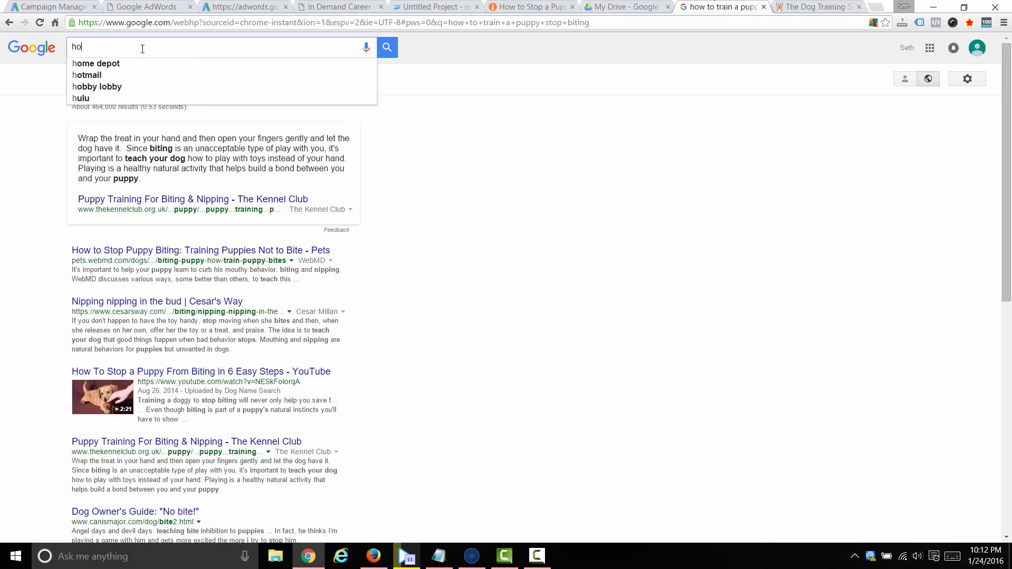
type("w to stop a puppy")
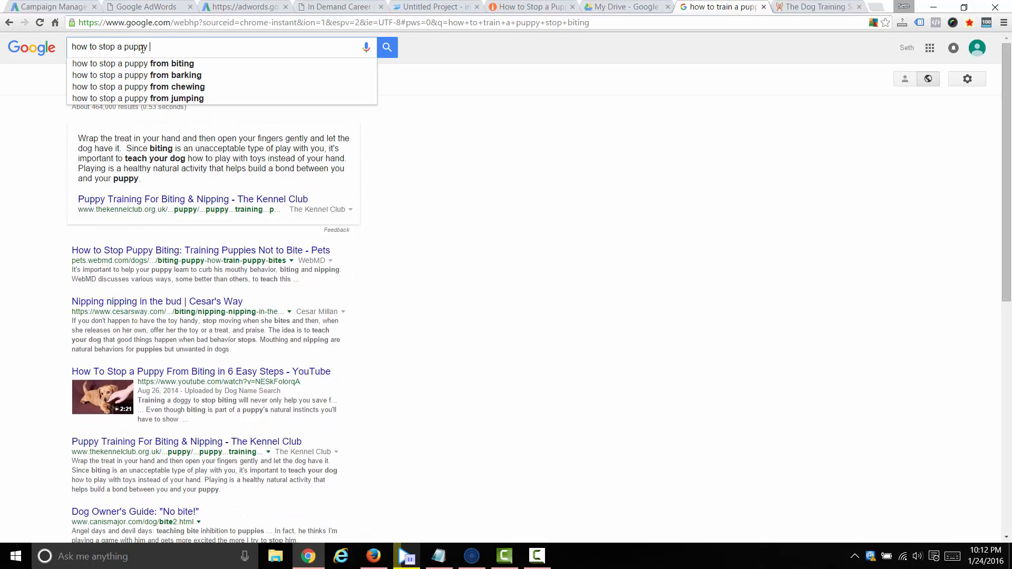
key("Down")
key("Return")
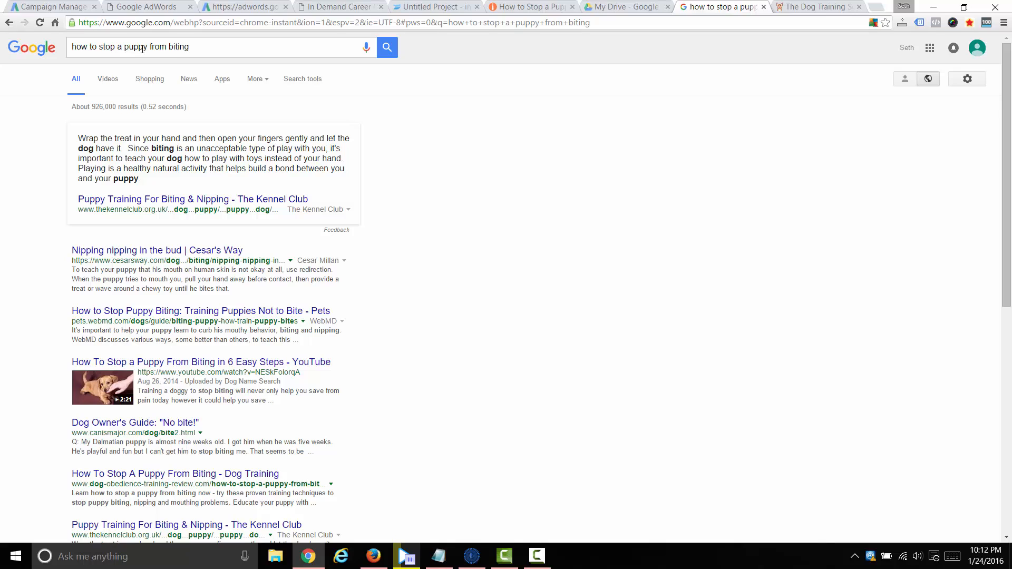
scroll(213, 187, "down", 8)
scroll(213, 186, "up", 8)
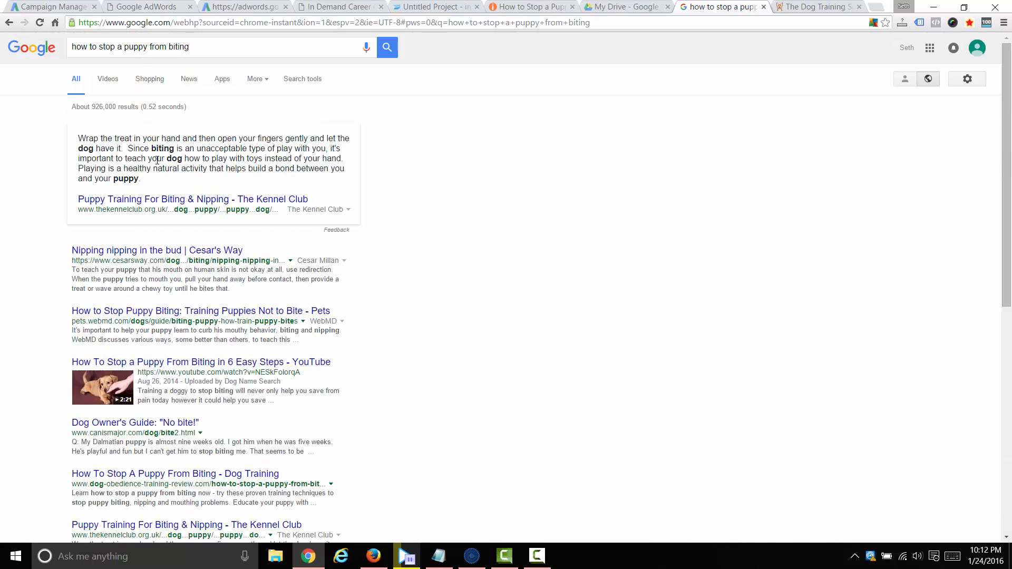
Step: Return to the ad group's keywords in AdWords and check the quality score of +stop +puppy +biting
left_click(72, 7)
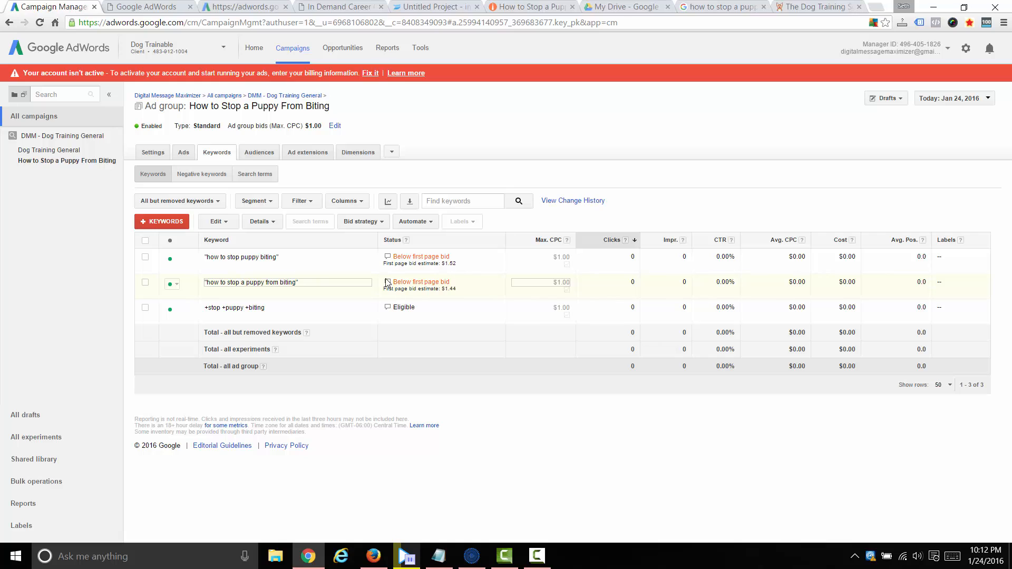
mouse_move(388, 312)
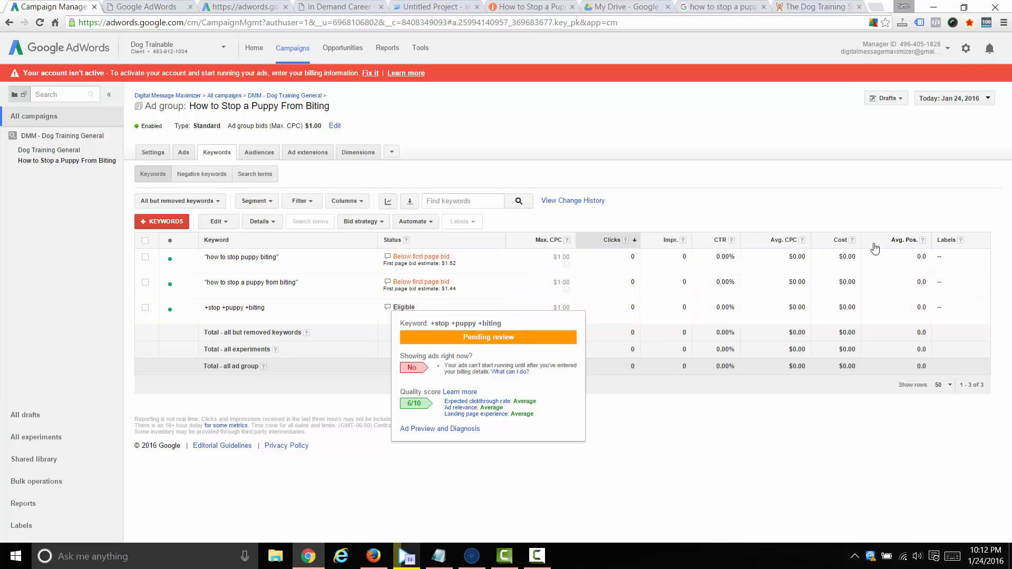
Step: Open the DMM - Dog Training General campaign from the campaign overview and review its ad groups
left_click(53, 118)
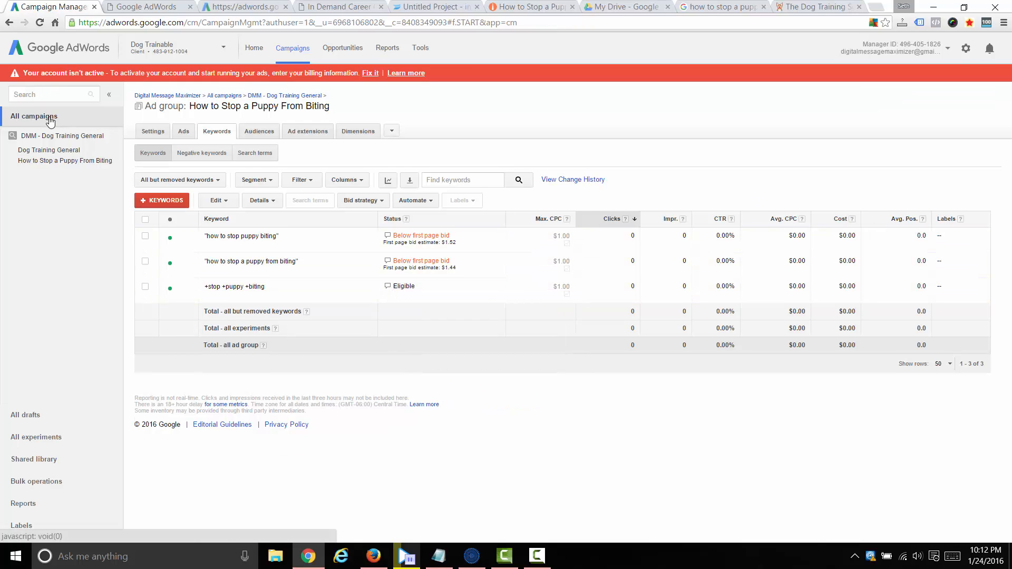
left_click(76, 135)
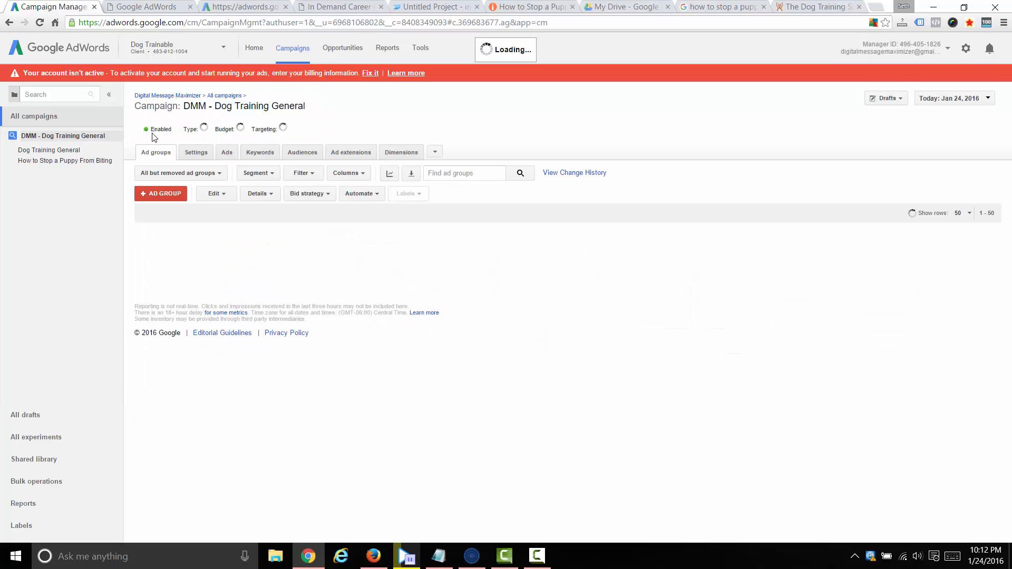
left_click(21, 117)
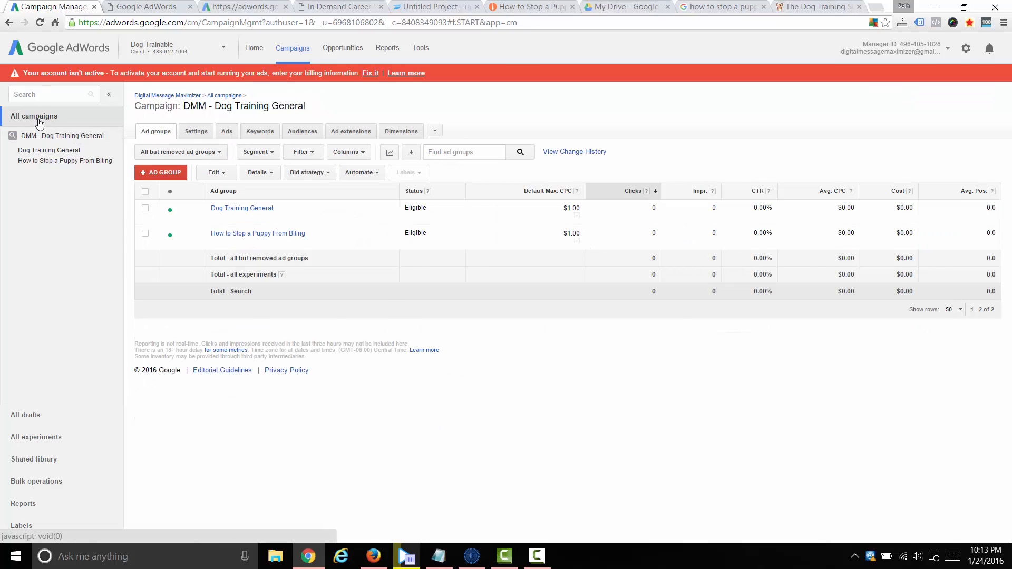
left_click(37, 136)
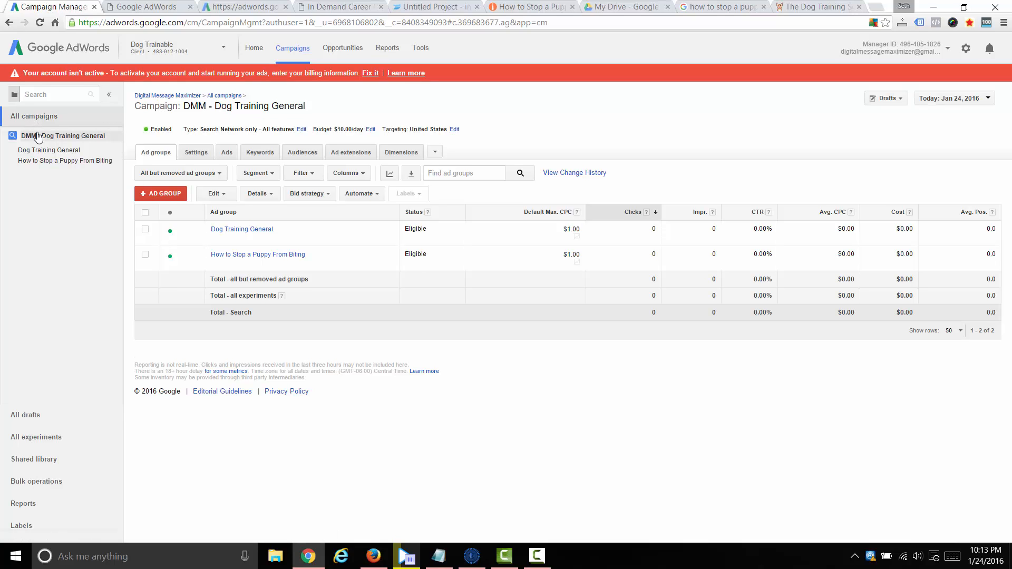
left_click(29, 120)
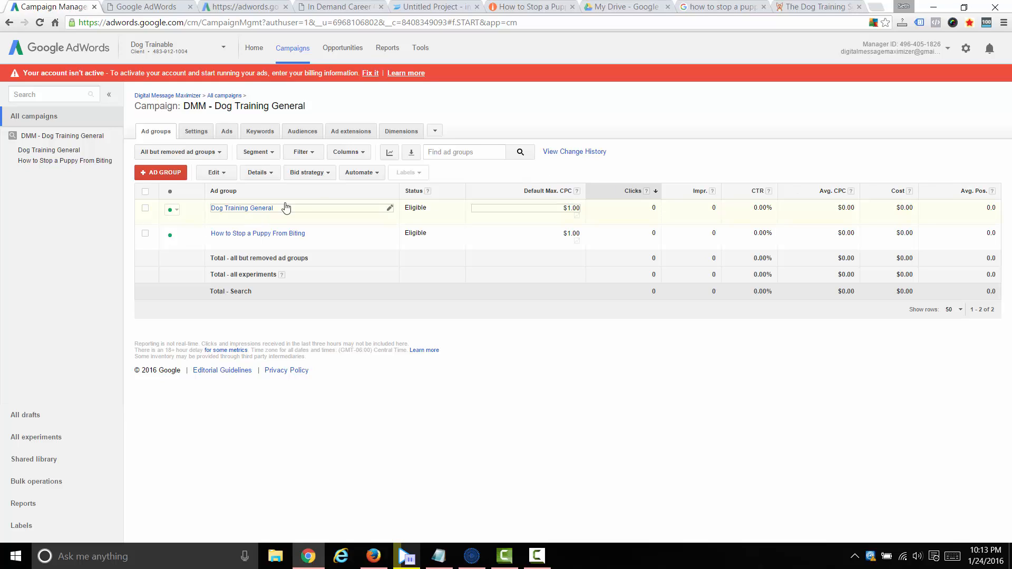
Step: Try to open the column customization for the campaign's ad groups table
left_click(343, 154)
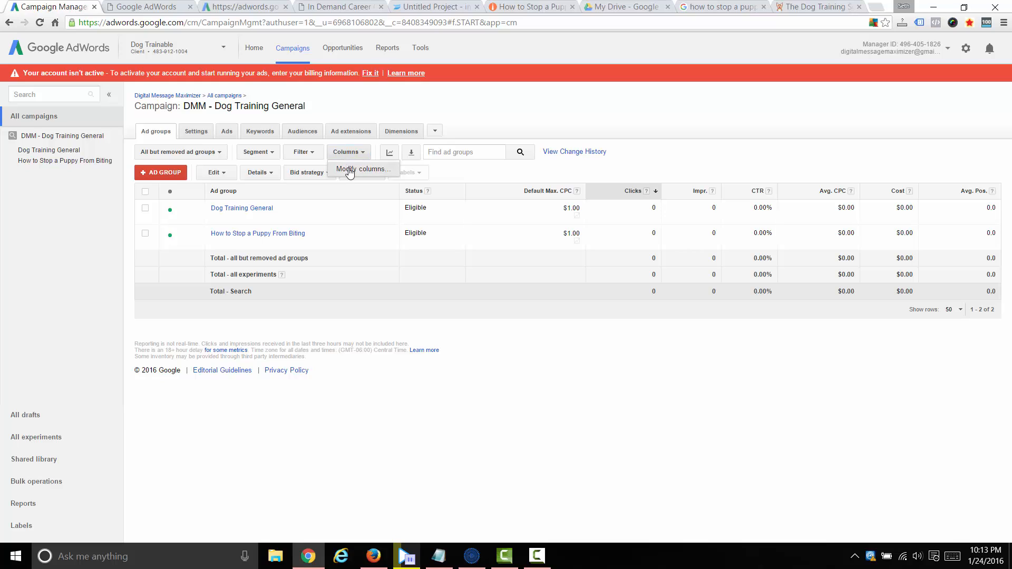
left_click(349, 170)
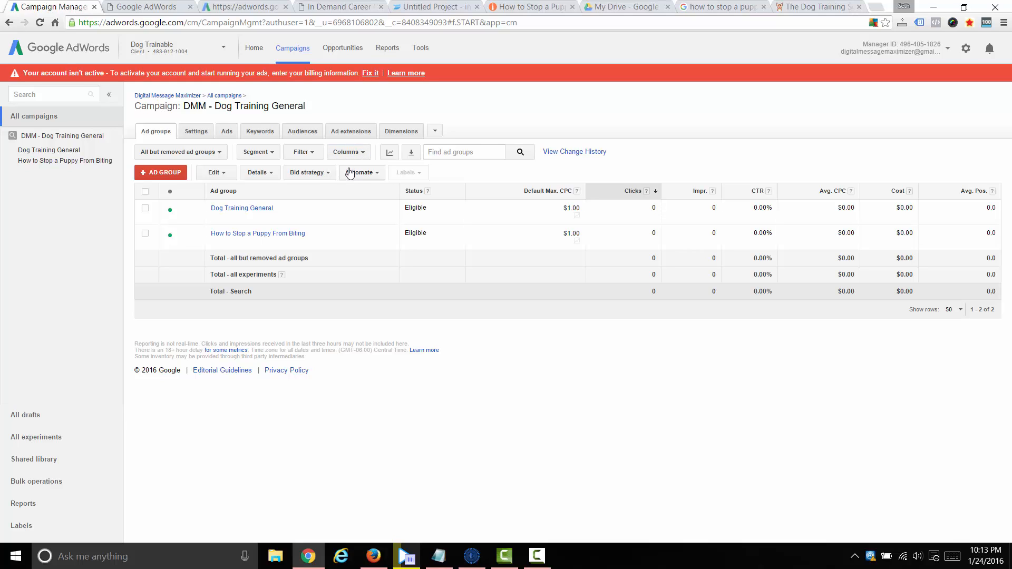
left_click(346, 154)
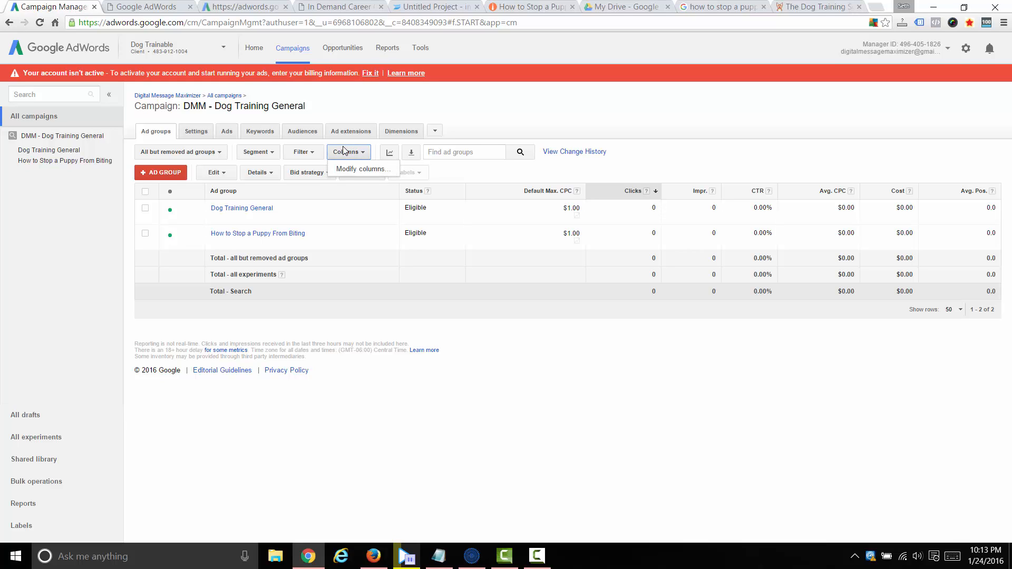
left_click(343, 170)
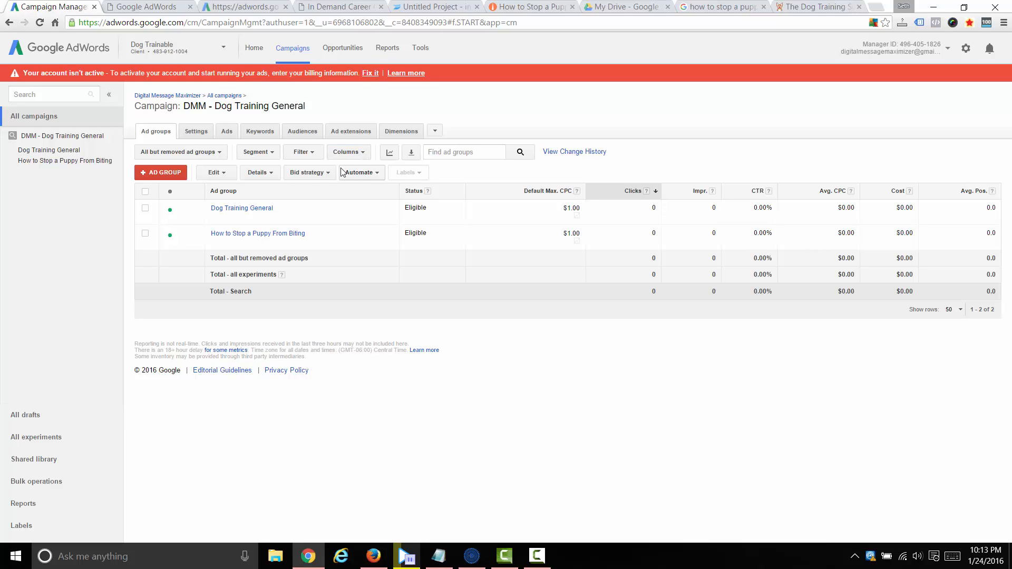
left_click(348, 154)
left_click(348, 170)
Step: Check the setup checklist in Prezi, then return to the DMM - Dog Training General campaign in AdWords
left_click(477, 558)
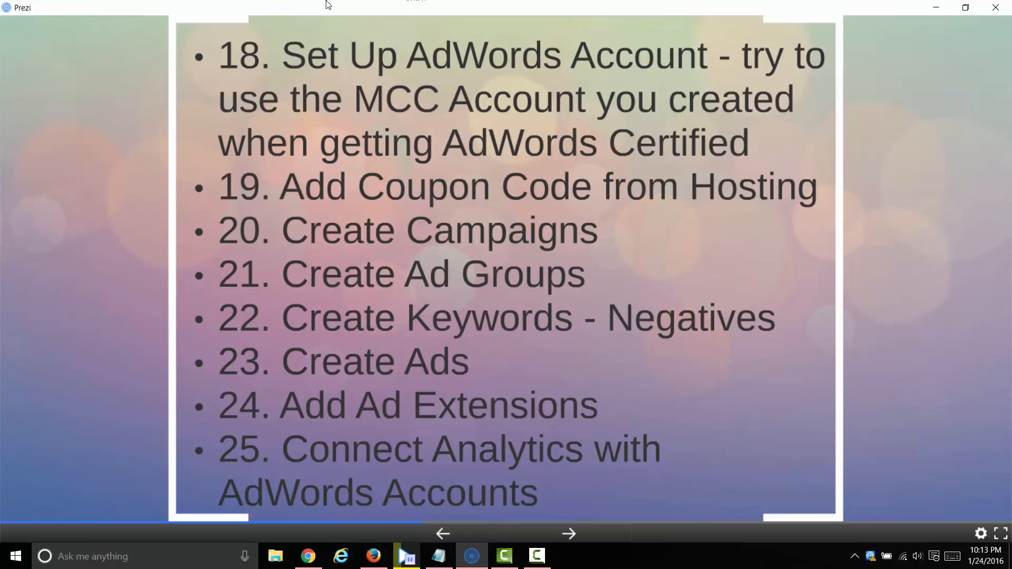
left_click(308, 556)
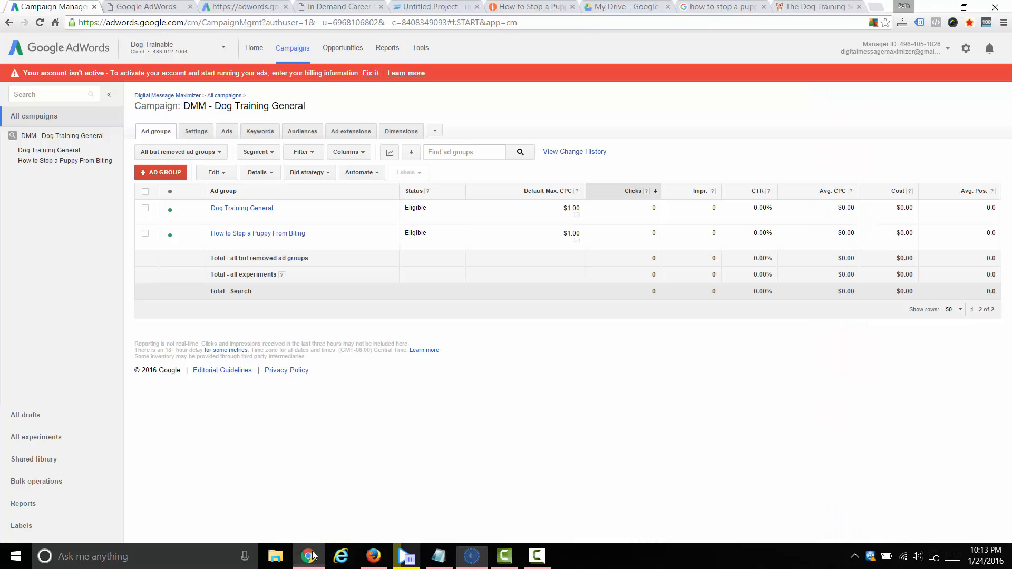
left_click(42, 137)
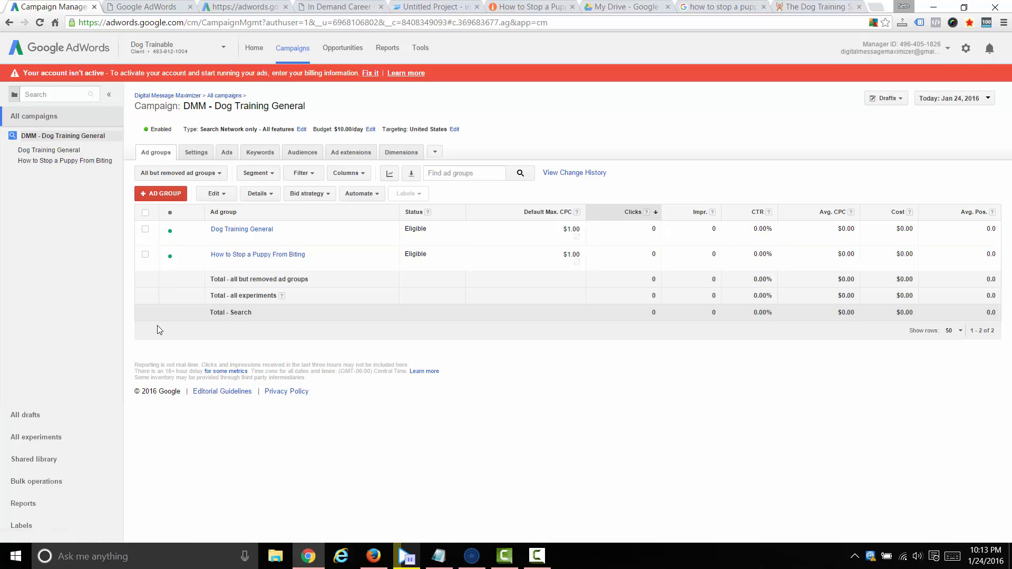
Step: Start a new campaign negative keyword list in the shared library and name it General Negative List
left_click(35, 461)
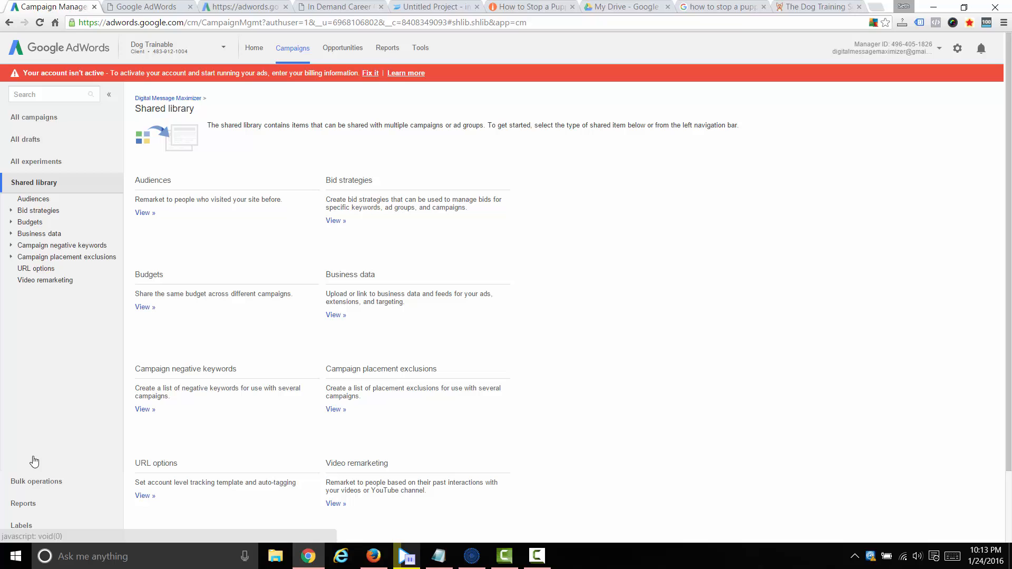
left_click(149, 410)
left_click(156, 136)
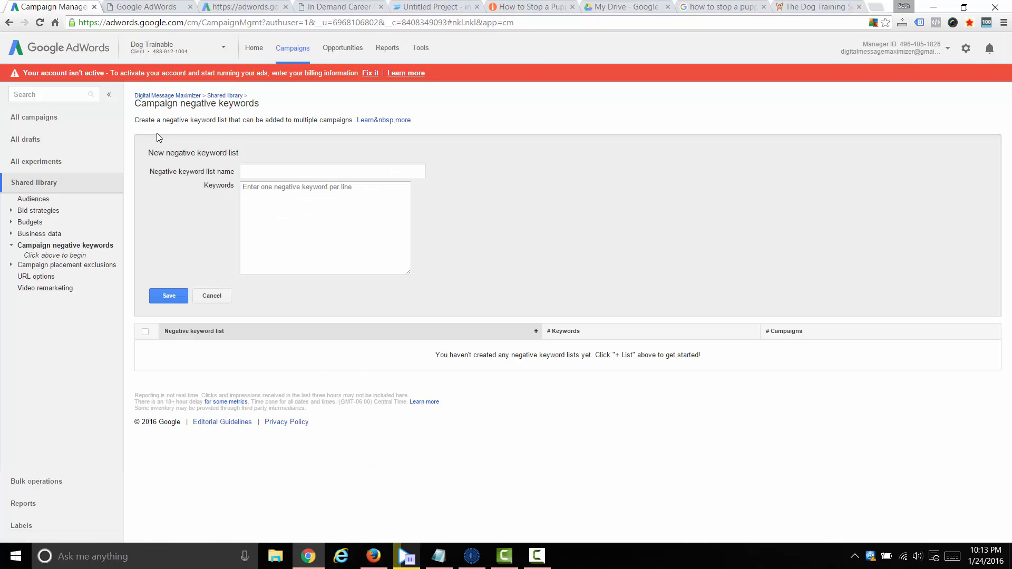
left_click(287, 172)
type("Genea")
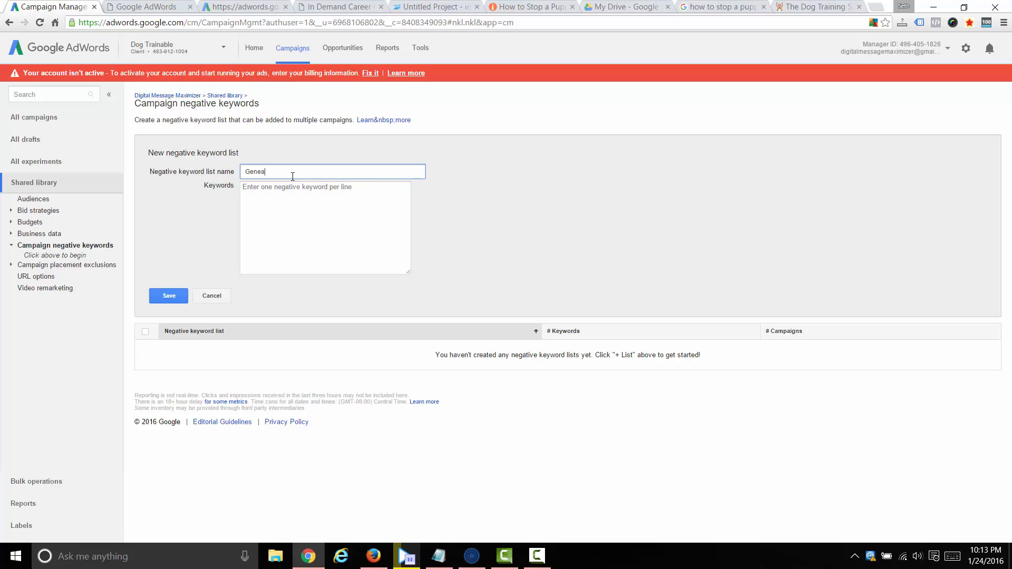
key("BackSpace")
type("ral Negative List")
Step: Enter the negative keywords school, obedience, trainer, salary, job, career, pics and photos on separate lines and save the list
left_click(265, 206)
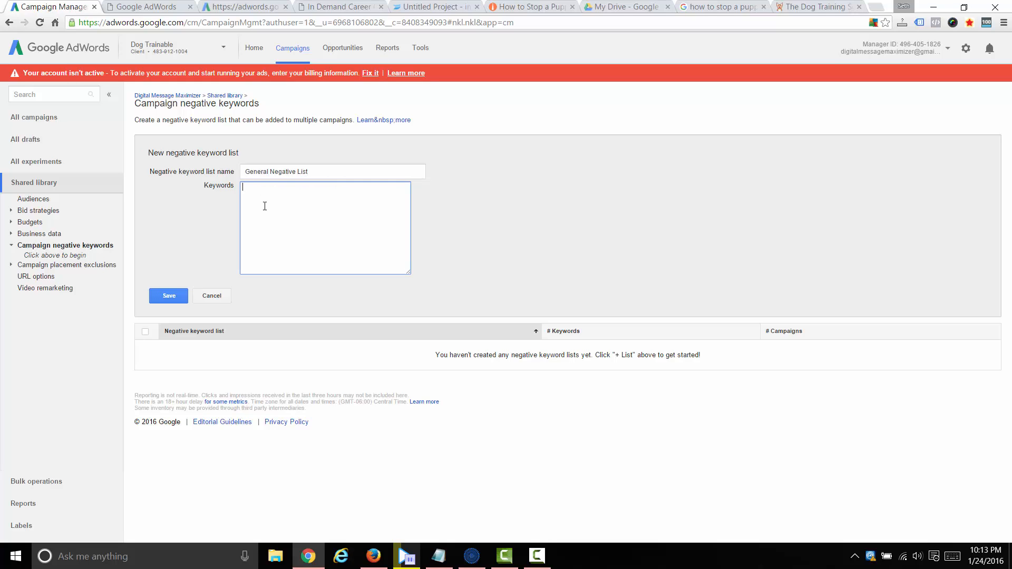
type("school")
key("Return")
type("obedience")
type("trainer")
key("Return")
type("salary")
key("Return")
type("job")
key("Return")
type("careervideo")
key("BackSpace")
key("BackSpace")
key("BackSpace")
key("BackSpace")
key("BackSpace")
type("pics")
key("Return")
type("photos")
left_click(168, 297)
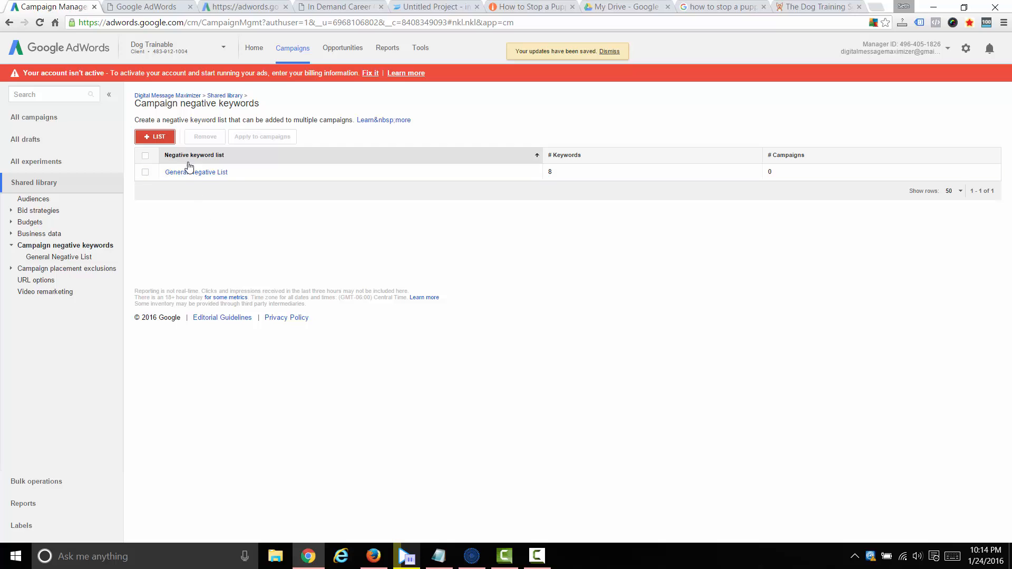
Step: Open General Negative List, apply it to the DMM - Dog Training General campaign and save
left_click(190, 172)
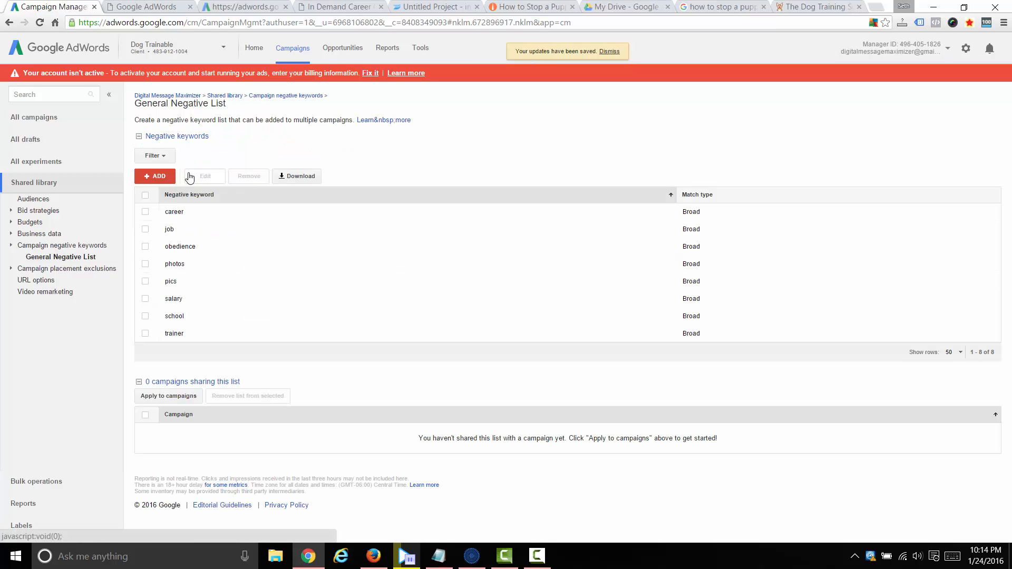
left_click(168, 395)
left_click(268, 464)
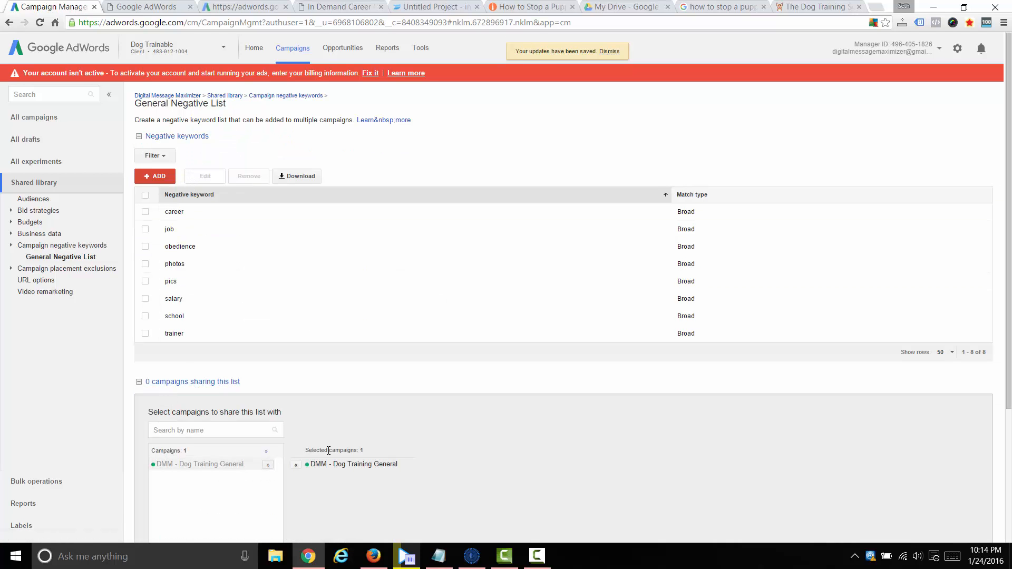
scroll(328, 451, "down", 4)
left_click(167, 395)
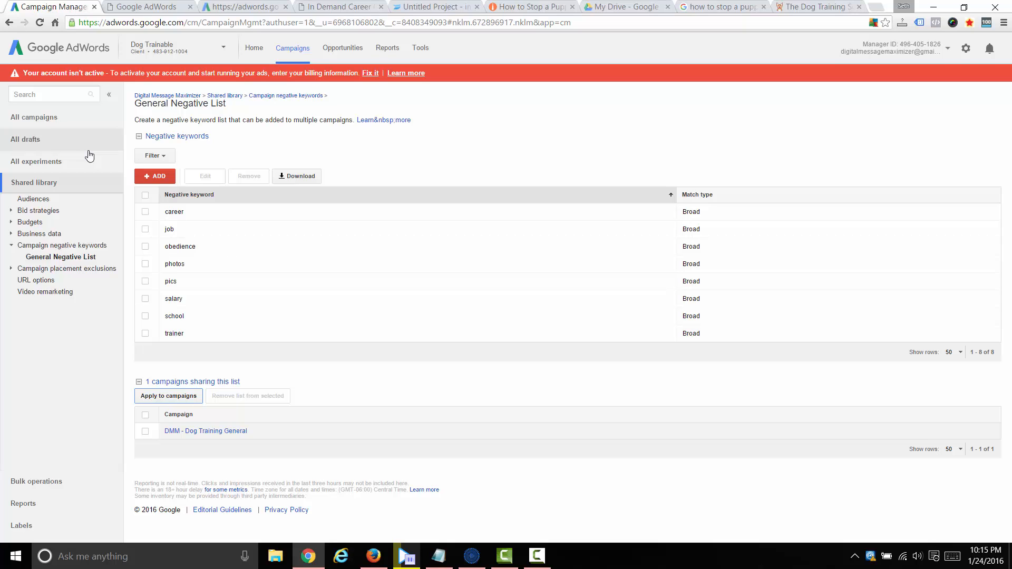
Step: Return to the campaign's ad groups and switch to Prezi to check the remaining setup steps
left_click(37, 118)
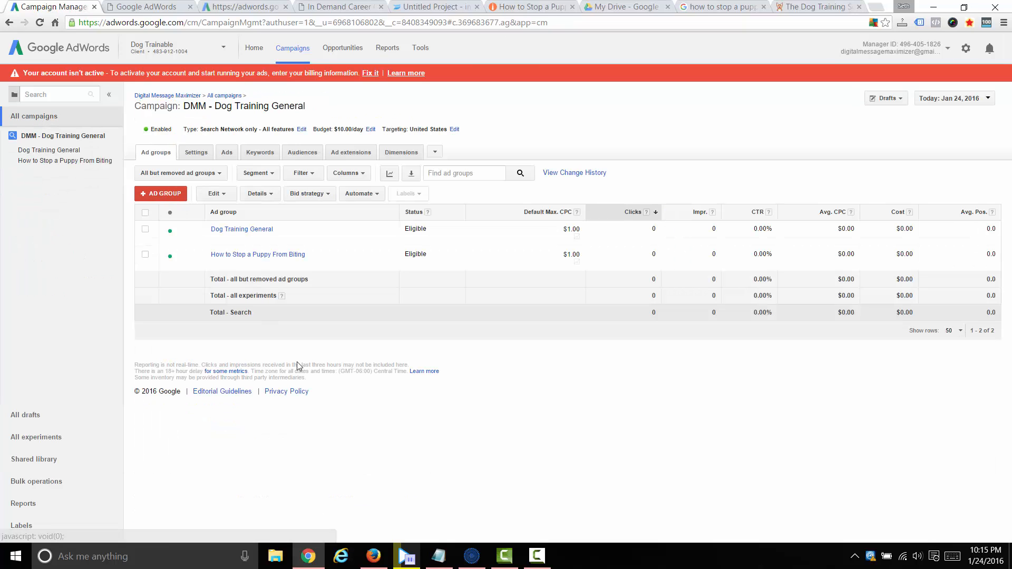
left_click(469, 546)
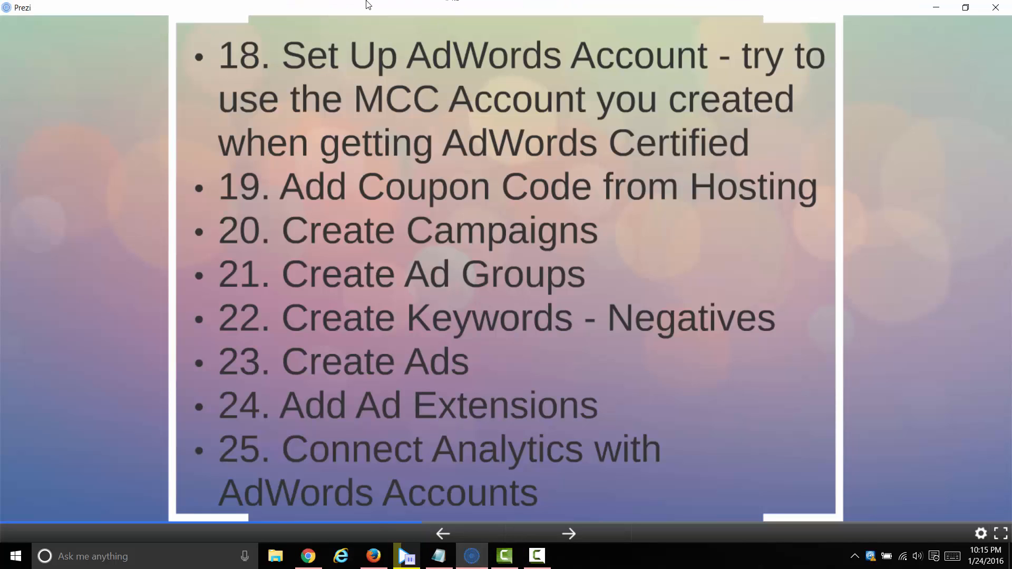